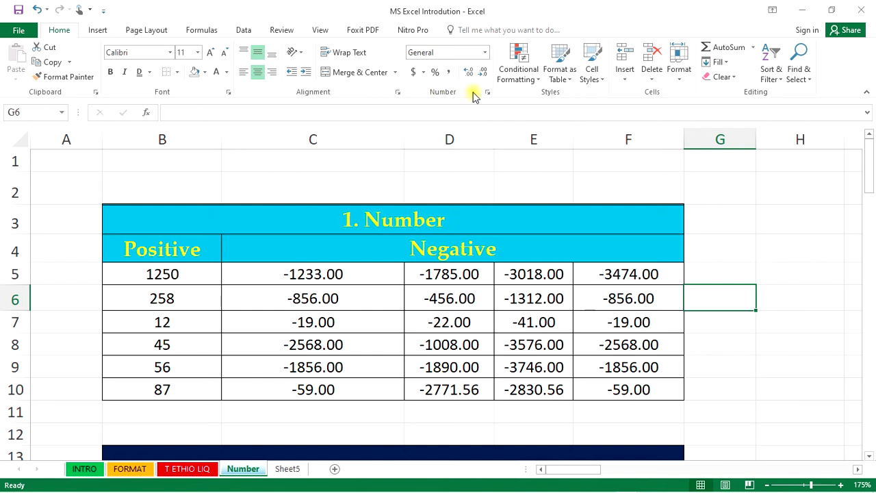
- Review the available number formats and the Number category's decimal, separator and negative-number options in Format Cells
left_click(485, 55)
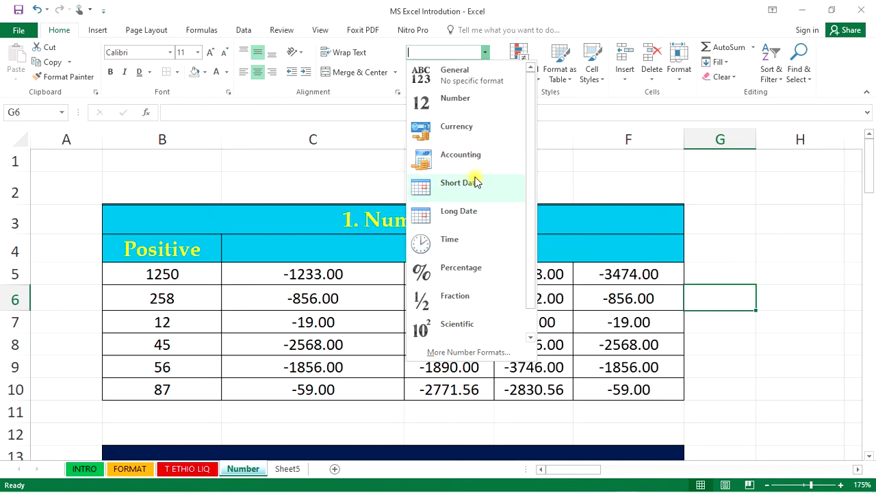
left_click(570, 177)
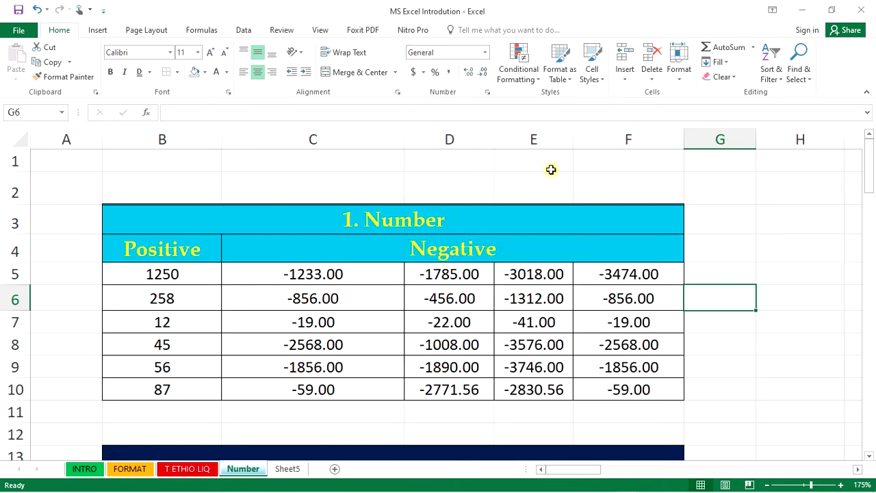
left_click(487, 92)
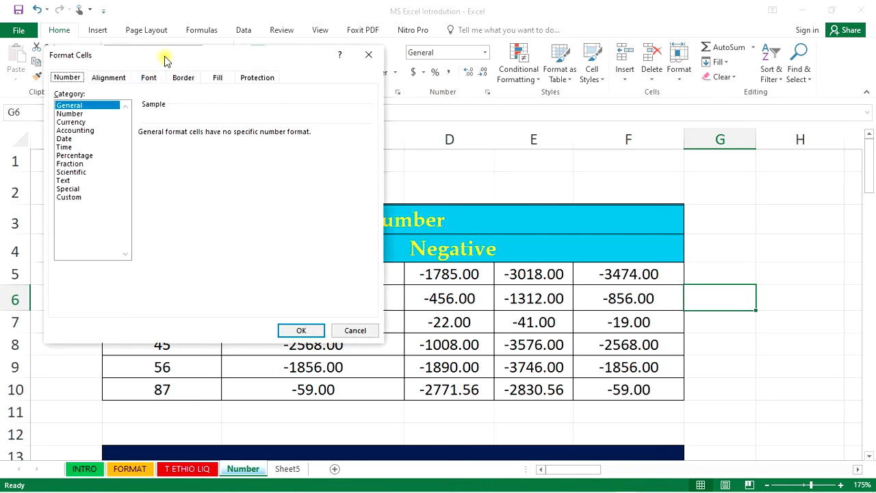
left_click_drag(164, 59, 416, 64)
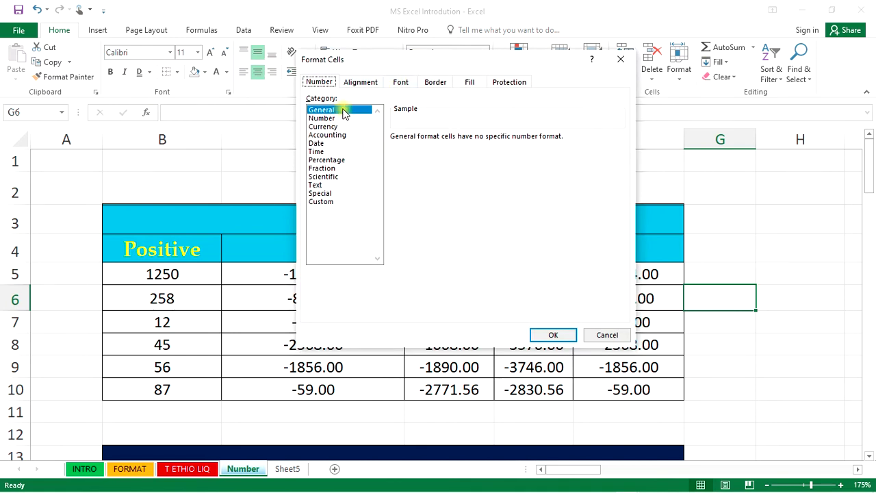
left_click(328, 119)
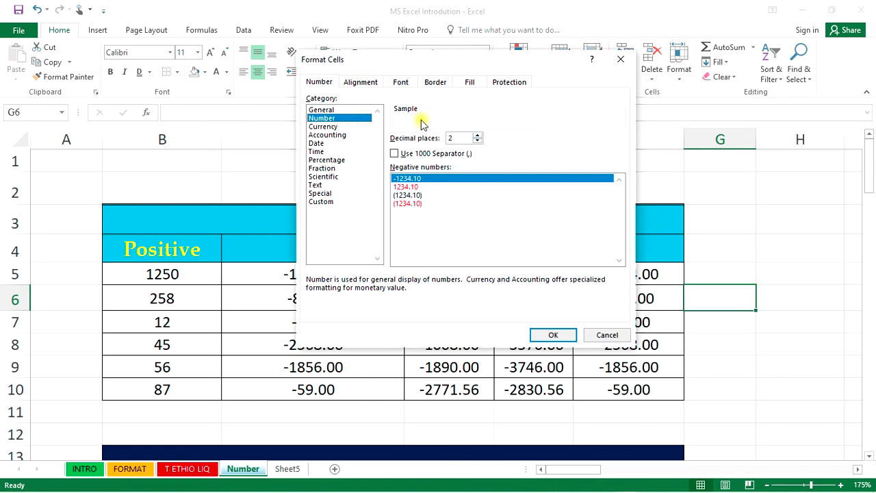
left_click(621, 59)
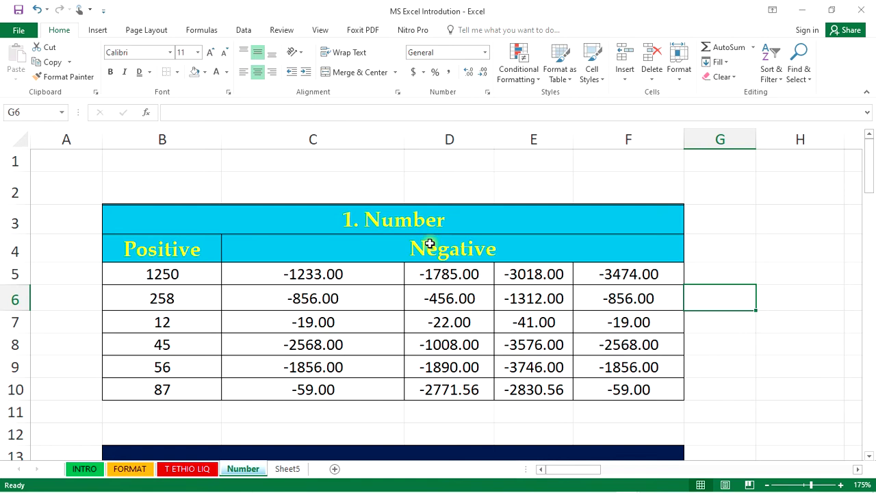
- Examine the positive values in B5:B10 and the negative values in C5:F10 of the Number table
scroll(430, 244, "down", 1)
scroll(430, 244, "up", 1)
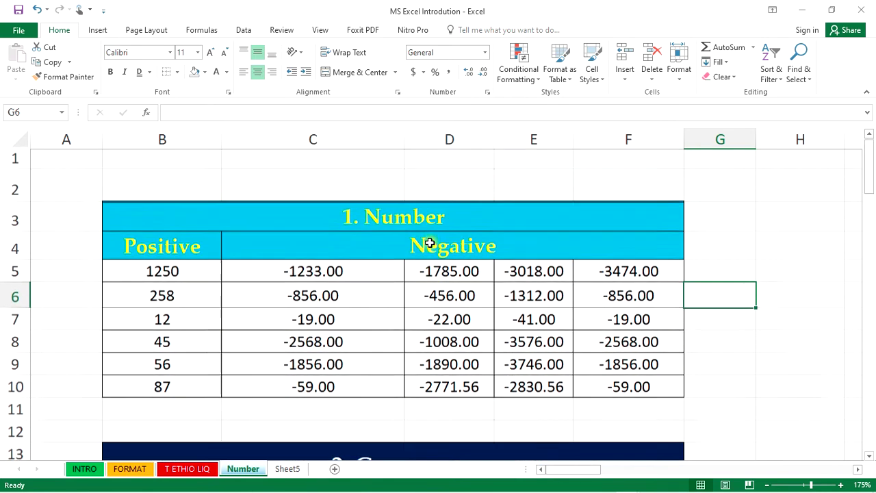
left_click_drag(192, 273, 192, 383)
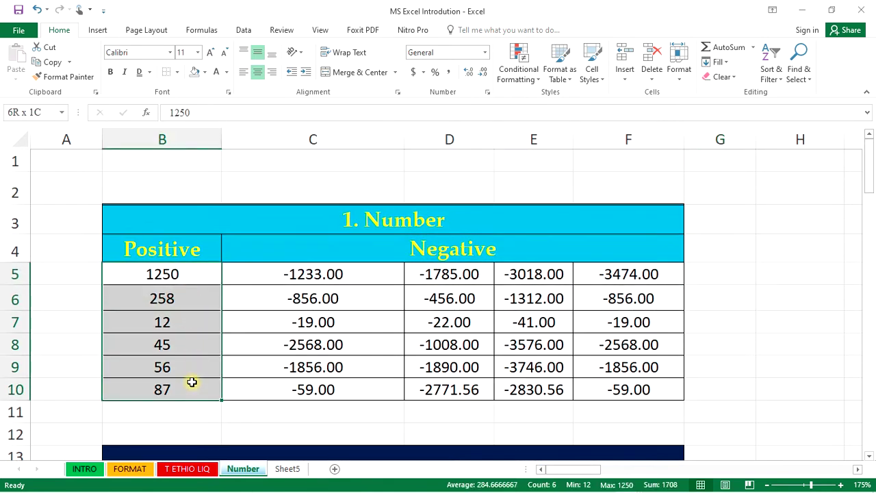
left_click_drag(345, 278, 612, 387)
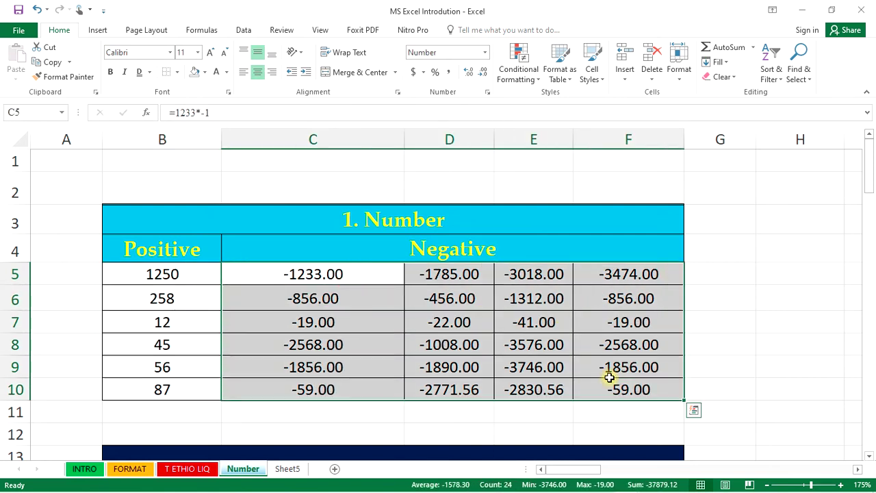
left_click(753, 282)
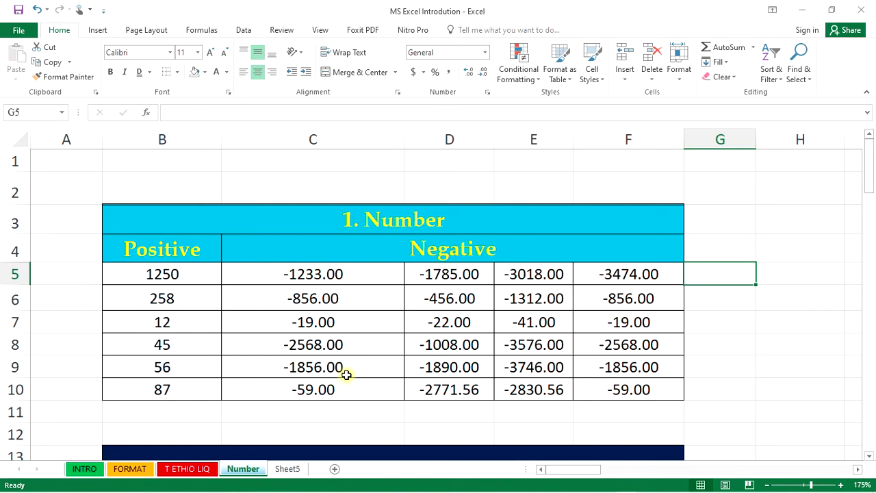
scroll(350, 356, "down", 1)
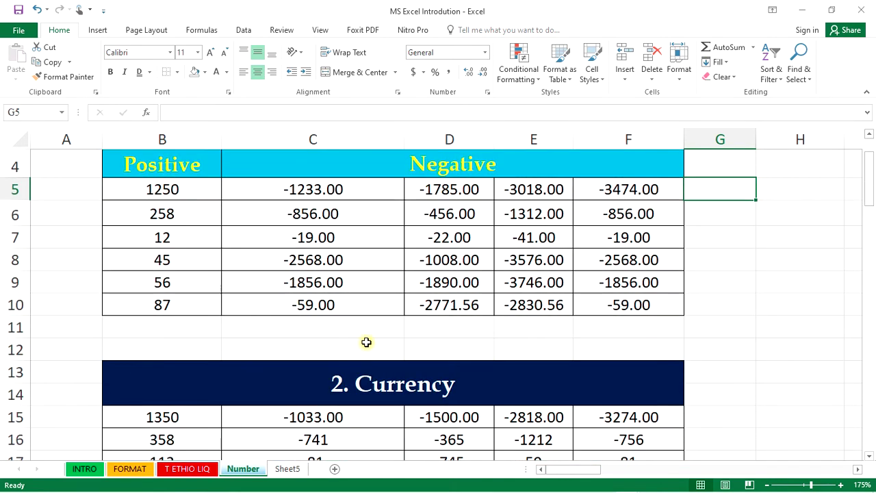
- Format C5:C10 with the Number style that shows negatives in red without a minus sign, and check the cells' underlying values
scroll(365, 342, "up", 1)
left_click_drag(365, 275, 367, 383)
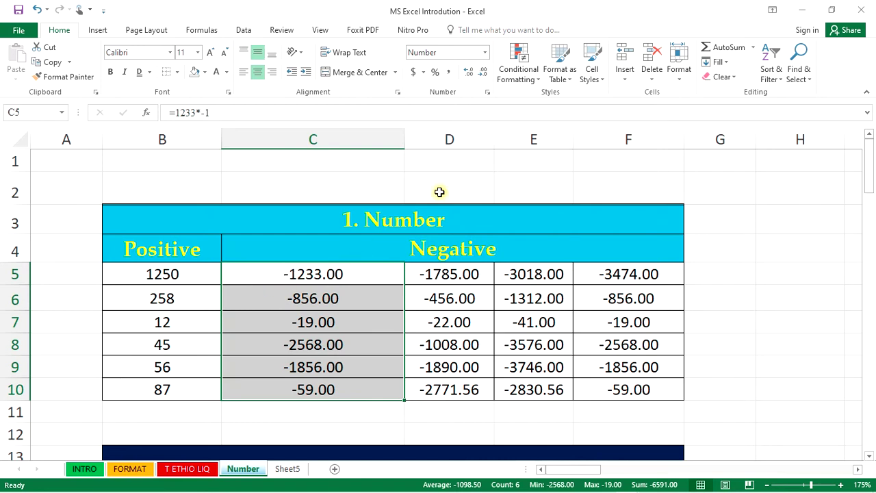
left_click(487, 96)
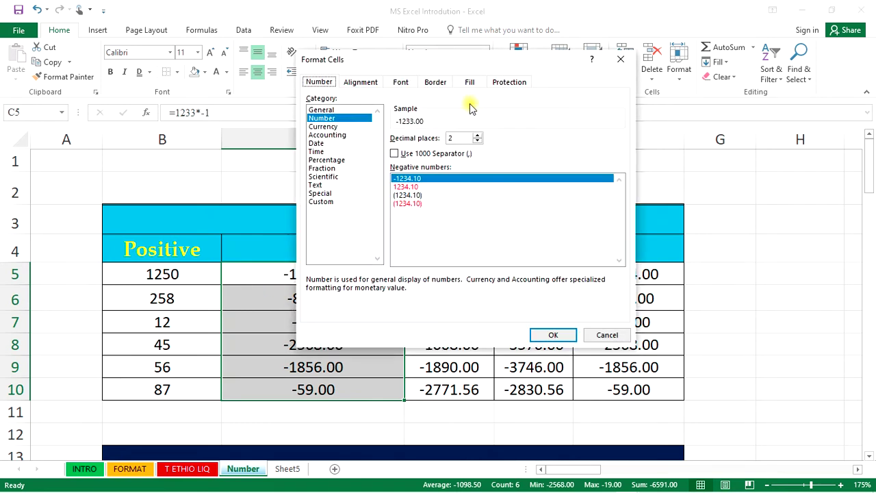
left_click(410, 187)
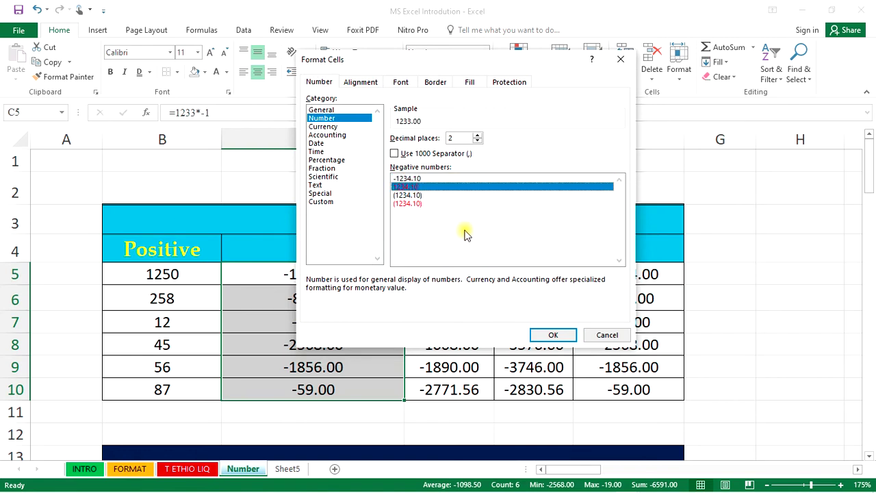
left_click(541, 334)
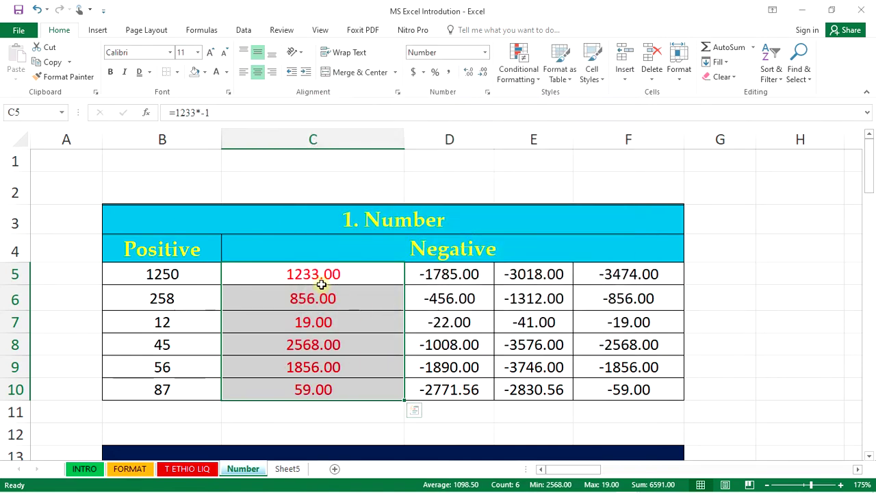
left_click(392, 304)
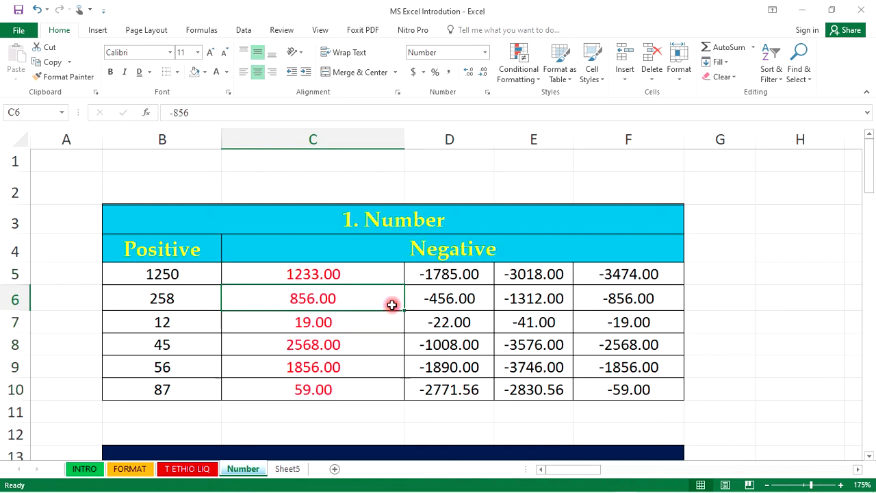
left_click(313, 275)
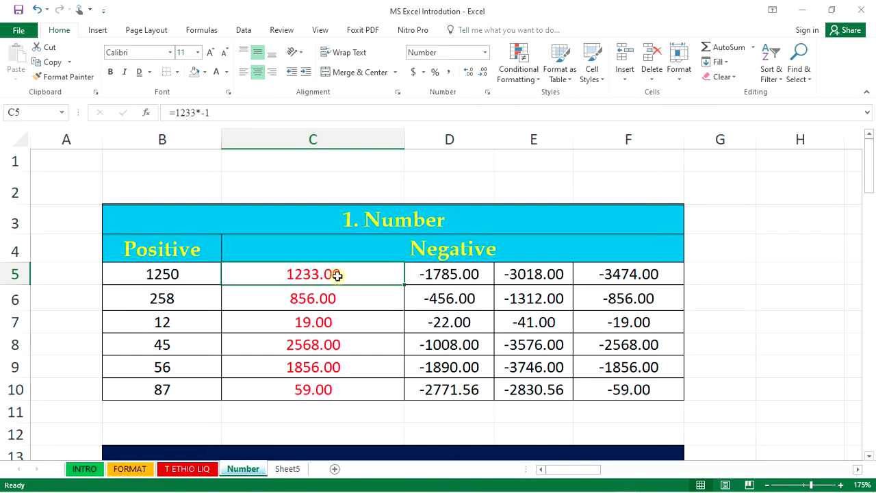
- Format D5:D10 with the Number style that shows negatives in black parentheses, and check the underlying value of D5
left_click_drag(466, 274, 464, 391)
left_click(485, 93)
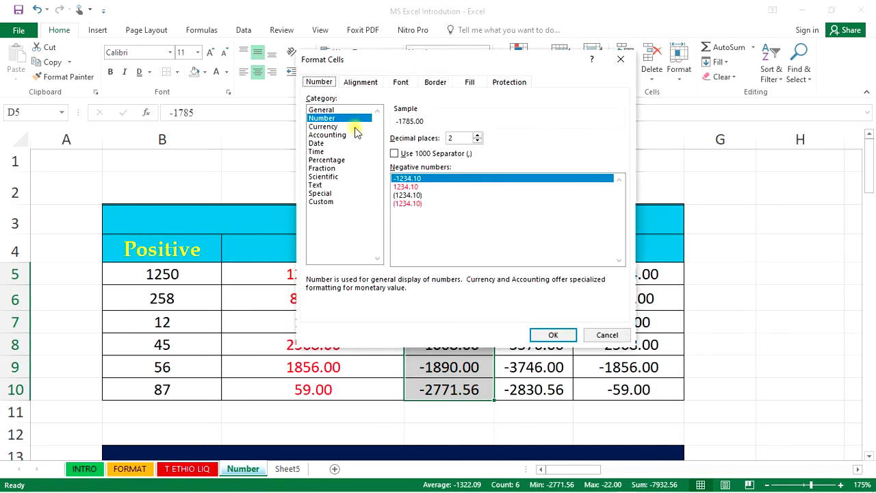
left_click(406, 196)
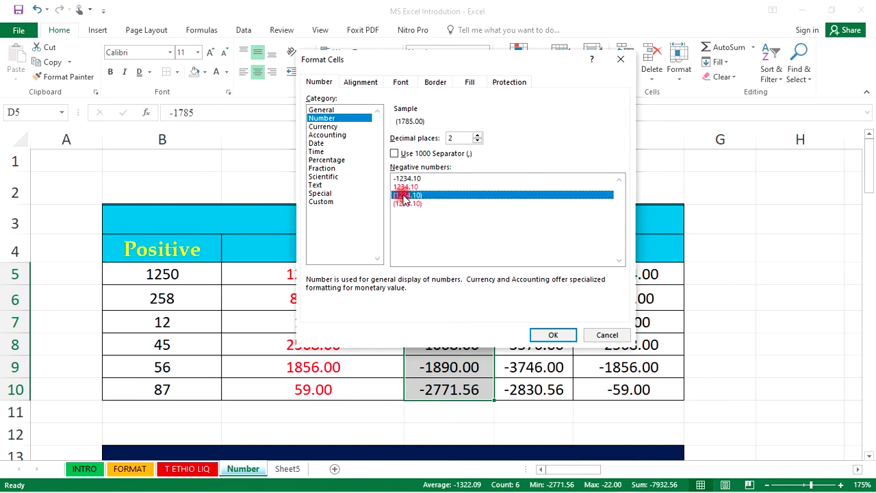
left_click(549, 335)
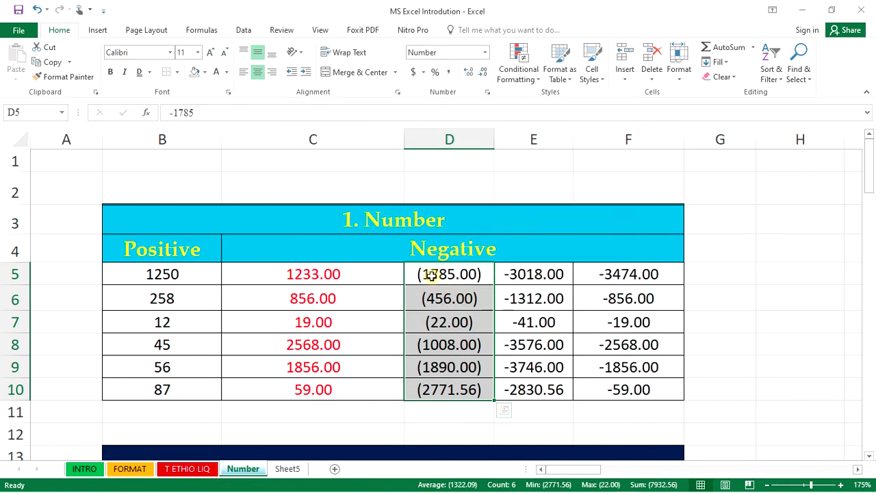
left_click(487, 275)
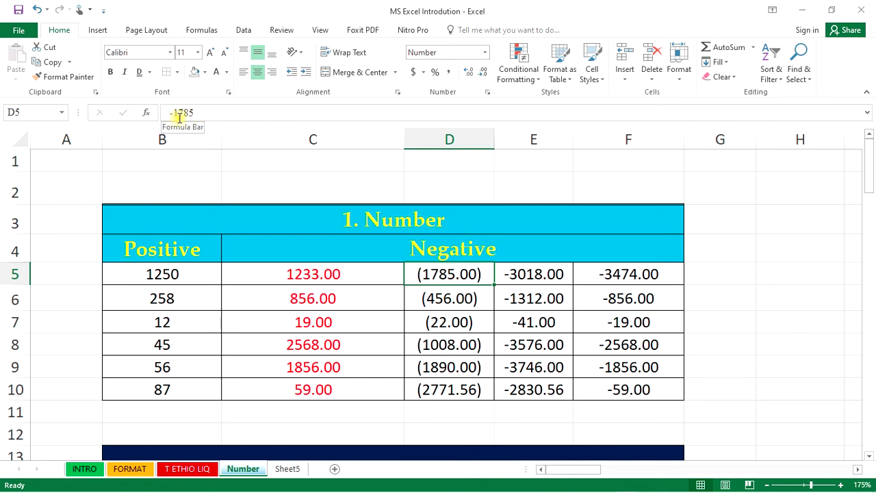
- Format E5:E10 with the Number style that shows negatives in red parentheses
left_click(540, 272)
left_click_drag(541, 272, 545, 385)
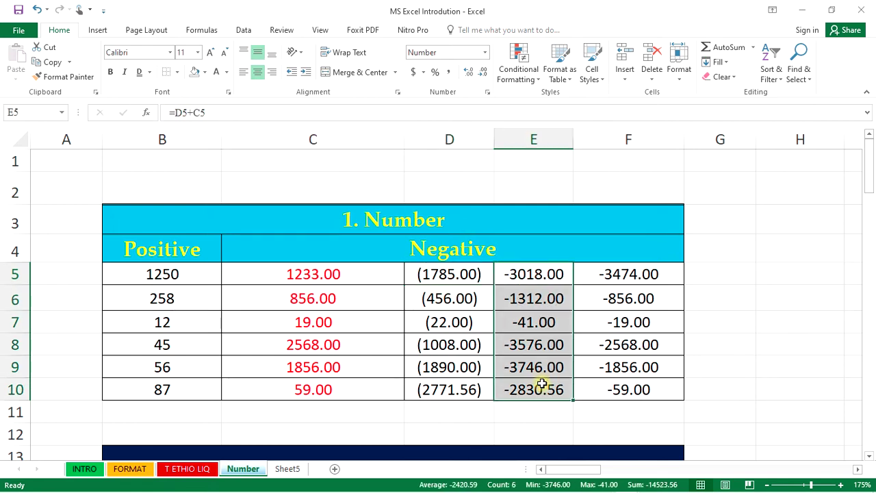
left_click(484, 91)
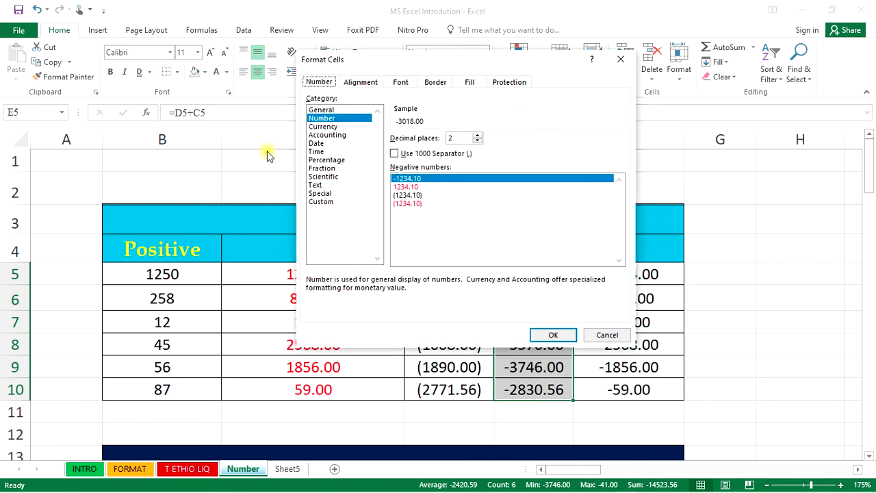
left_click(411, 204)
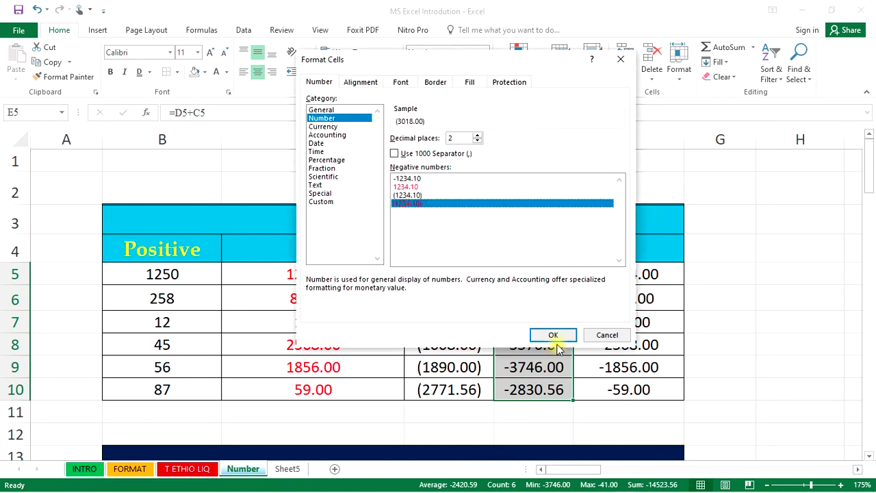
left_click(553, 335)
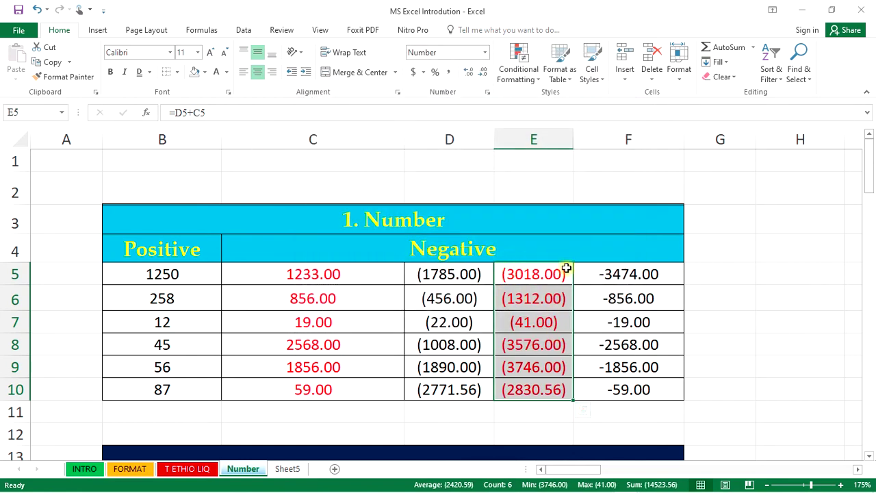
left_click(718, 272)
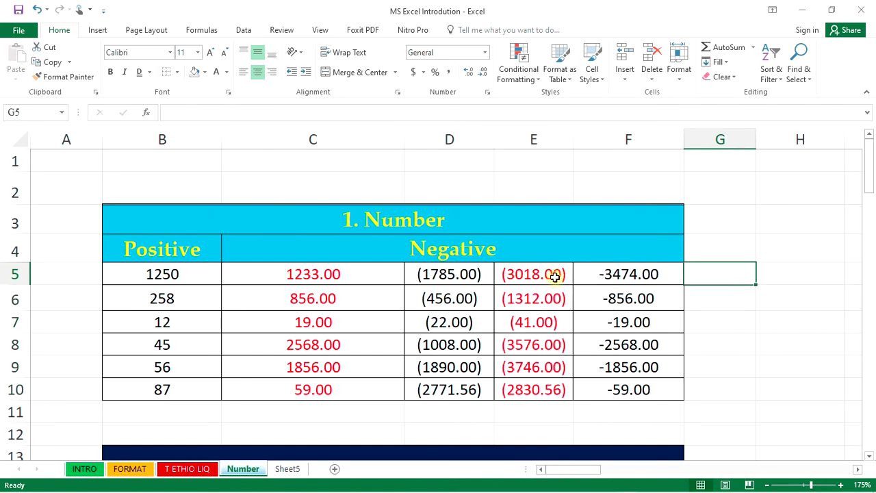
- Review the Currency category's decimal, symbol and negative-number options in Format Cells for F5, without applying them
scroll(551, 271, "down", 1)
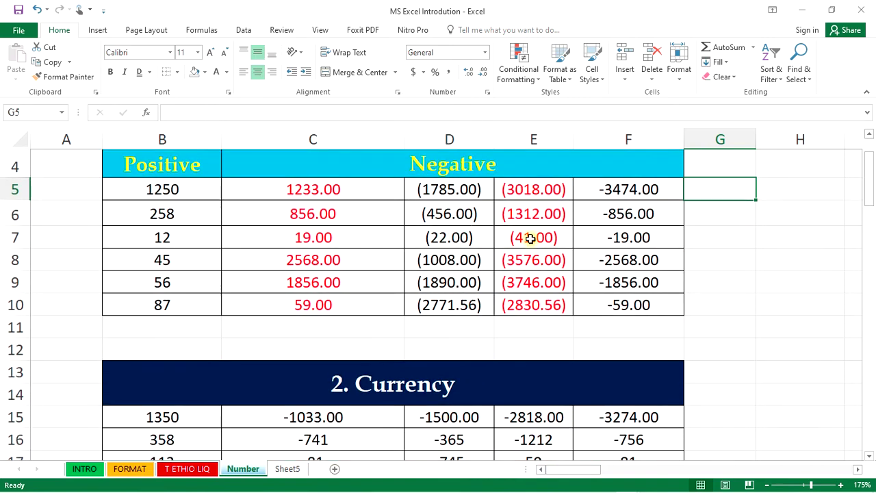
left_click(635, 190)
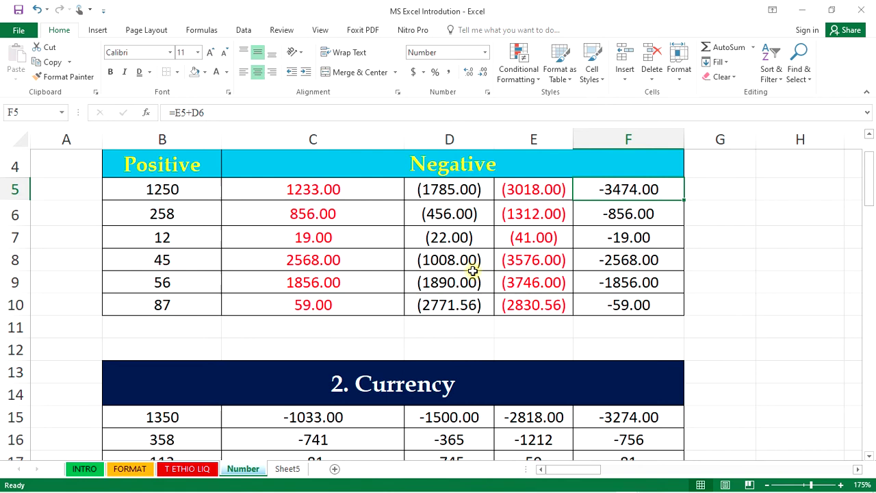
scroll(481, 254, "down", 2)
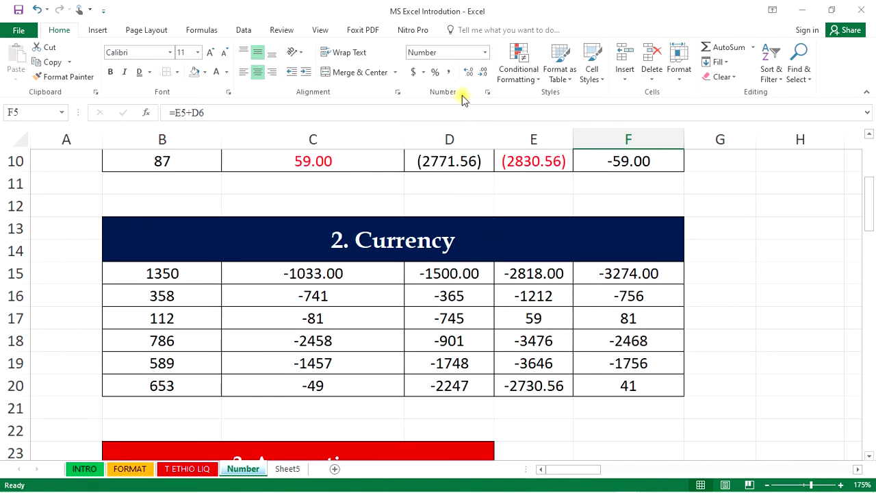
left_click(488, 93)
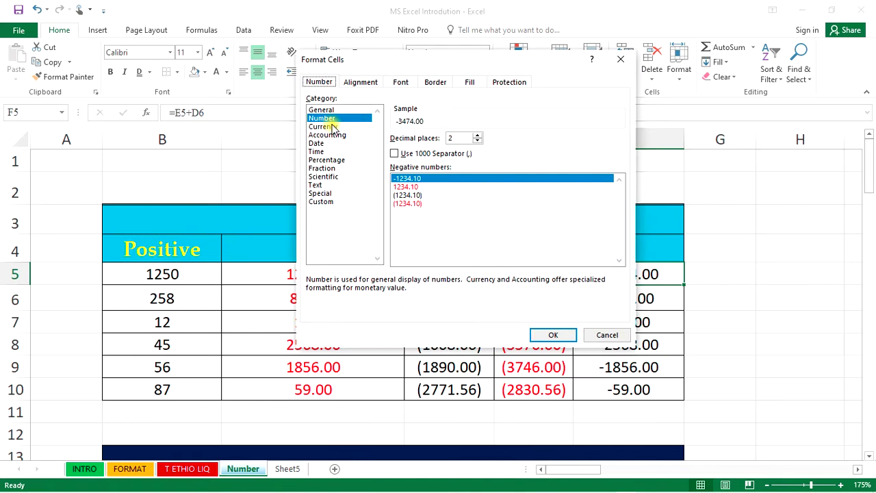
left_click(330, 126)
left_click_drag(456, 62, 280, 46)
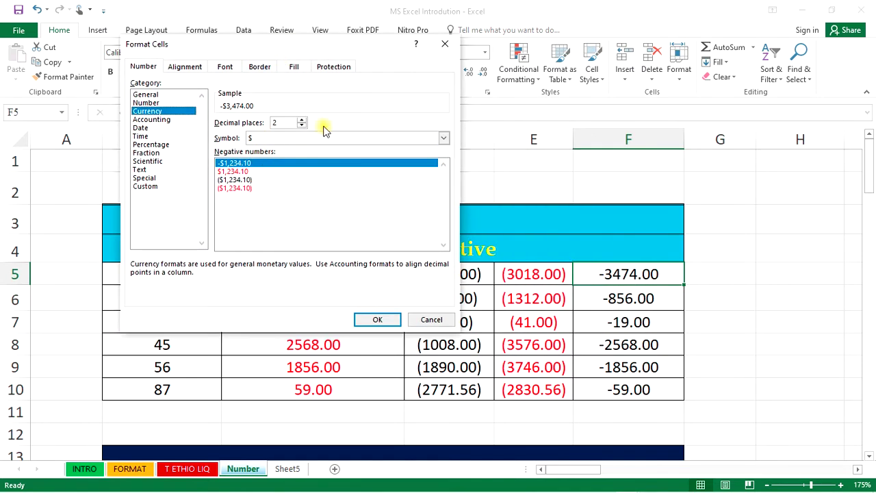
left_click(445, 45)
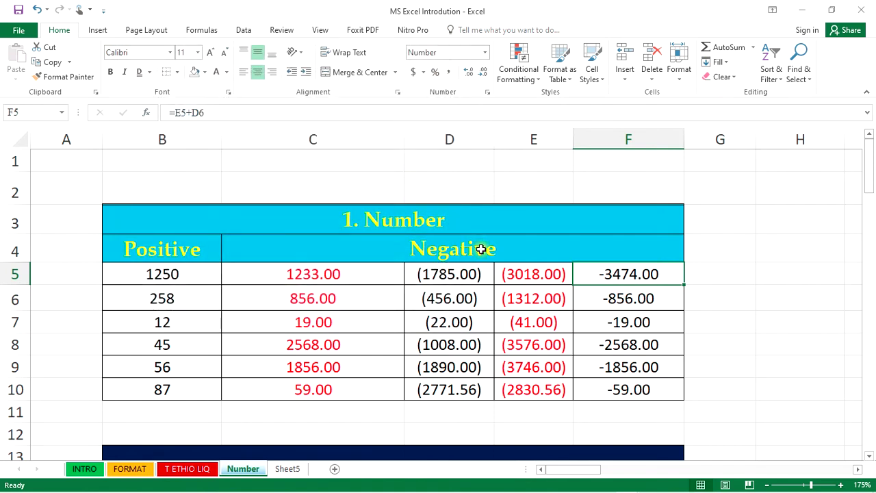
- Format C15:C20 in the Currency table as Currency with two decimals, no symbol, and negatives in red without a minus sign
scroll(479, 248, "down", 4)
left_click(413, 199)
left_click(342, 207)
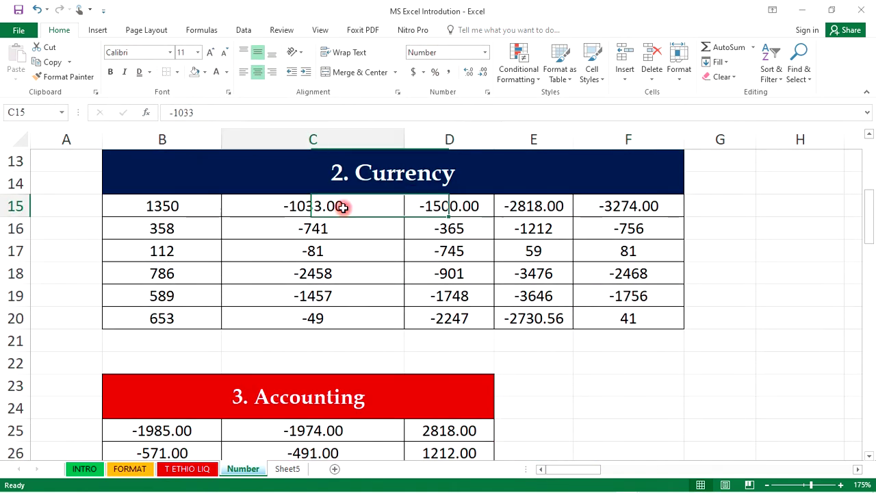
left_click_drag(162, 209, 165, 317)
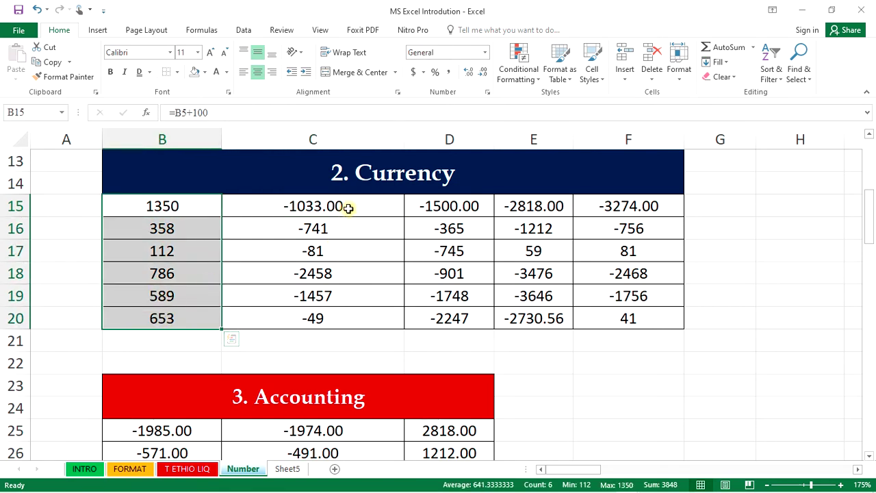
left_click_drag(351, 203, 345, 315)
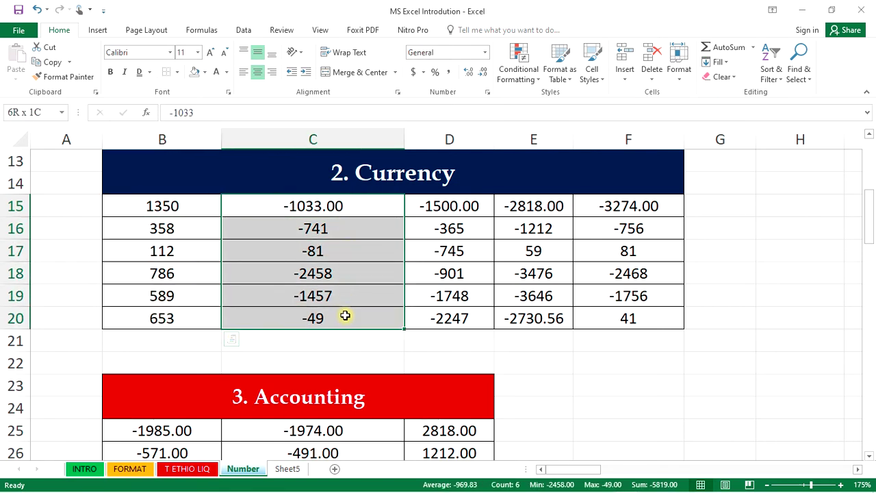
left_click(487, 92)
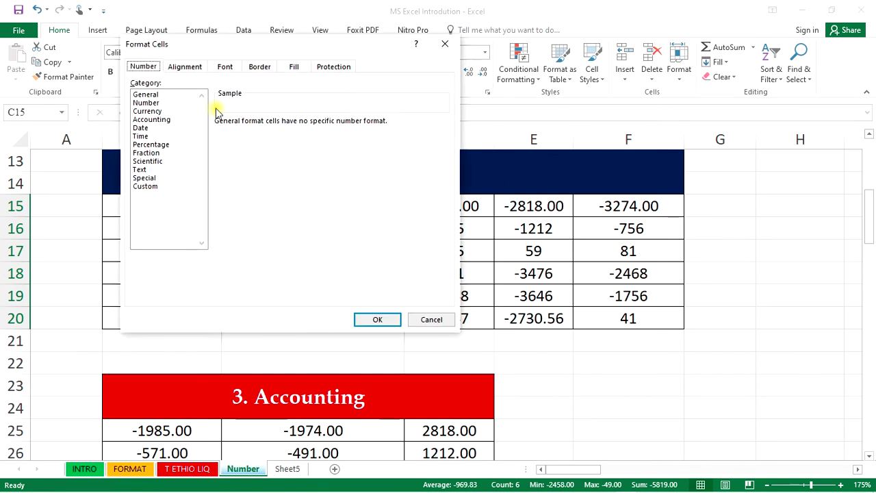
left_click(152, 112)
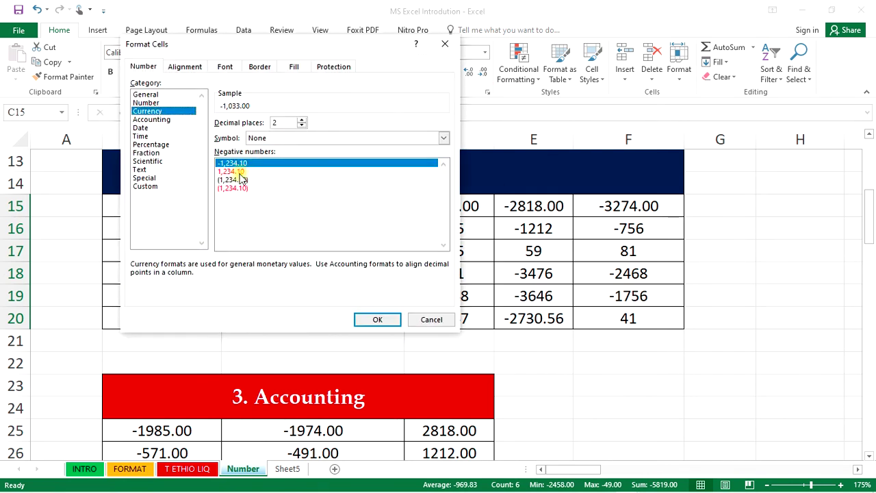
left_click(233, 171)
left_click(359, 319)
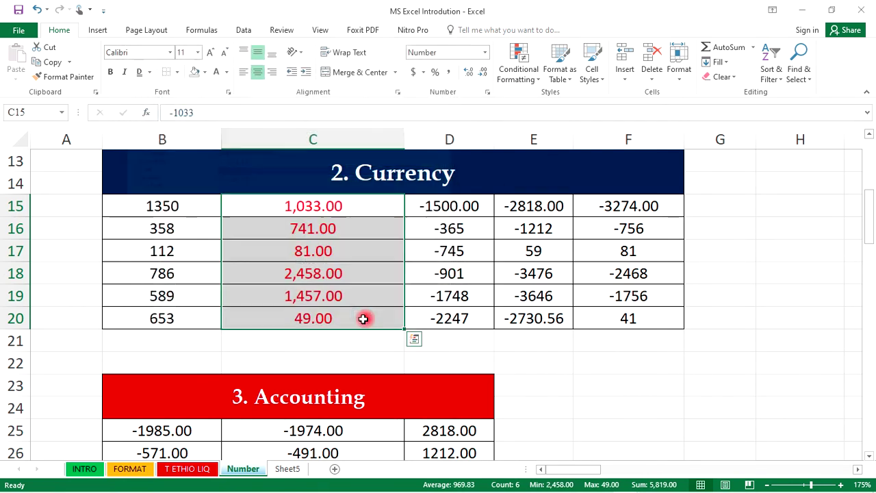
- Format D15:D20 as Currency with the $ symbol and negatives in red parentheses, and check the underlying value of D15
left_click_drag(470, 211, 467, 313)
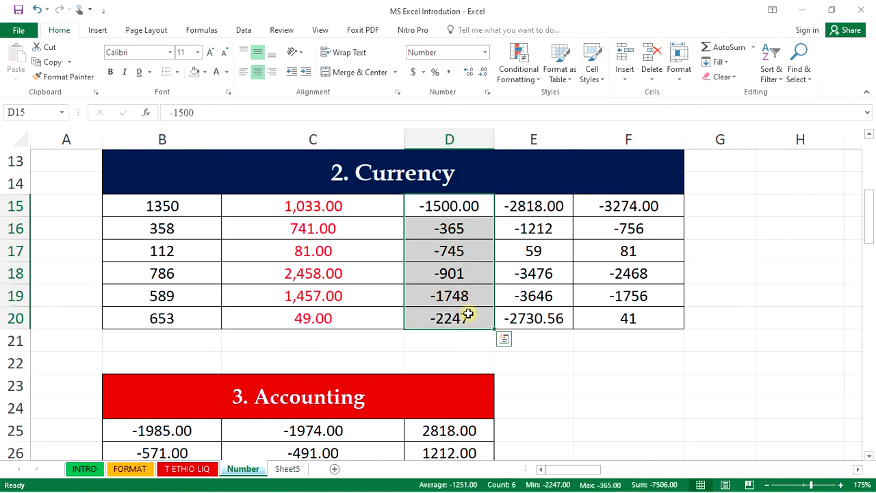
left_click(486, 93)
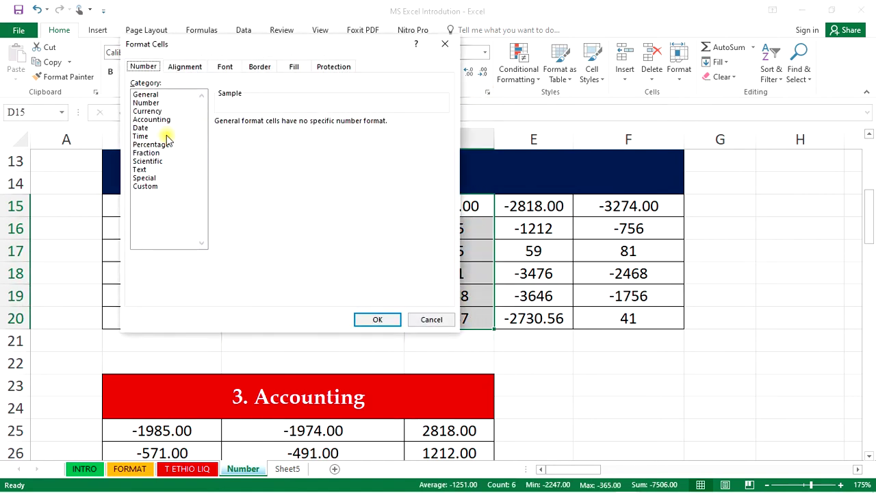
left_click(160, 111)
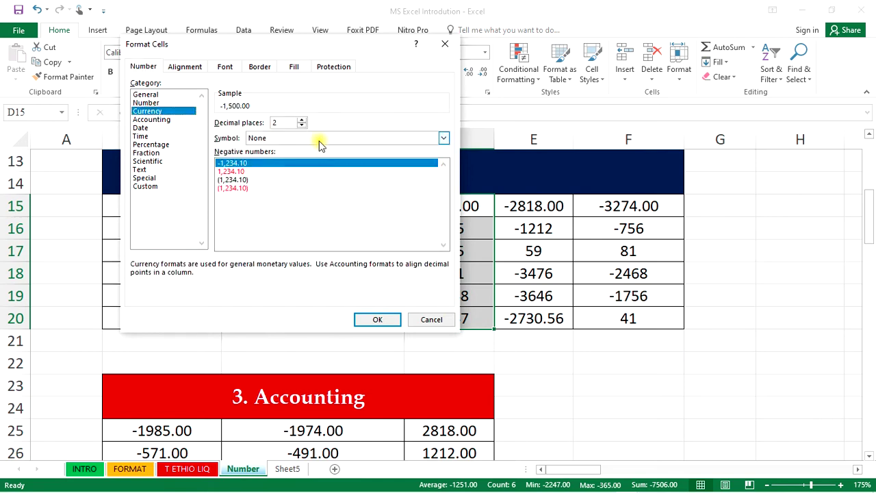
left_click(319, 141)
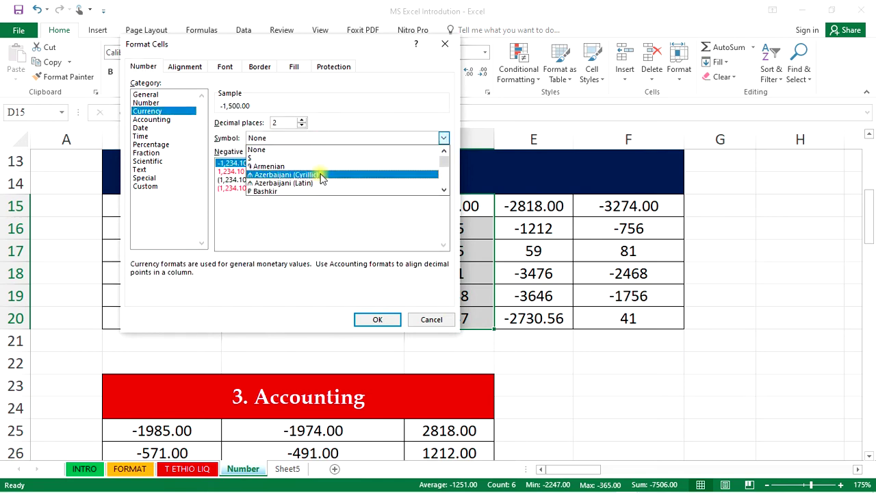
scroll(321, 178, "down", 2)
scroll(321, 178, "up", 1)
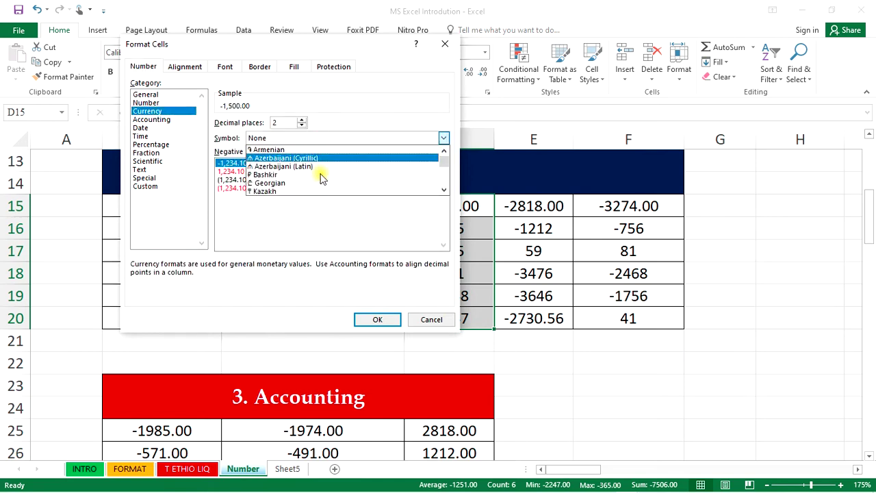
scroll(282, 155, "up", 1)
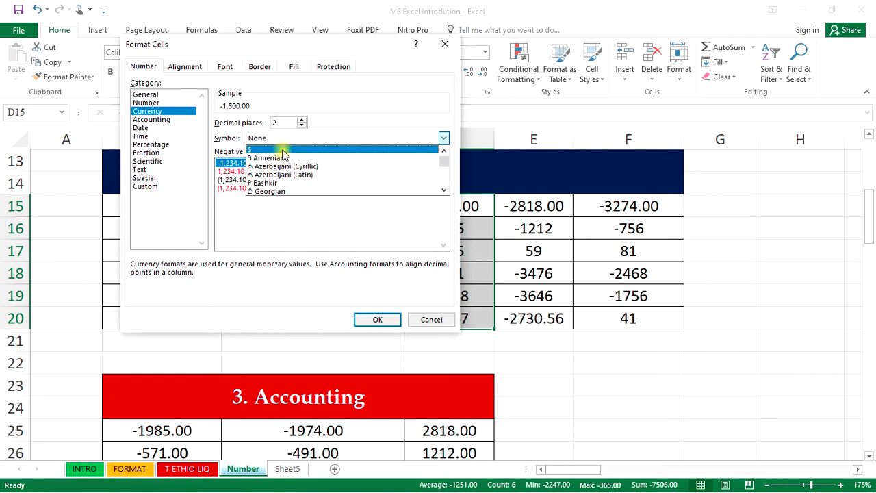
left_click(284, 151)
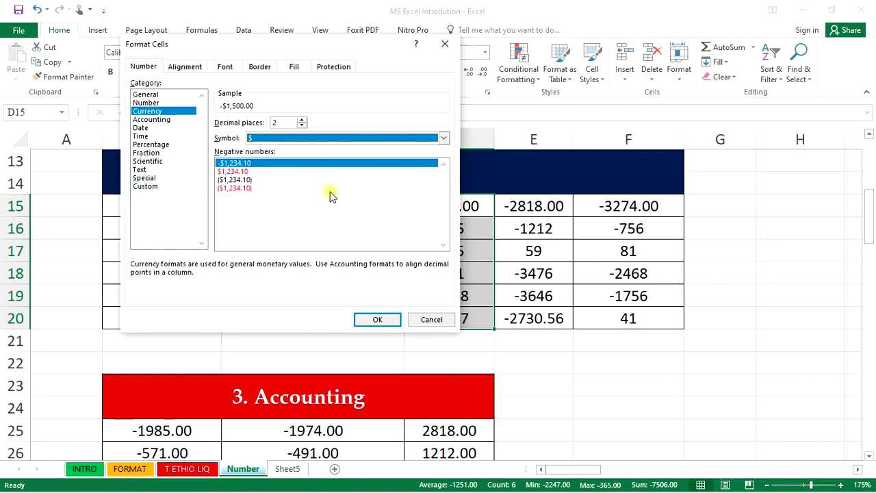
left_click(237, 180)
left_click(253, 188)
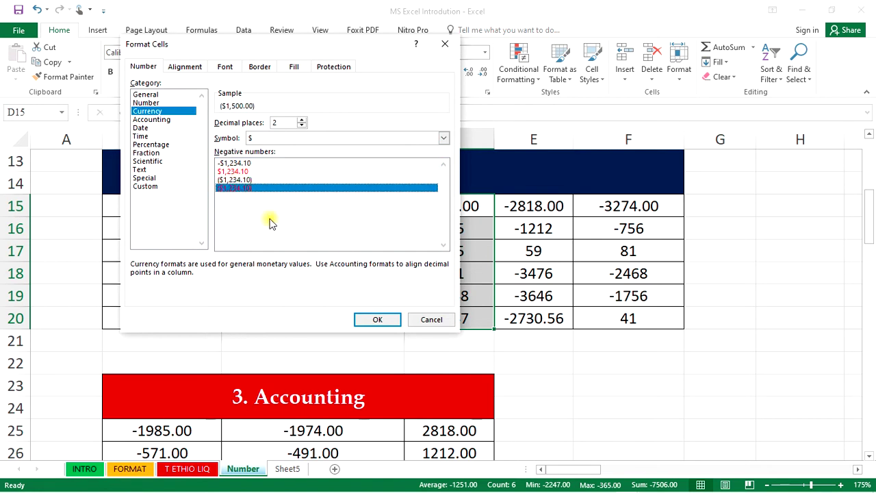
left_click(378, 321)
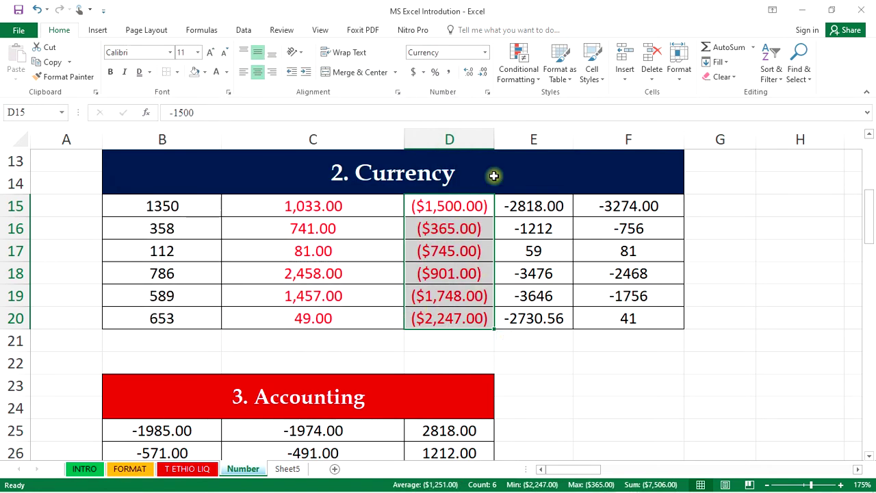
left_click(443, 207)
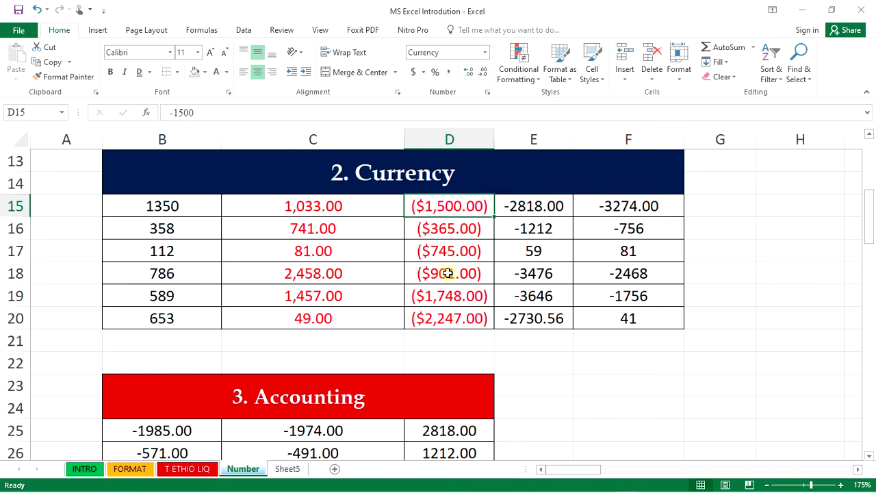
- Format E15:E20 as Currency with two decimals, no symbol, and negatives in black parentheses
left_click_drag(540, 206, 533, 318)
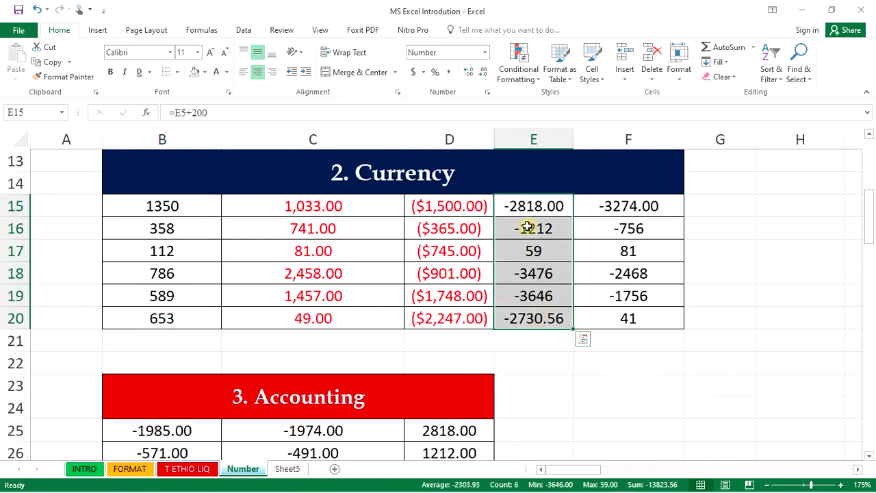
left_click(487, 94)
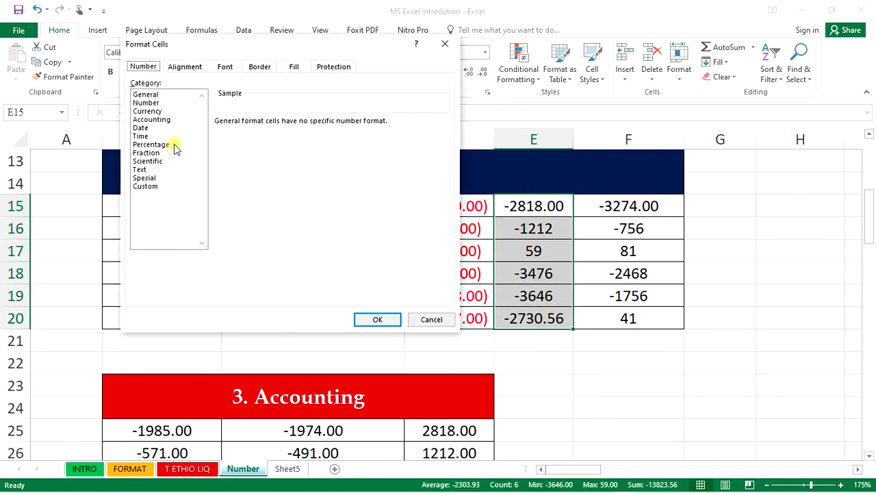
left_click(147, 111)
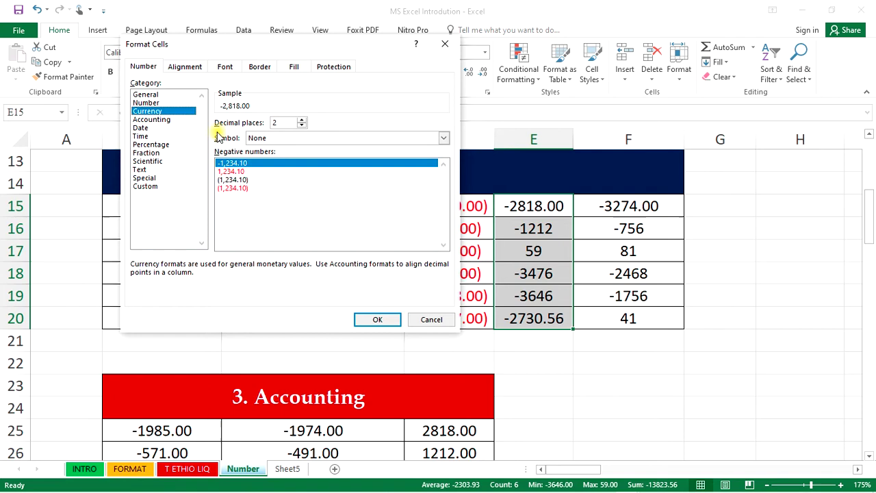
left_click(251, 172)
left_click(258, 179)
left_click(377, 319)
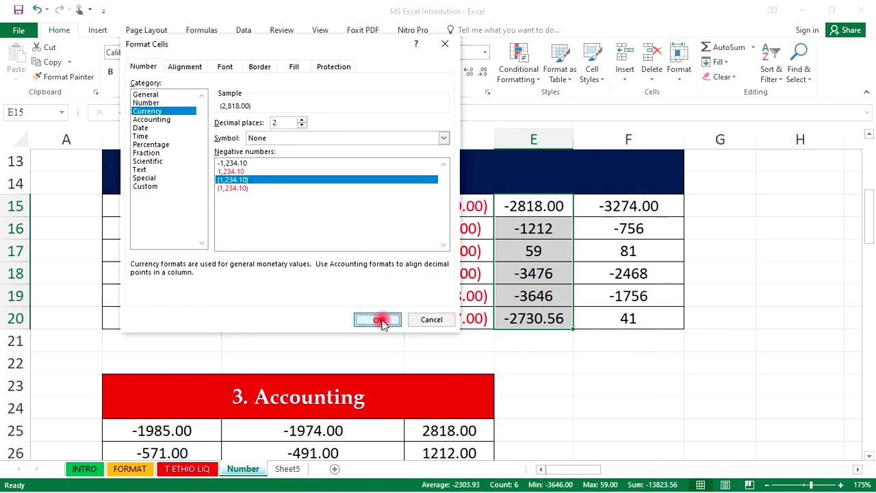
- Format the positive values in B15:B20 as Currency with two decimals and the Azerbaijani (Cyrillic) symbol
left_click_drag(198, 206, 198, 313)
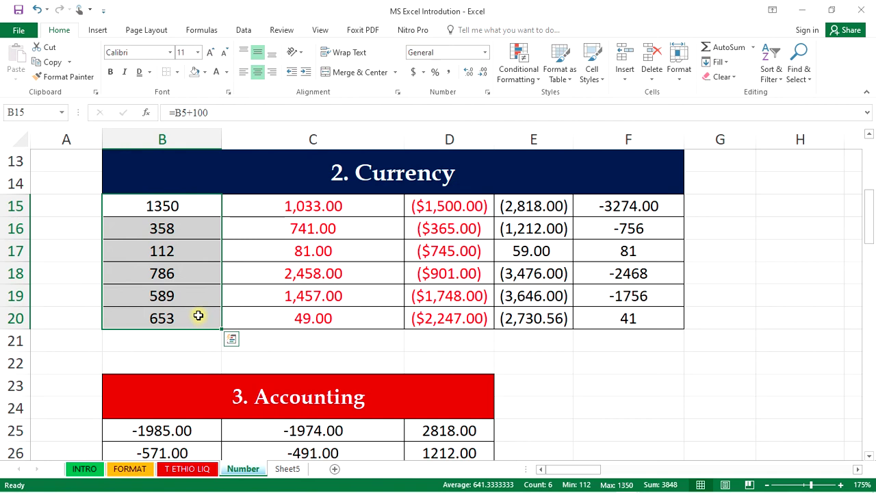
left_click(485, 94)
left_click(151, 112)
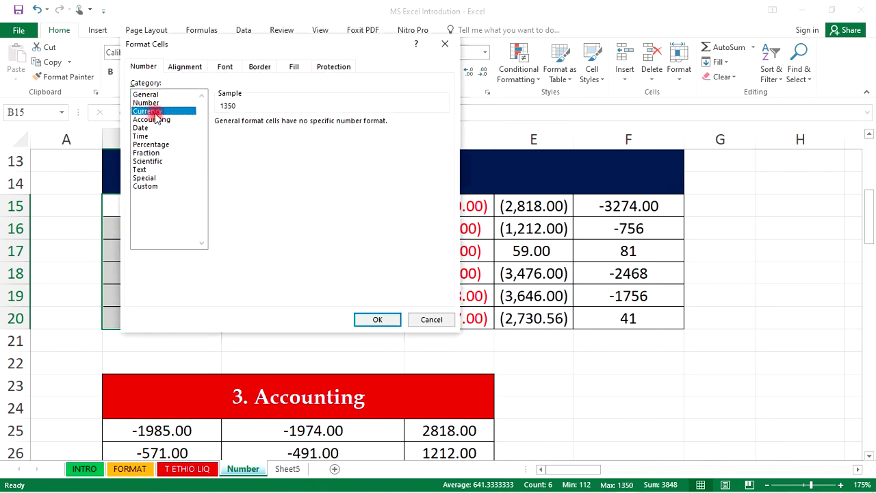
left_click(284, 138)
left_click(305, 178)
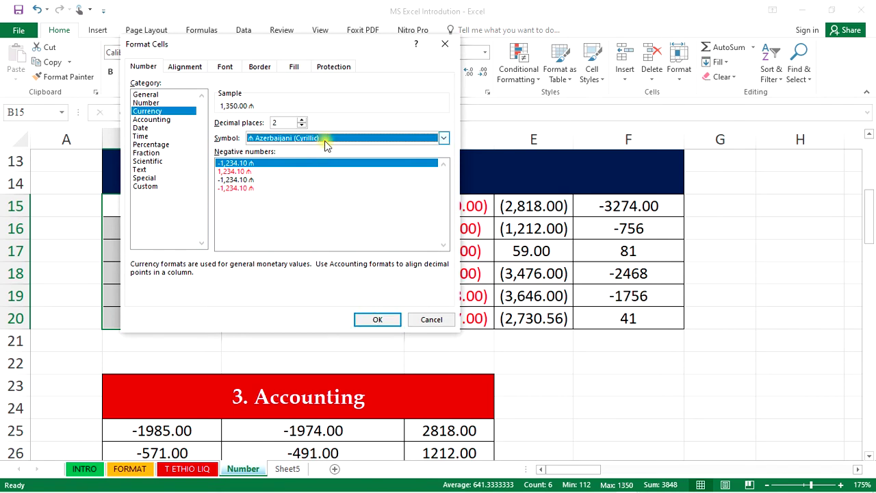
left_click(377, 319)
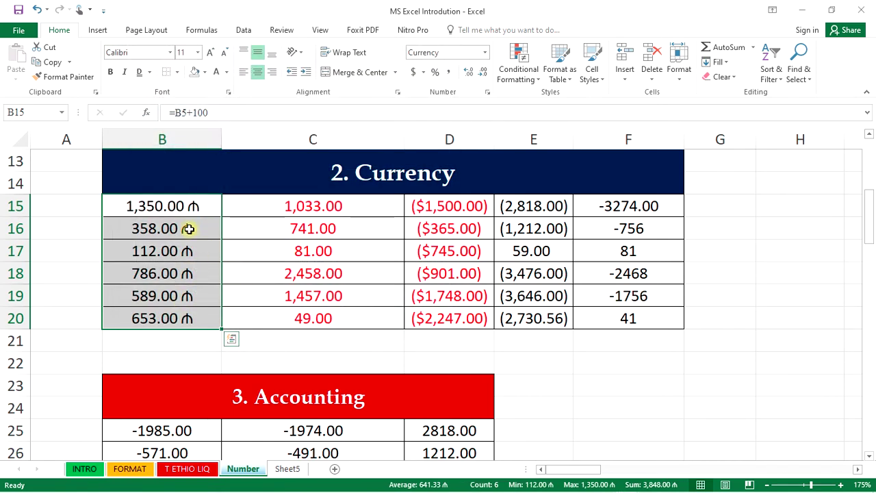
left_click(359, 265)
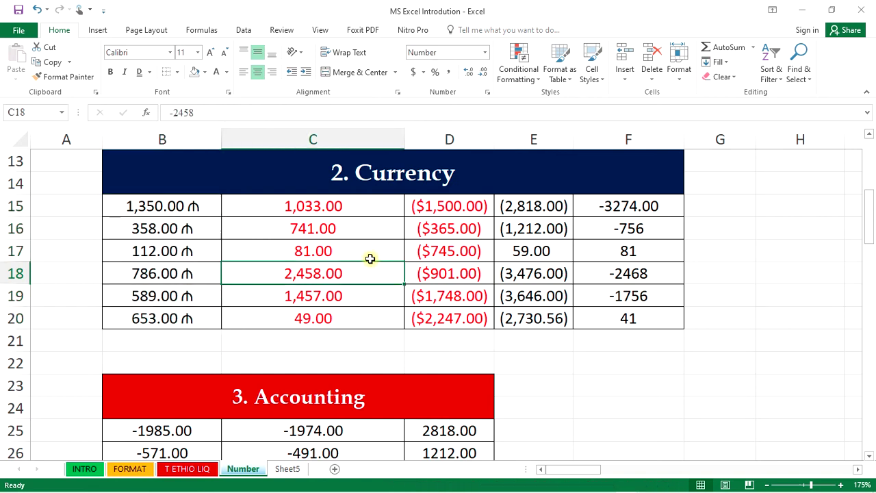
- Apply the Accounting format with two decimals and the $ English (United States) symbol to the merged "3. Accounting" heading cell
scroll(370, 258, "down", 3)
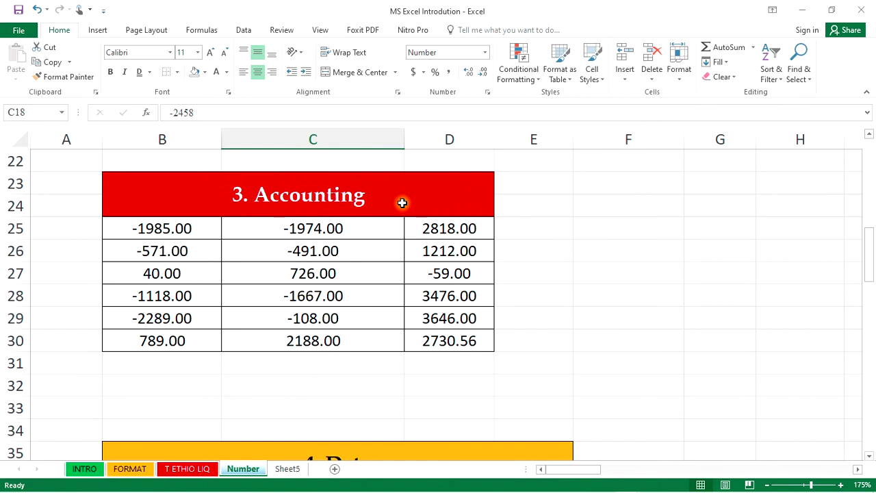
left_click(384, 194)
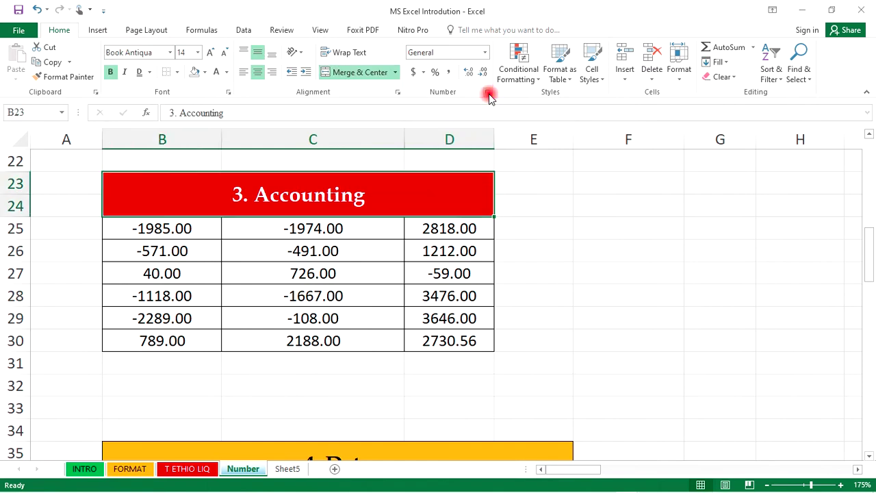
left_click(488, 95)
left_click(153, 120)
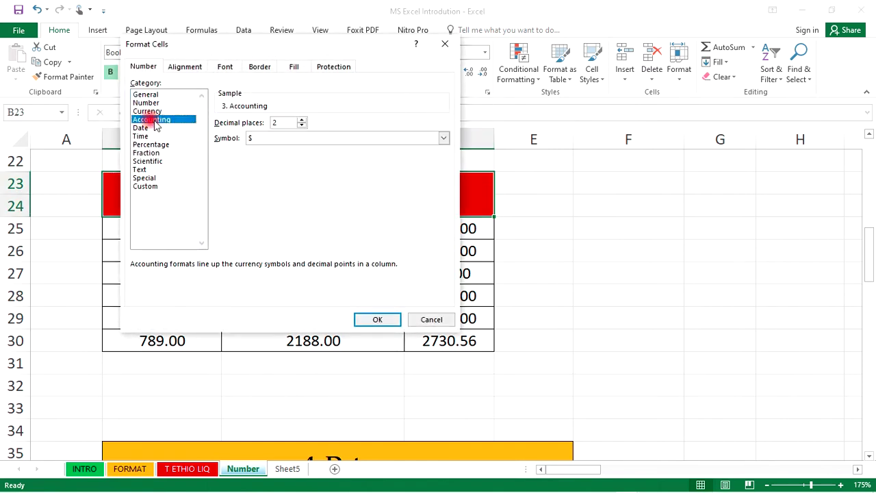
left_click(325, 140)
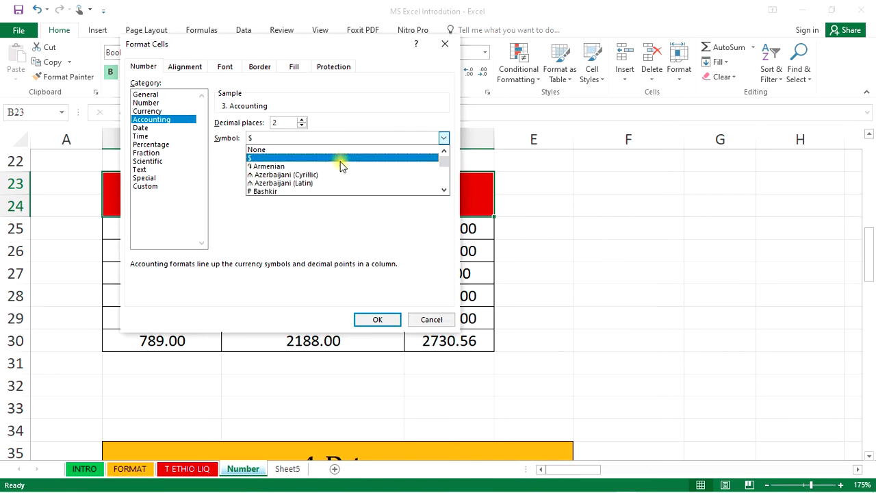
scroll(342, 166, "down", 5)
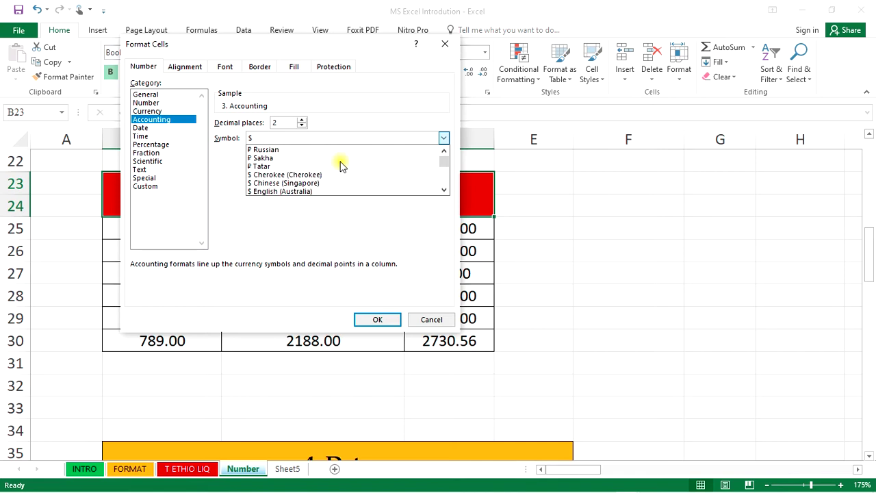
scroll(342, 167, "down", 3)
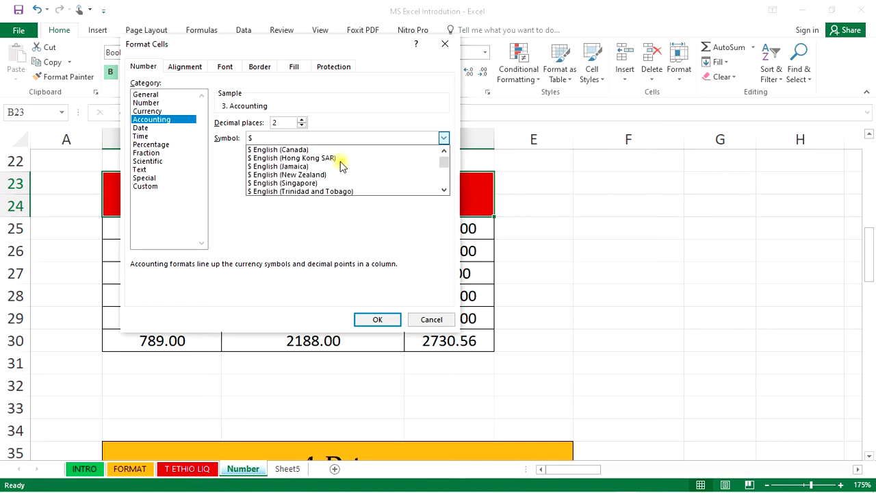
scroll(342, 167, "up", 3)
scroll(343, 166, "down", 5)
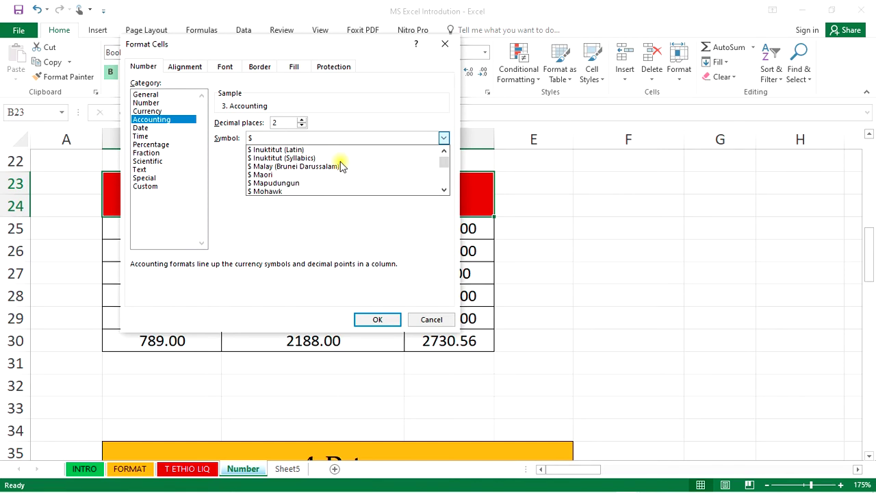
scroll(341, 166, "up", 5)
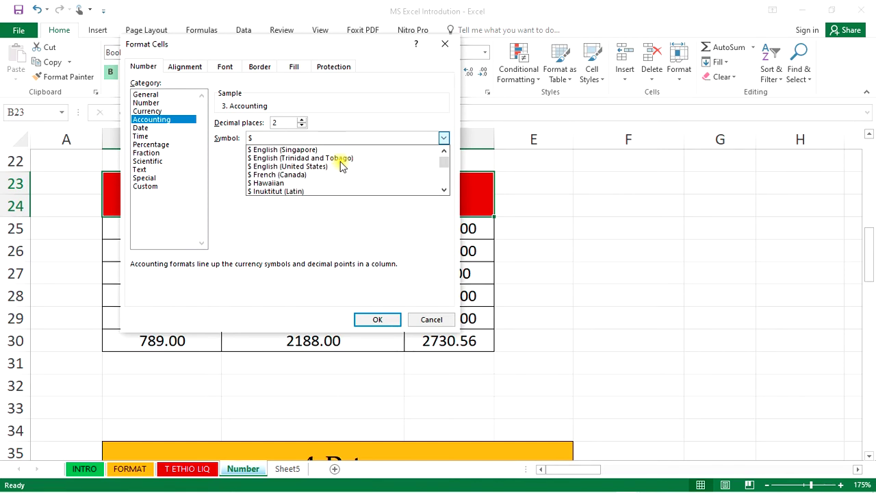
left_click(299, 168)
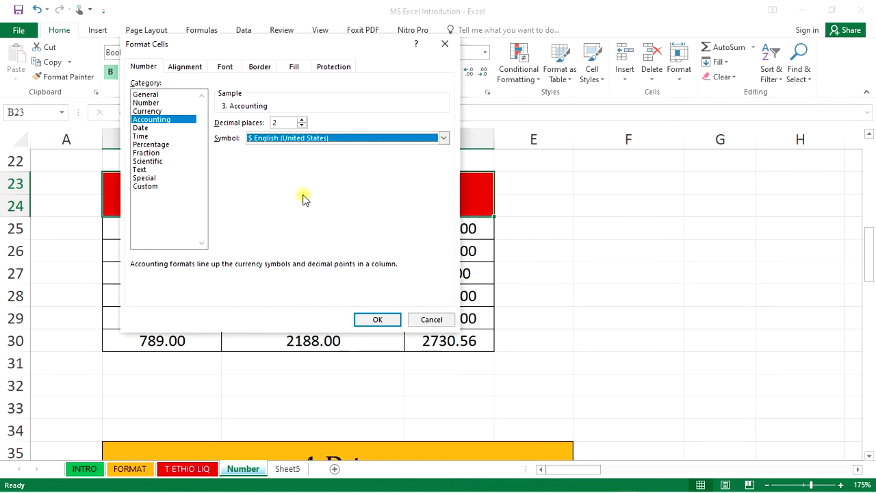
left_click(366, 320)
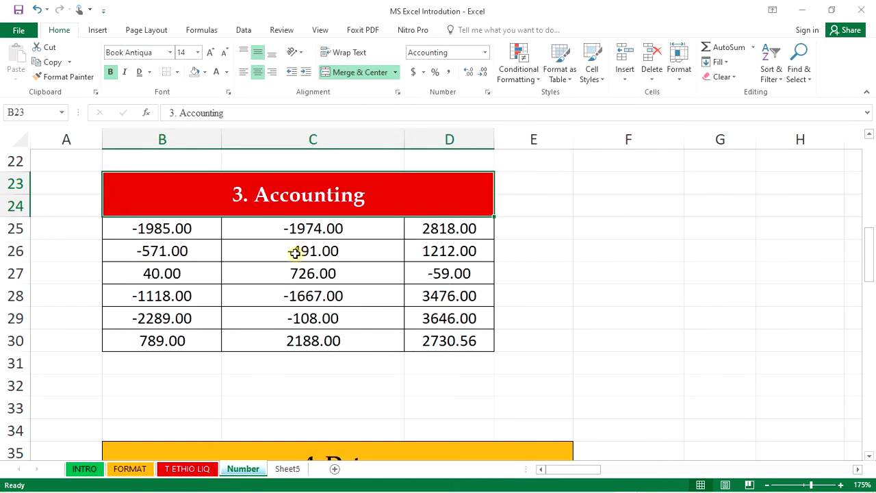
- Undo the Accounting format applied to the merged "3. Accounting" heading cell
left_click(294, 254)
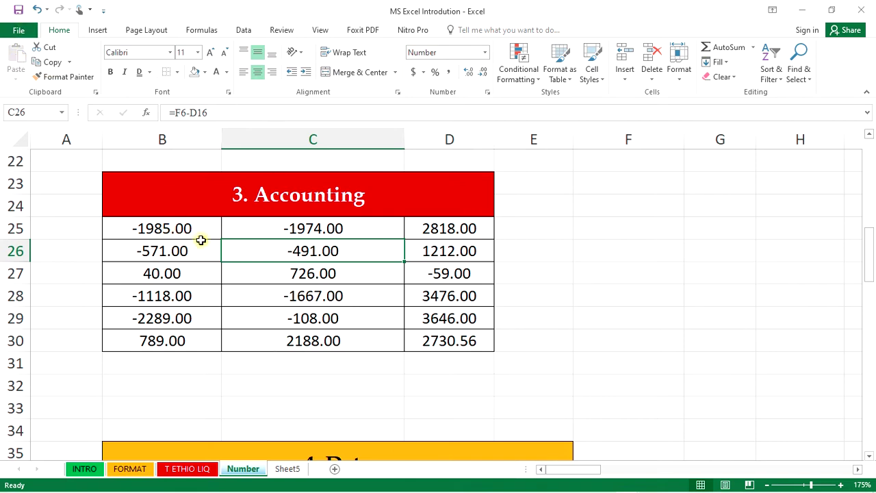
left_click(207, 196)
left_click(37, 9)
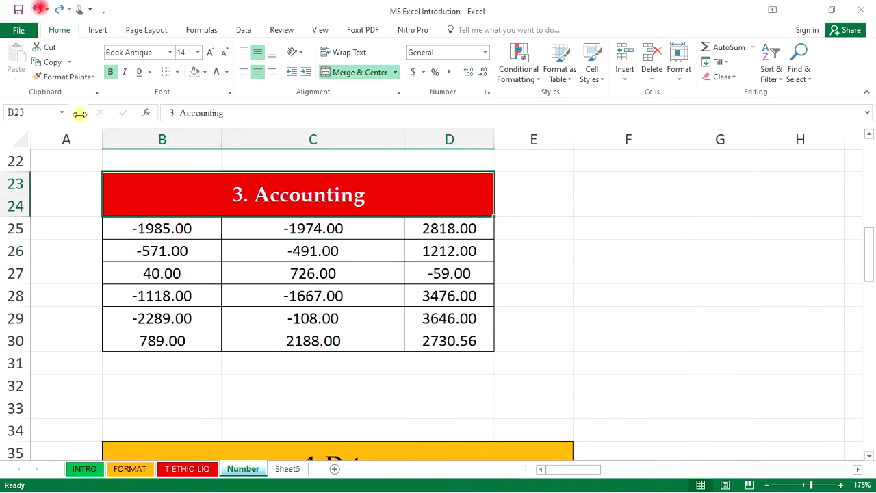
- Format B25:B30 as Accounting with two decimals and the $ English (United States) symbol
left_click_drag(190, 228, 180, 331)
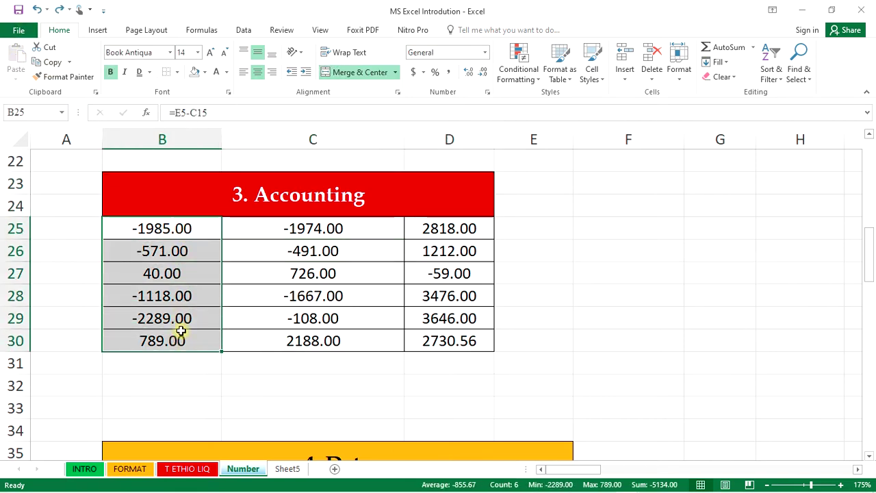
left_click(488, 91)
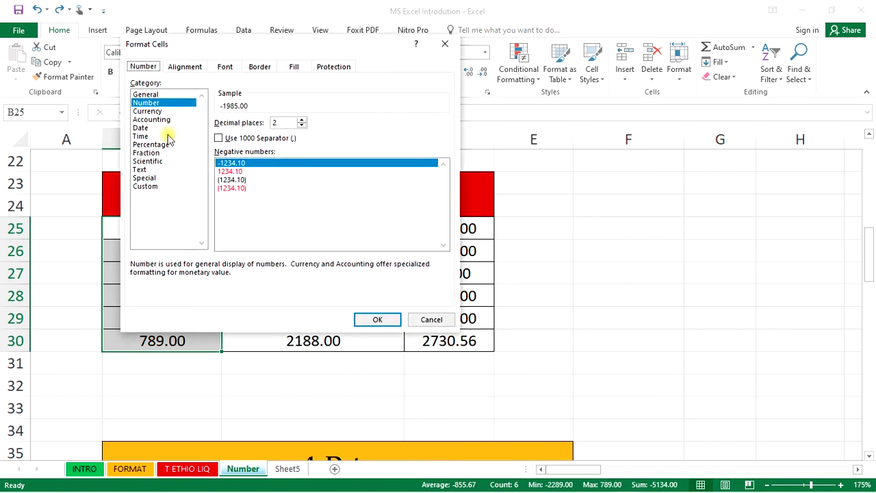
left_click(148, 120)
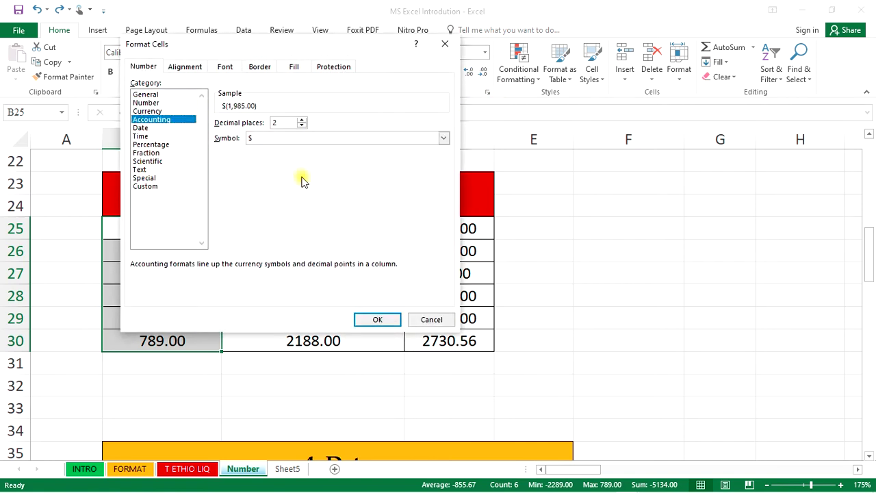
left_click(279, 140)
scroll(313, 180, "down", 3)
scroll(313, 178, "down", 1)
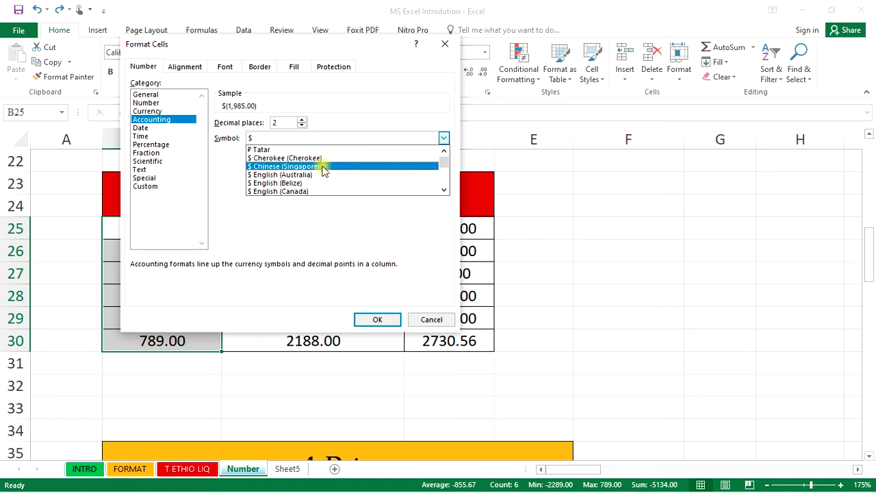
scroll(326, 172, "down", 1)
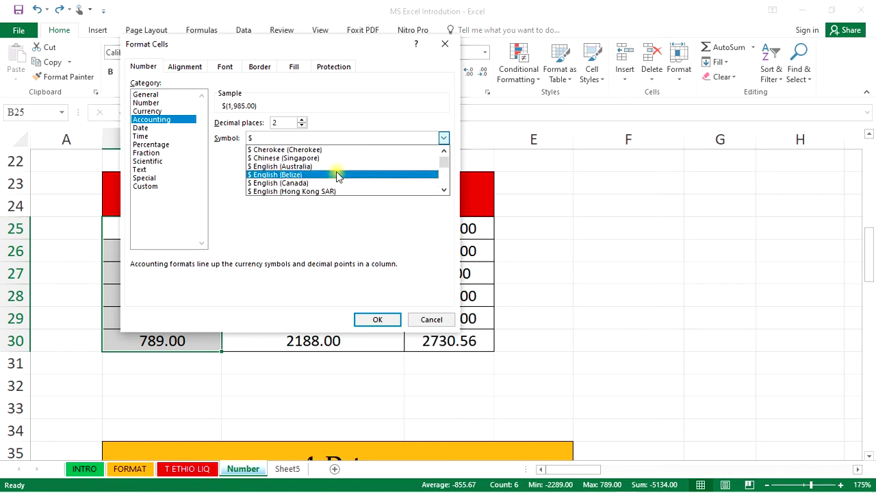
scroll(339, 177, "down", 1)
scroll(339, 177, "down", 1)
scroll(340, 176, "down", 1)
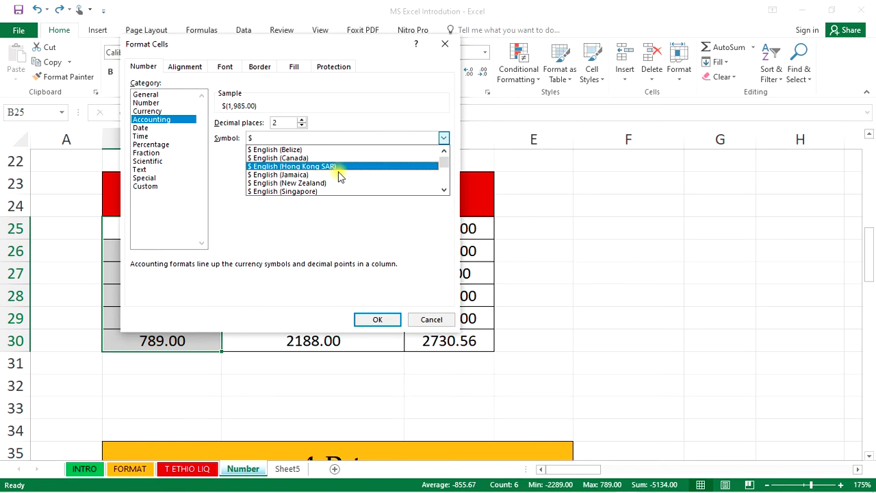
scroll(340, 177, "up", 5)
scroll(340, 176, "down", 3)
scroll(340, 175, "down", 2)
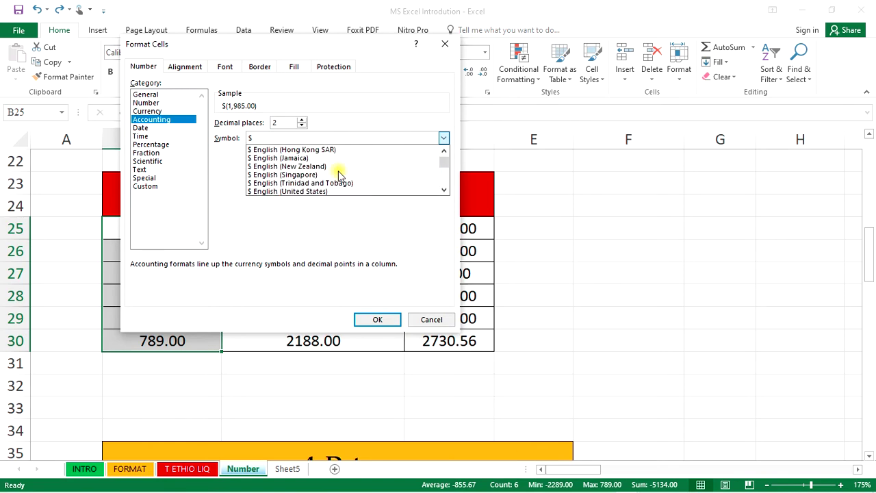
scroll(339, 175, "down", 1)
left_click(319, 183)
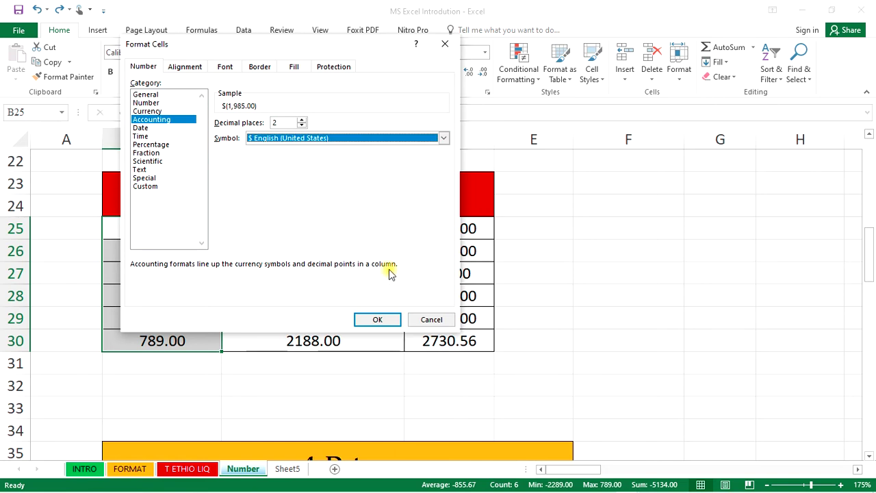
left_click(384, 319)
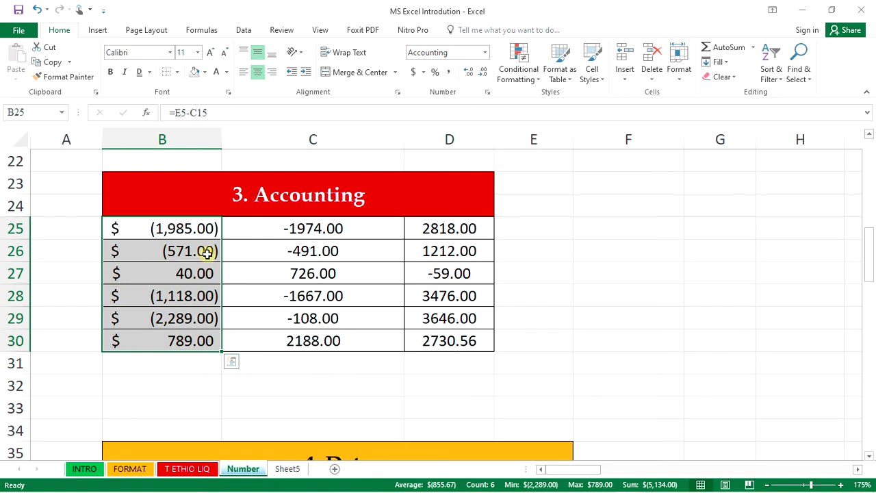
- Format C25:C30 as Accounting with two decimals and the ETB currency symbol
left_click(340, 234)
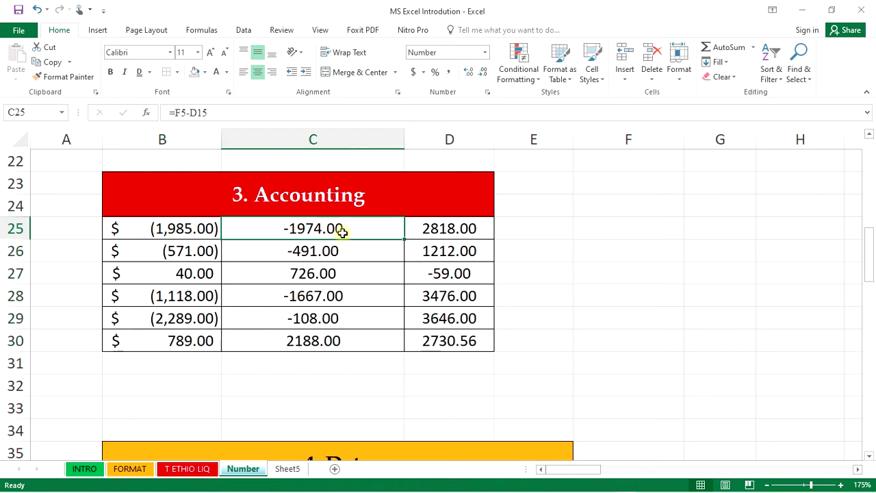
left_click_drag(342, 228, 343, 330)
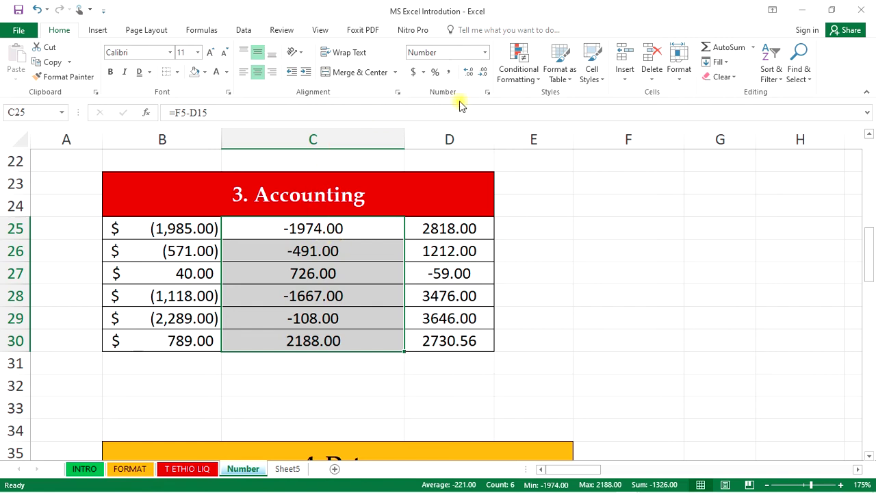
left_click(487, 93)
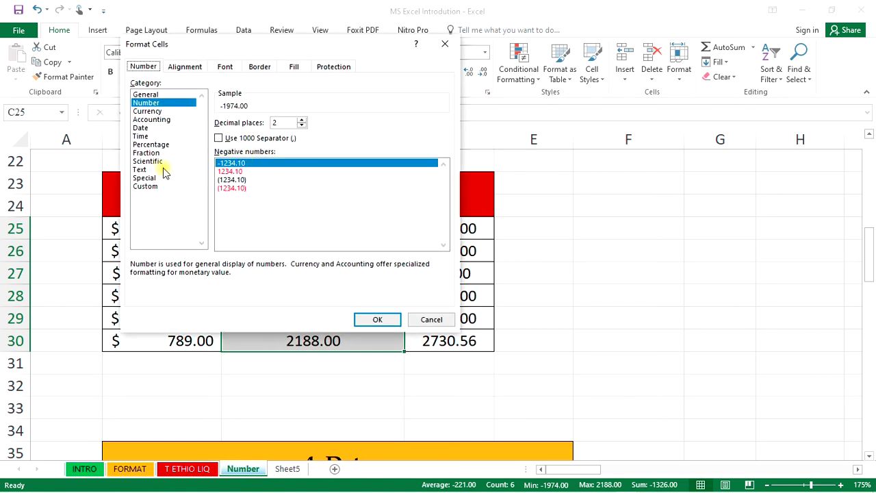
left_click(152, 120)
left_click(264, 138)
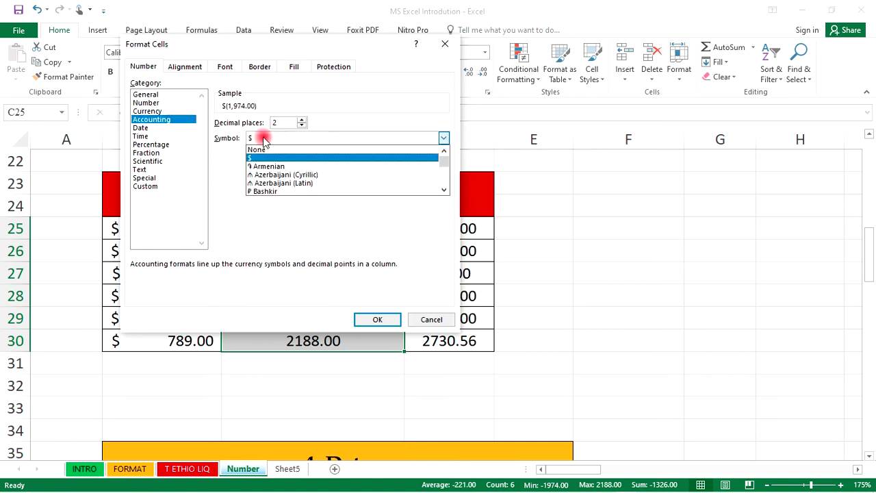
scroll(334, 168, "down", 10)
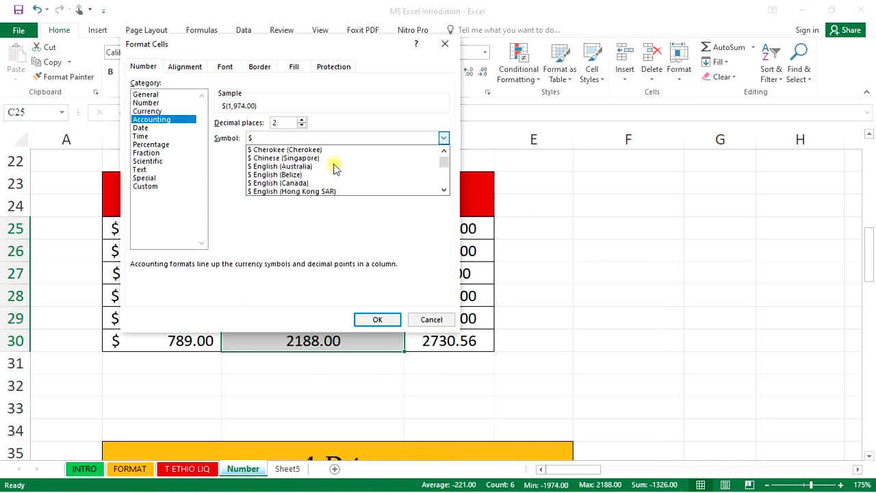
scroll(334, 167, "down", 15)
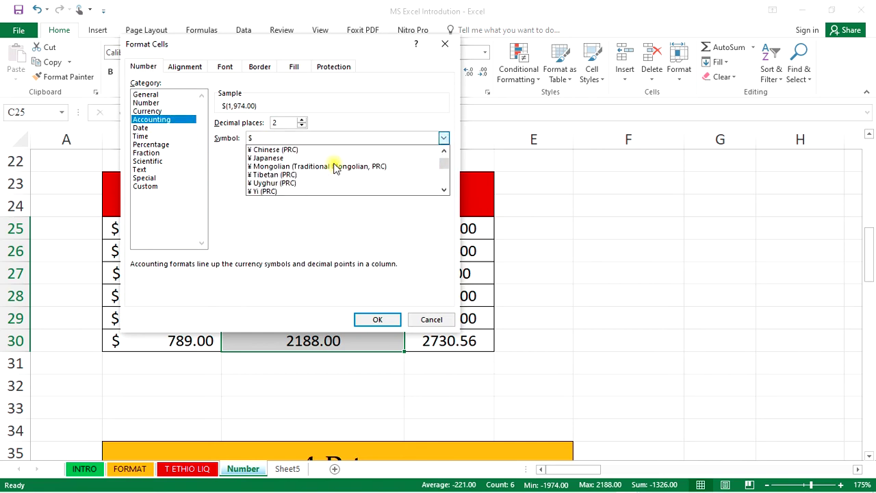
scroll(334, 167, "down", 15)
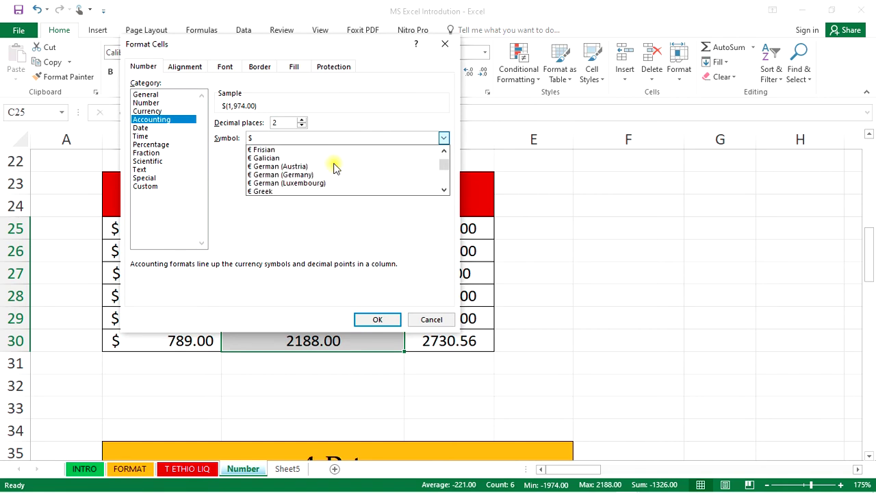
scroll(334, 168, "down", 15)
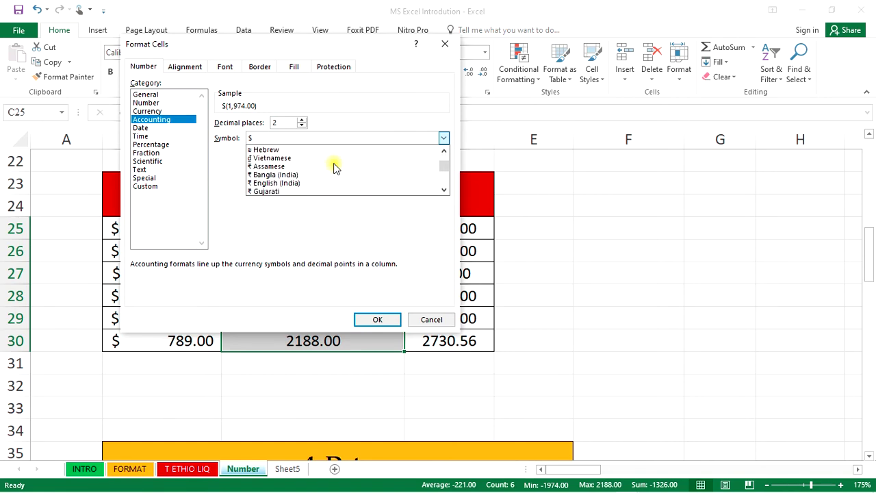
left_click_drag(443, 168, 444, 173)
scroll(337, 174, "up", 1)
scroll(336, 173, "up", 2)
left_click(293, 139)
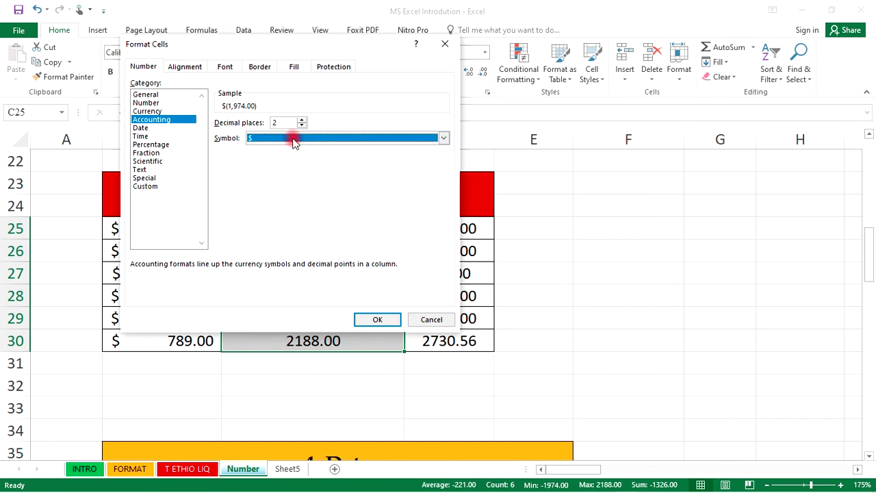
left_click(294, 140)
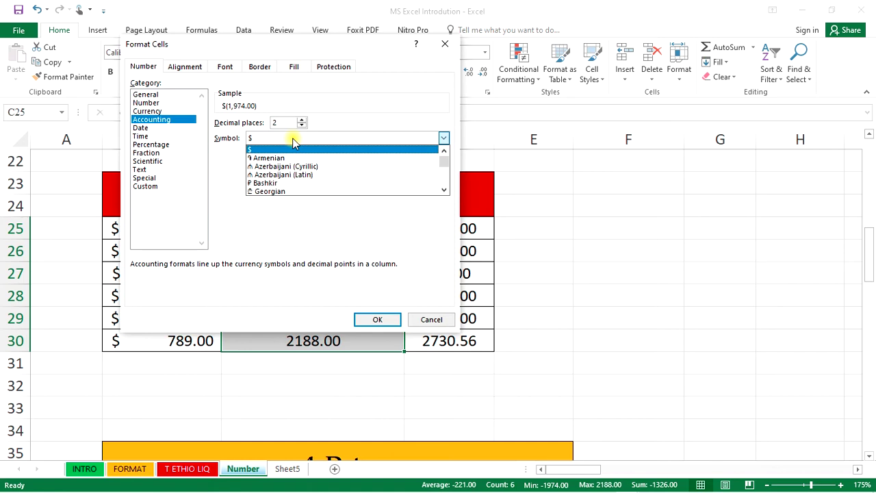
key("e")
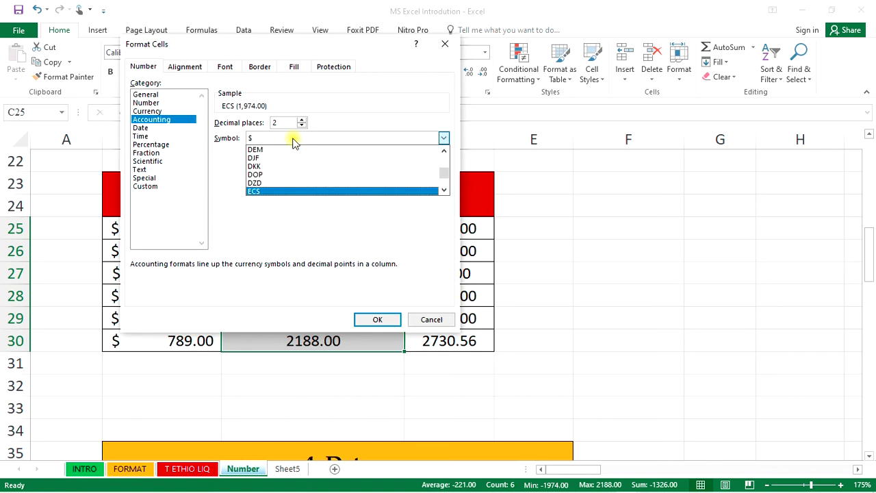
scroll(299, 177, "down", 2)
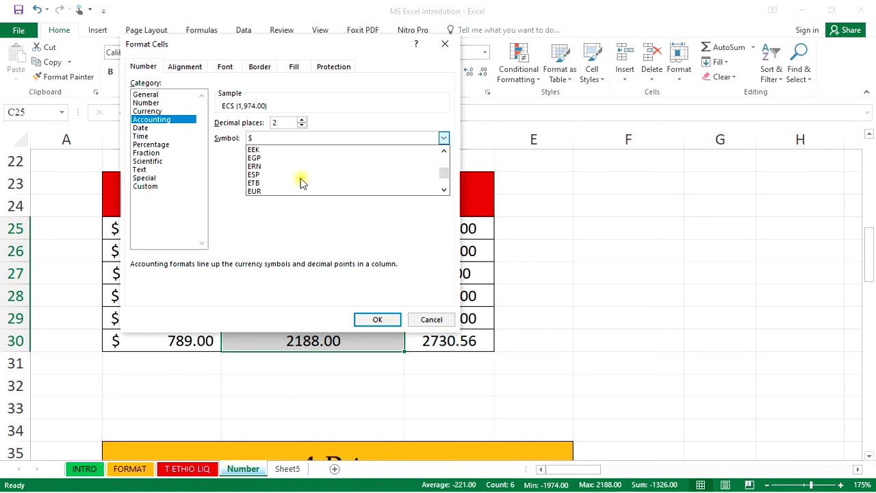
left_click(300, 182)
left_click(371, 316)
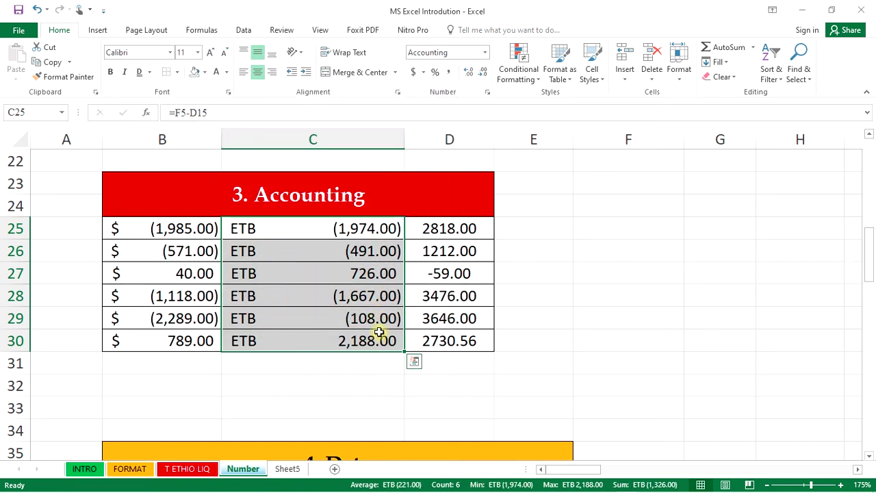
- Format D25:D30 as Accounting with two decimals and an Indian rupee (₹) symbol
left_click(459, 231)
left_click_drag(460, 231, 465, 342)
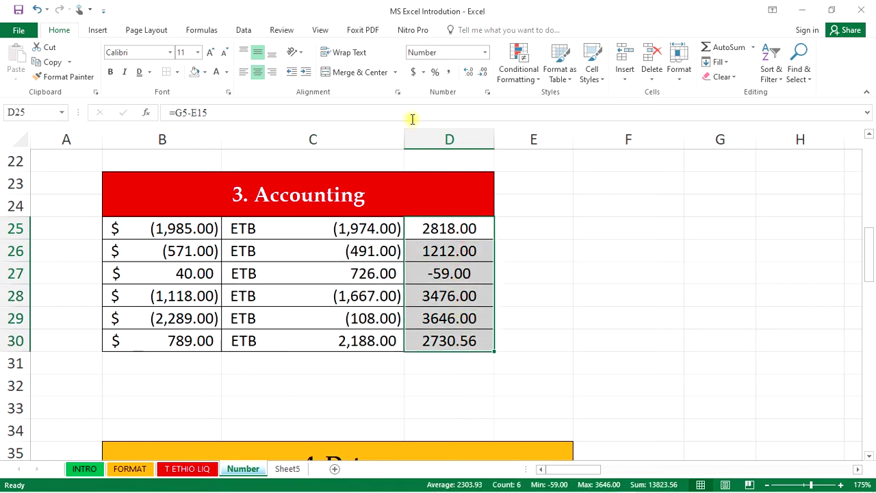
left_click(486, 92)
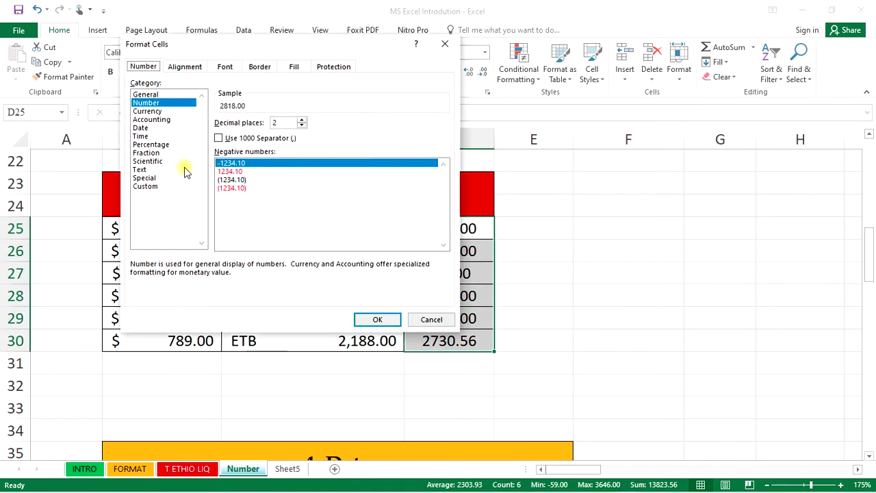
left_click(161, 126)
left_click(162, 119)
left_click(303, 141)
scroll(303, 171, "down", 20)
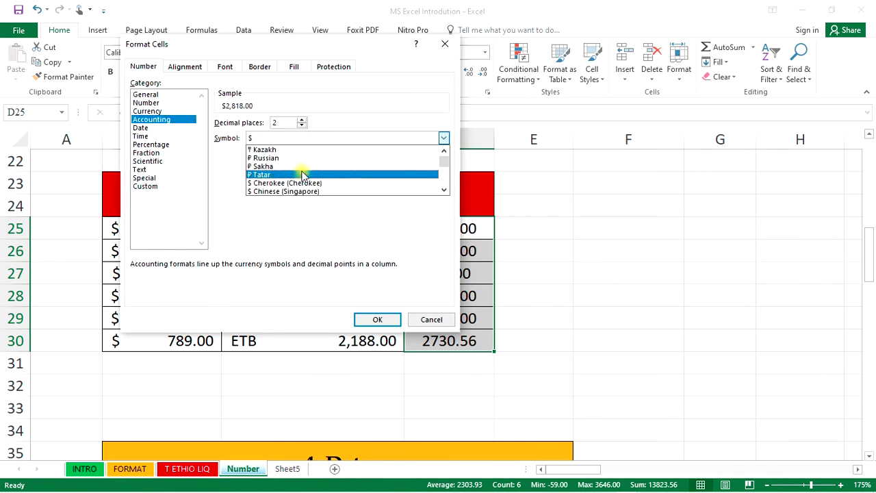
scroll(305, 173, "down", 10)
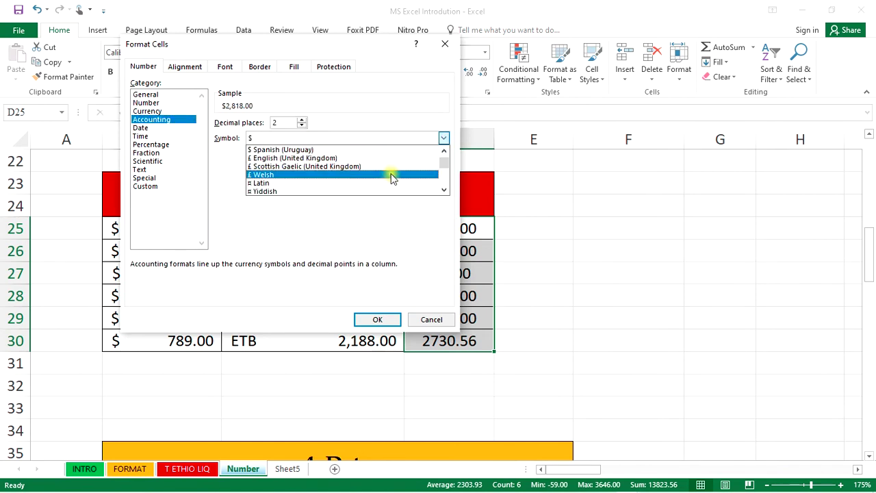
left_click(443, 179)
scroll(444, 179, "down", 20)
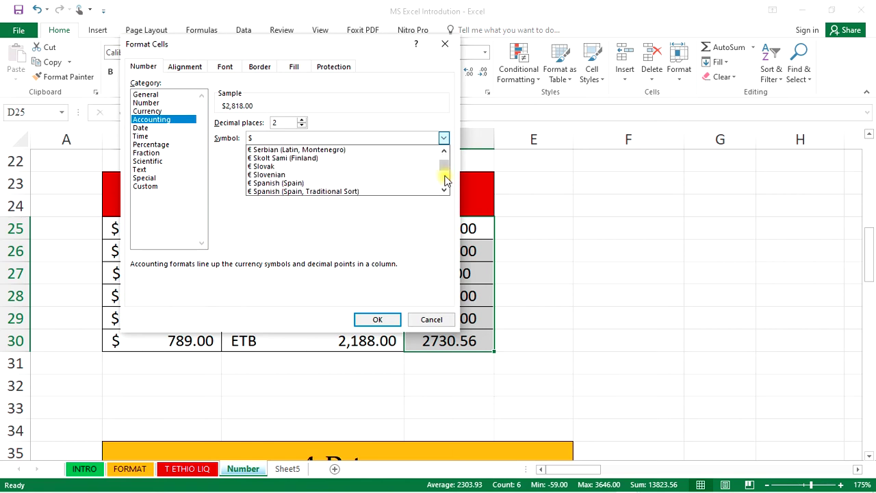
scroll(301, 172, "up", 1)
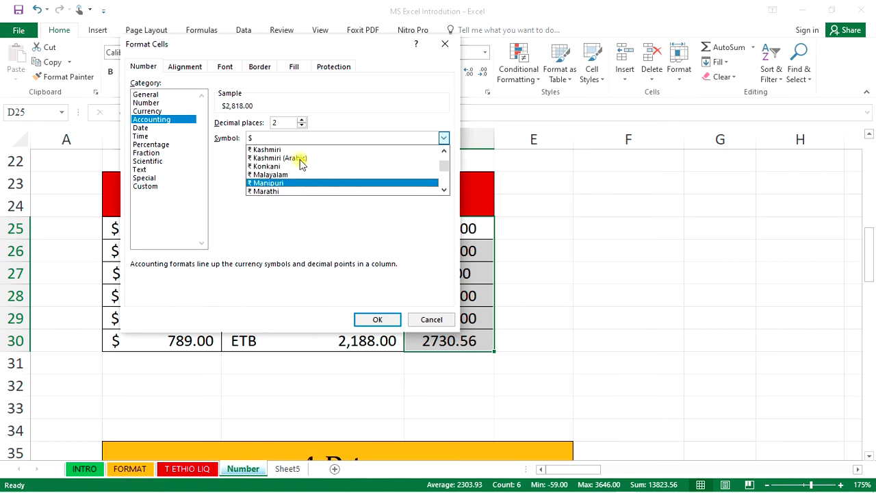
left_click(293, 171)
left_click(376, 319)
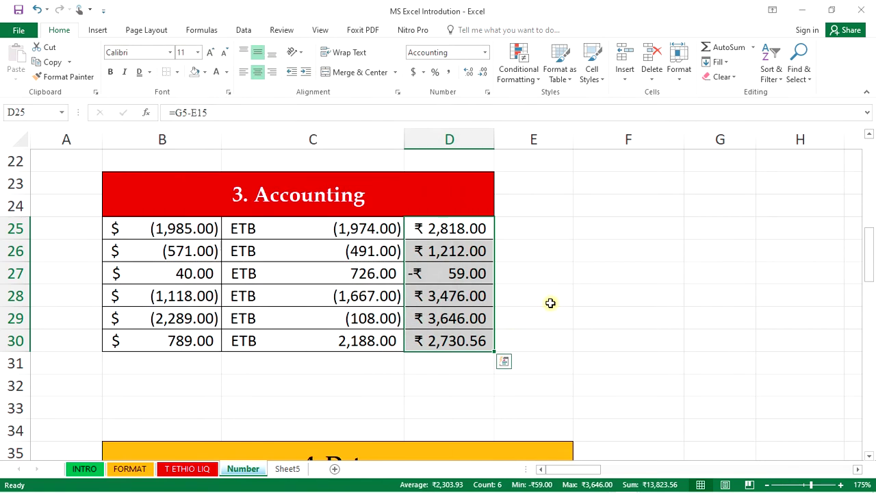
- Format C37:C42 in the Date table as Date with the *Wednesday, March 14, 2012 type
left_click(585, 298)
scroll(403, 291, "down", 4)
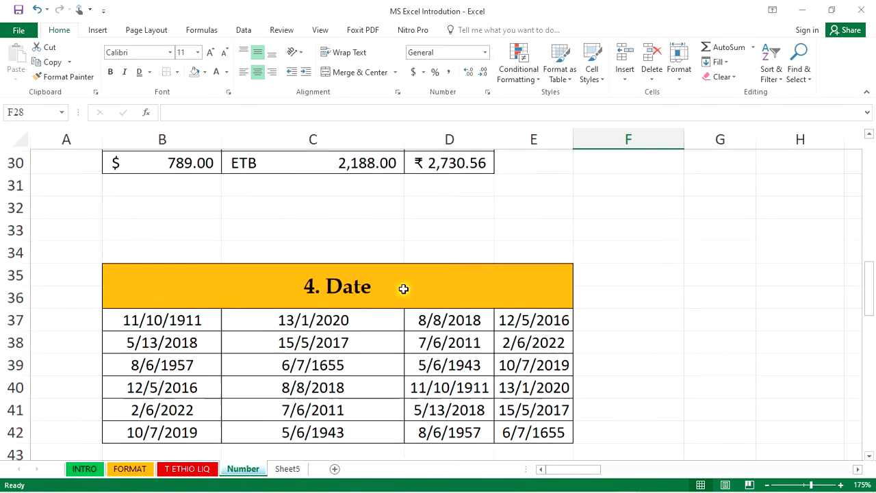
left_click(402, 200)
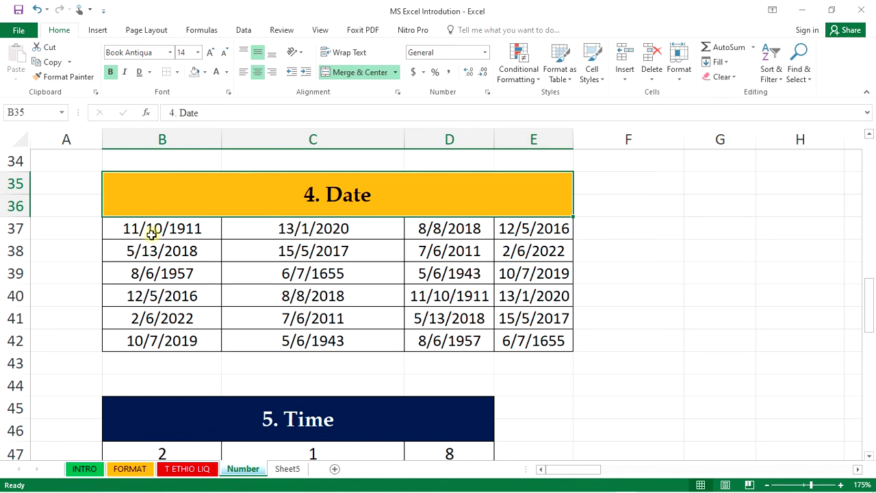
left_click(184, 231)
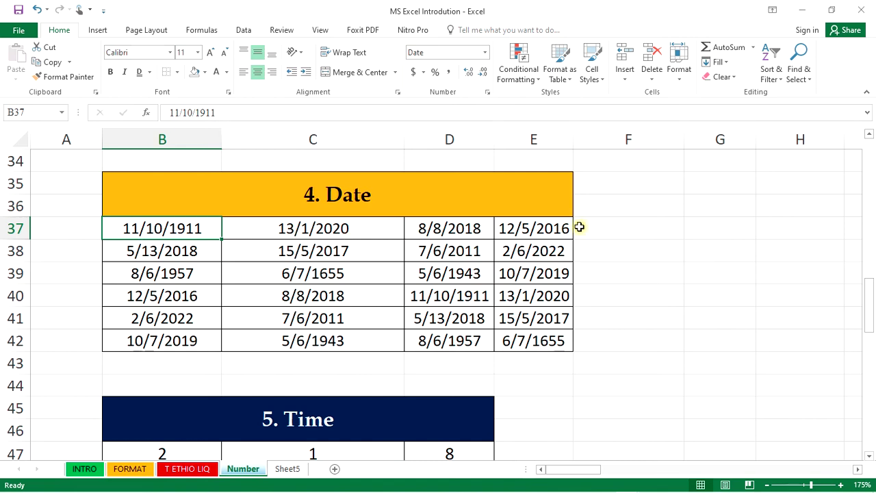
left_click_drag(365, 237, 362, 338)
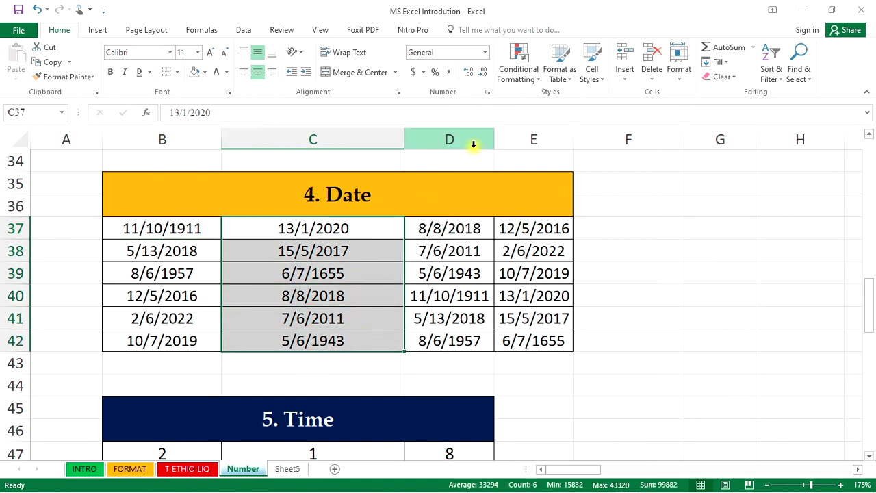
left_click(488, 94)
left_click(141, 128)
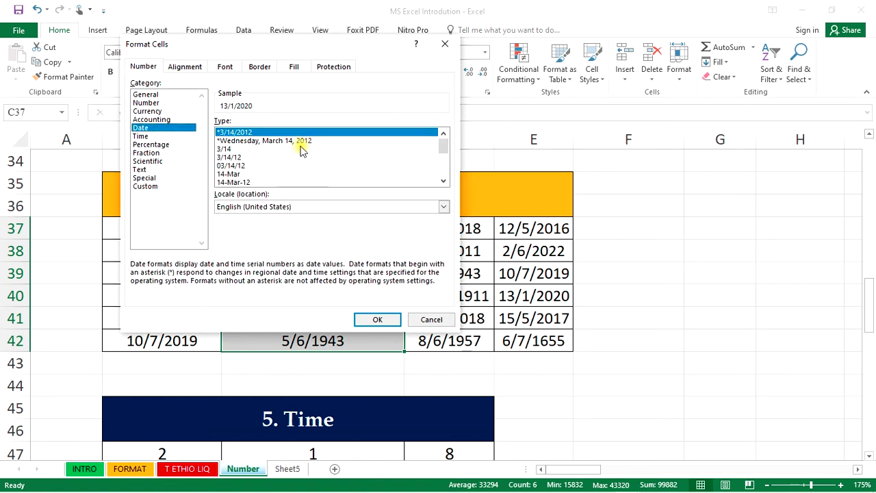
scroll(287, 156, "down", 3)
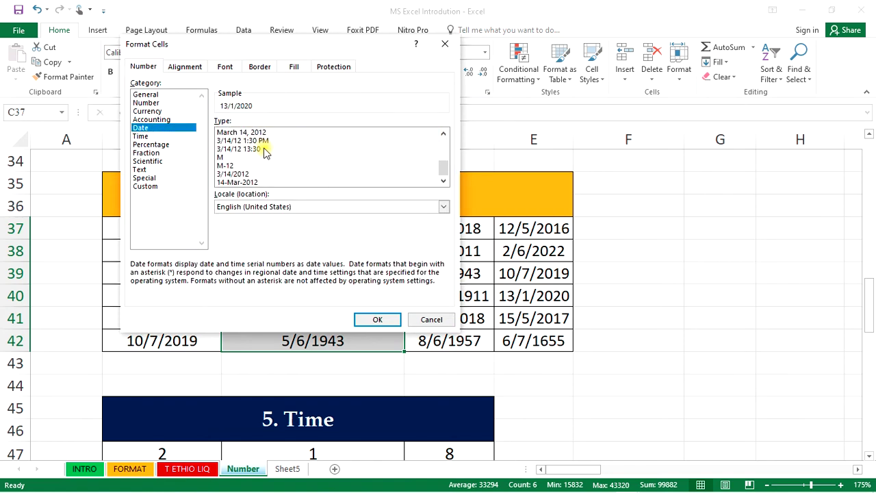
scroll(266, 152, "up", 3)
left_click(276, 150)
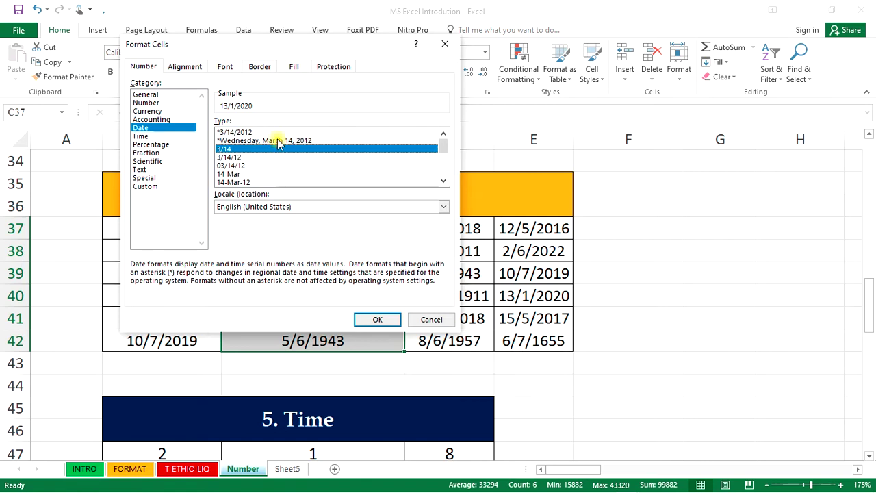
left_click(277, 142)
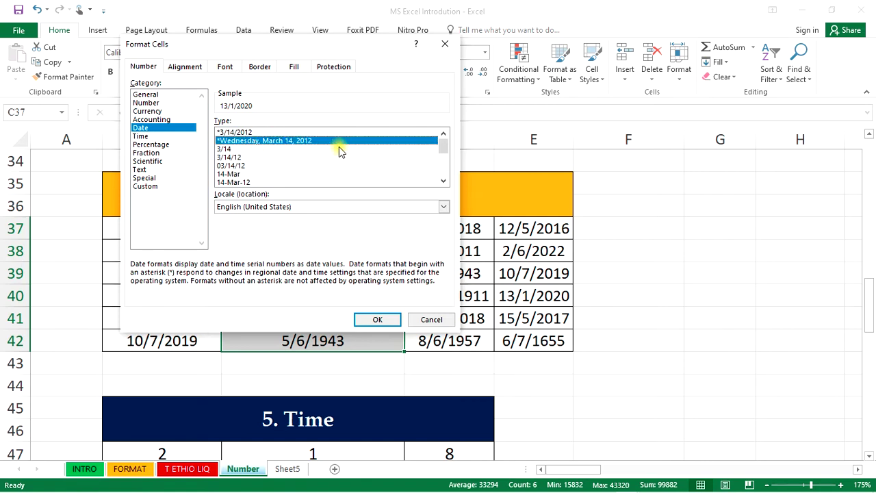
left_click(374, 320)
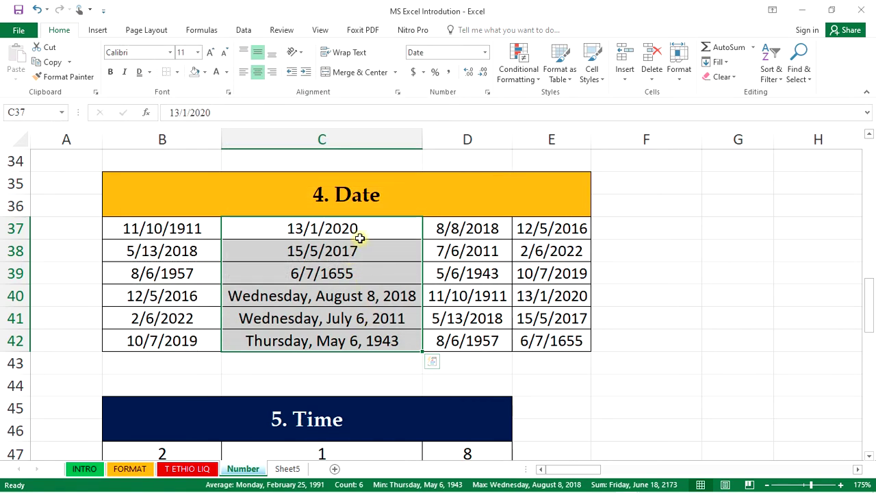
- Check which dates in C37:C42 have taken on the long date format
left_click(359, 236)
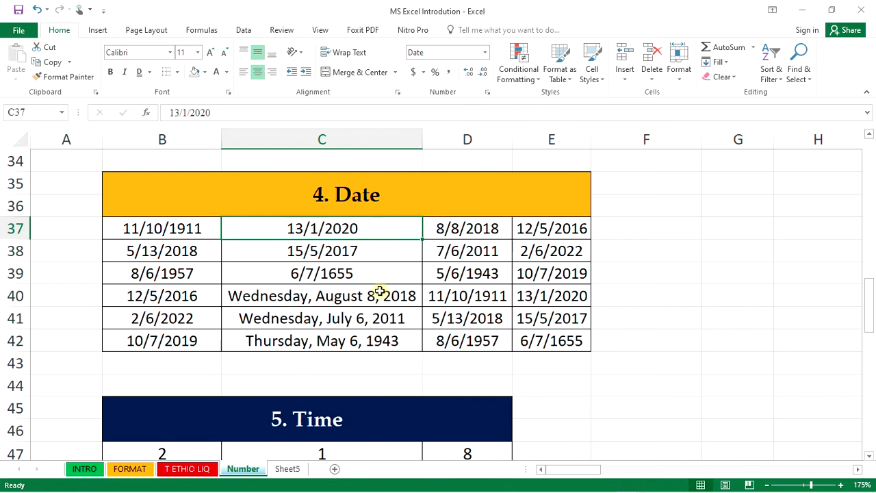
left_click_drag(360, 295, 361, 340)
left_click_drag(373, 295, 375, 340)
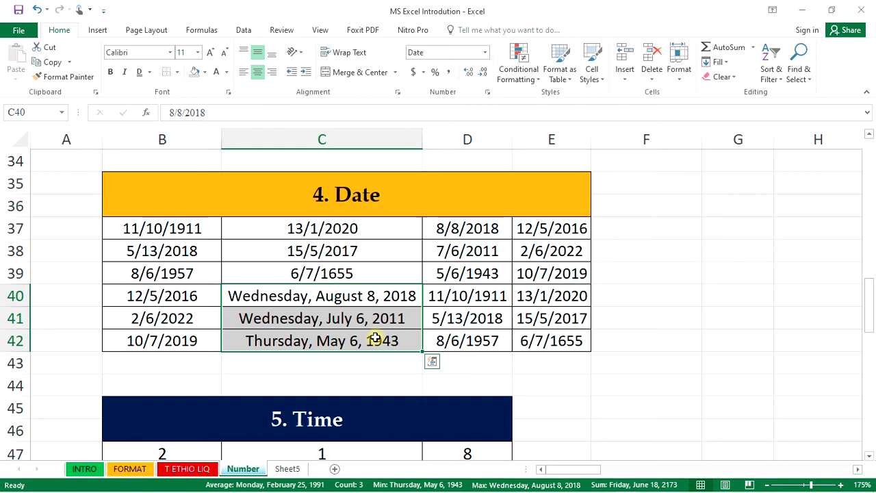
left_click(385, 273)
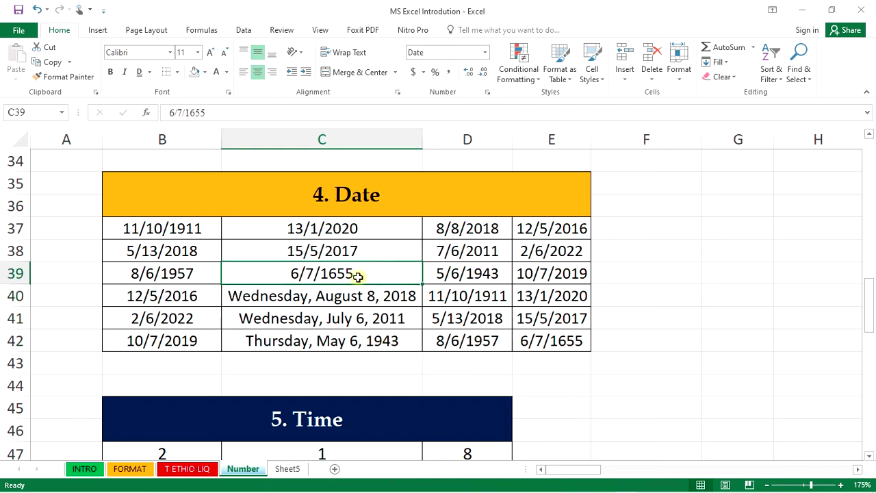
- Try reapplying the *Wednesday, March 14, 2012 date type to C37, and undo it
left_click(370, 231)
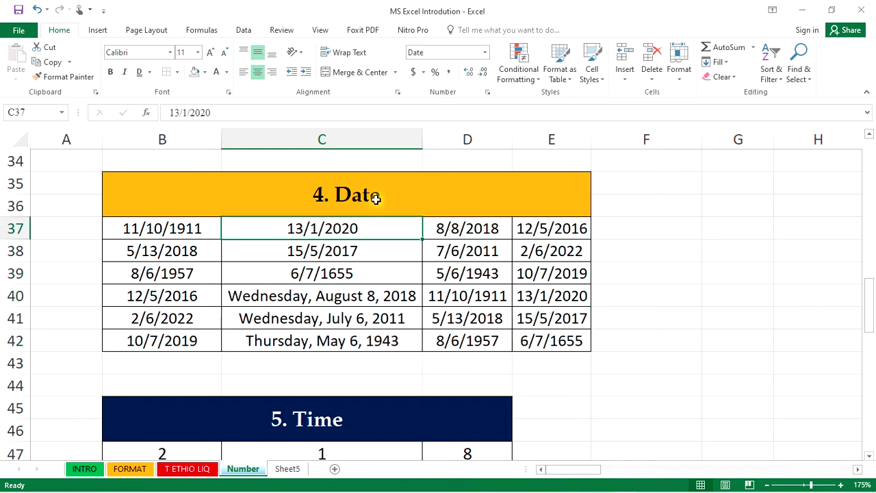
left_click(487, 91)
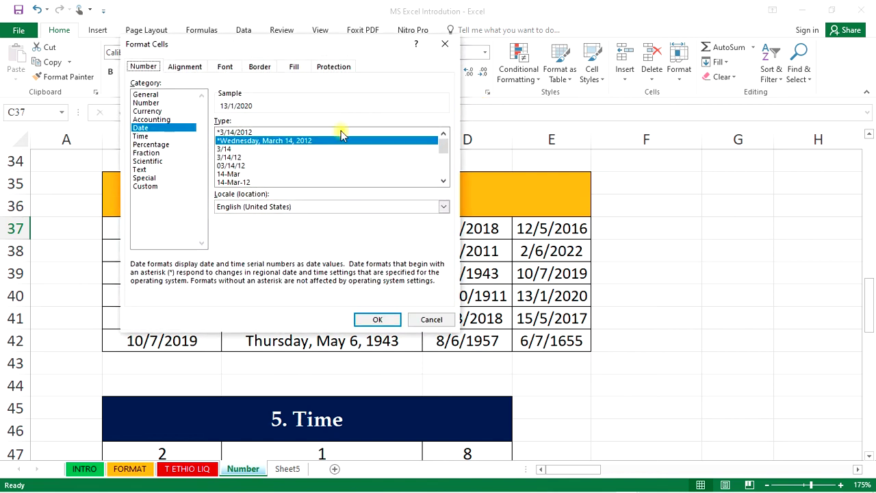
left_click(377, 320)
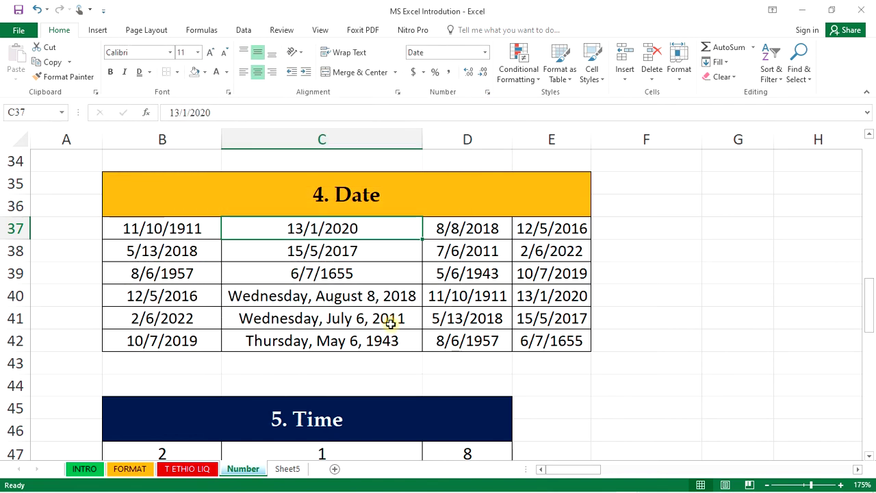
key("ctrl+z")
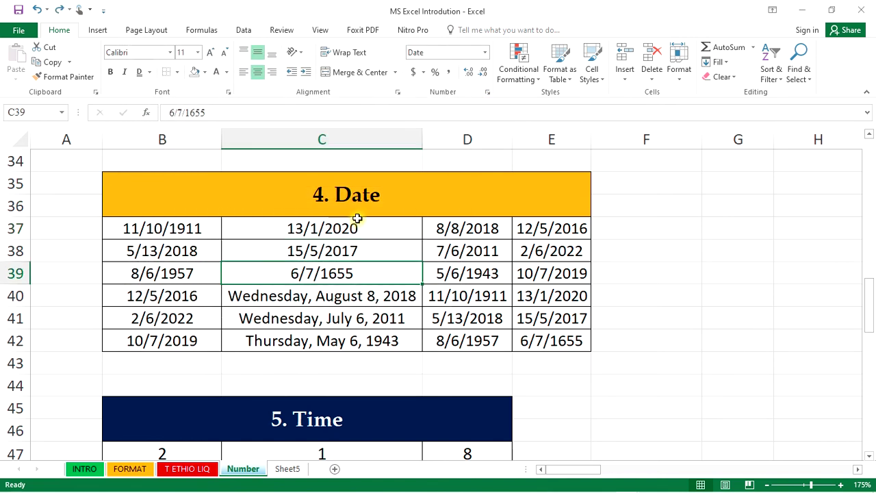
- Correct the date in C37 to 12/1/2020 so its month is valid
left_click_drag(323, 228, 320, 251)
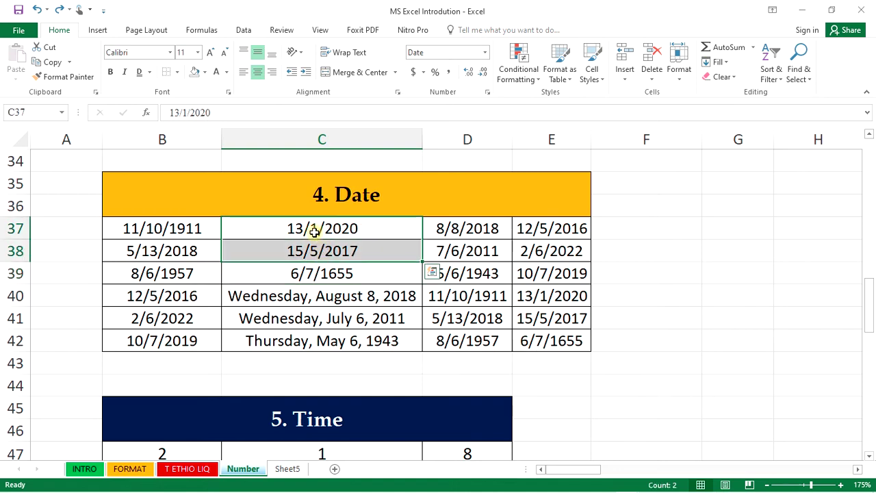
left_click(289, 233)
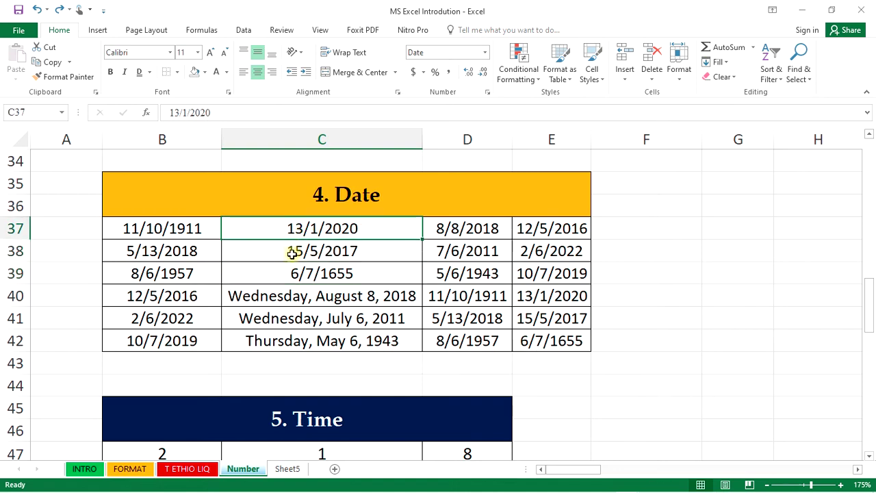
left_click(295, 229)
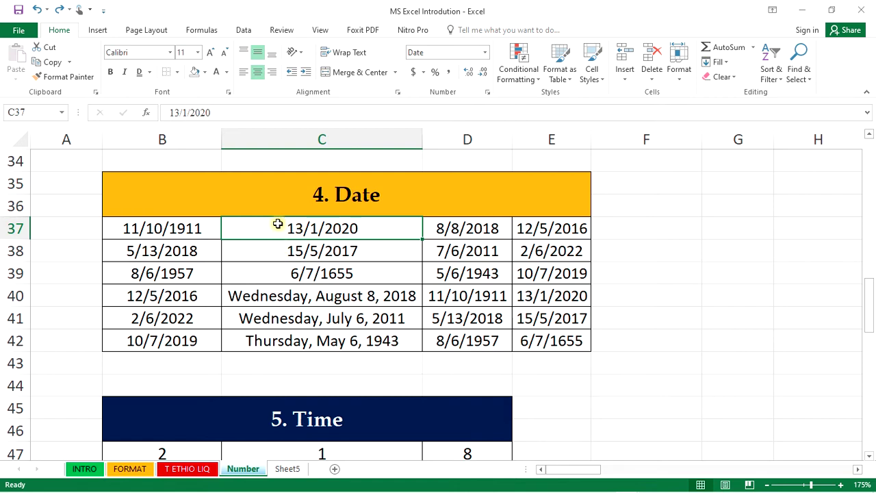
left_click_drag(270, 233, 270, 244)
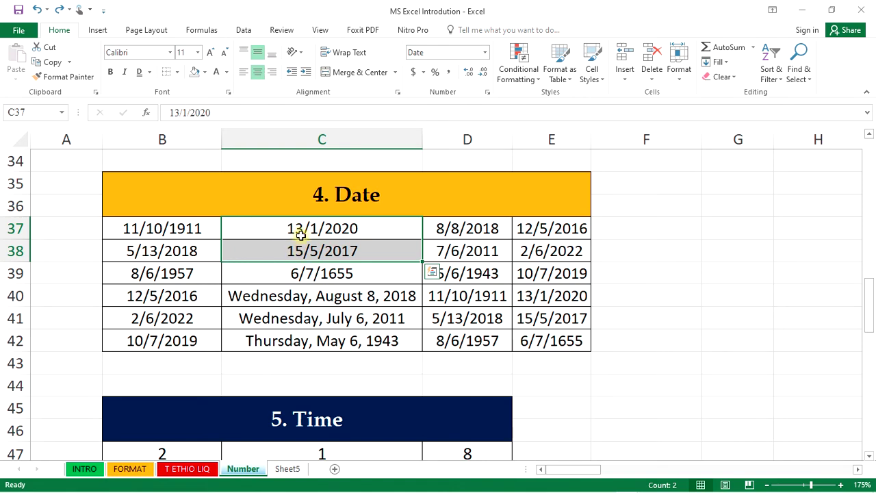
double_click(300, 228)
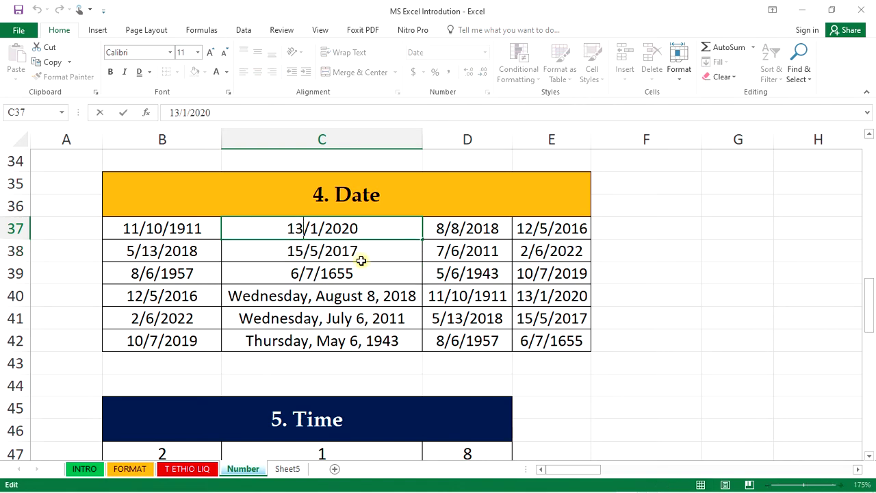
key("BackSpace")
type("2")
left_click(371, 256)
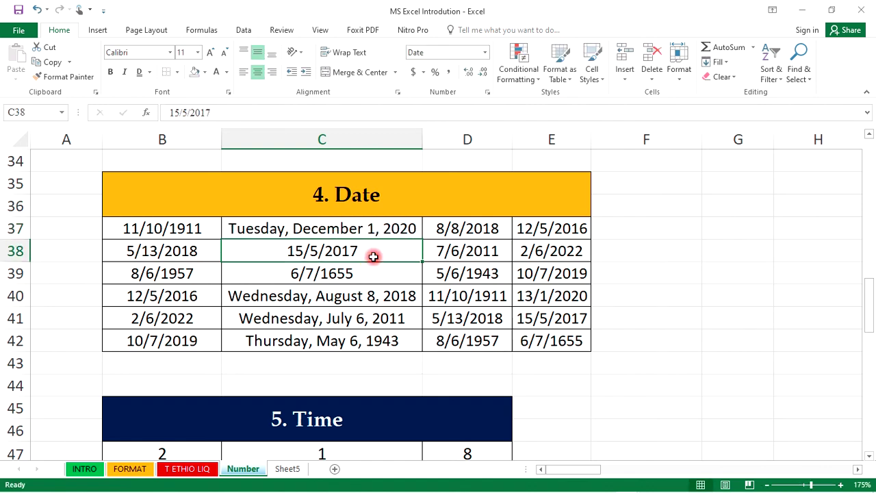
- Correct the date in C38 to 10/5/2017 so its month is valid
double_click(302, 250)
key("BackSpace")
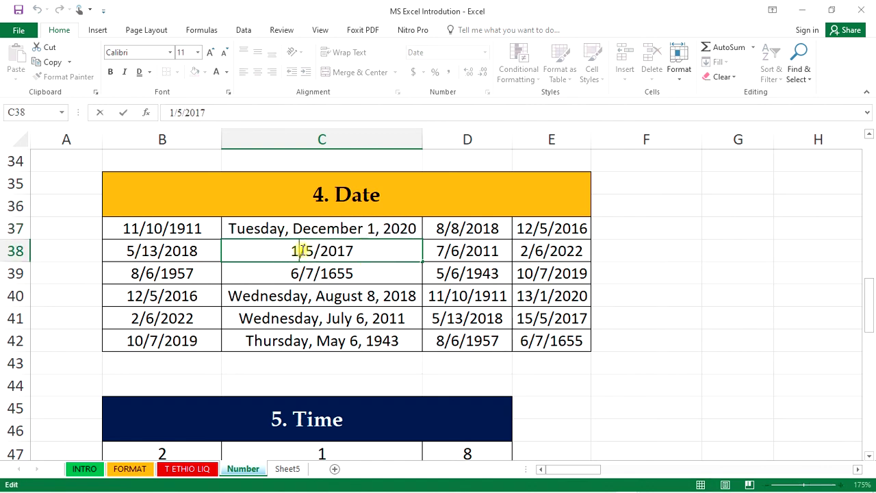
type("0")
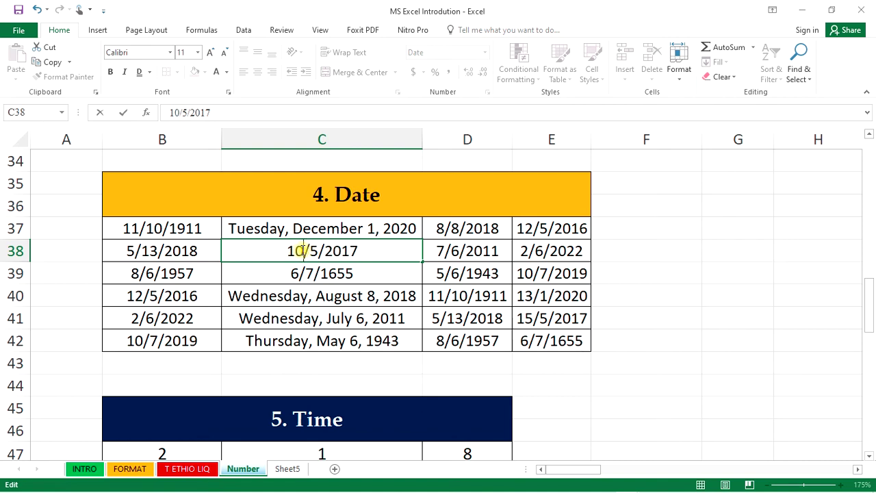
left_click(332, 273)
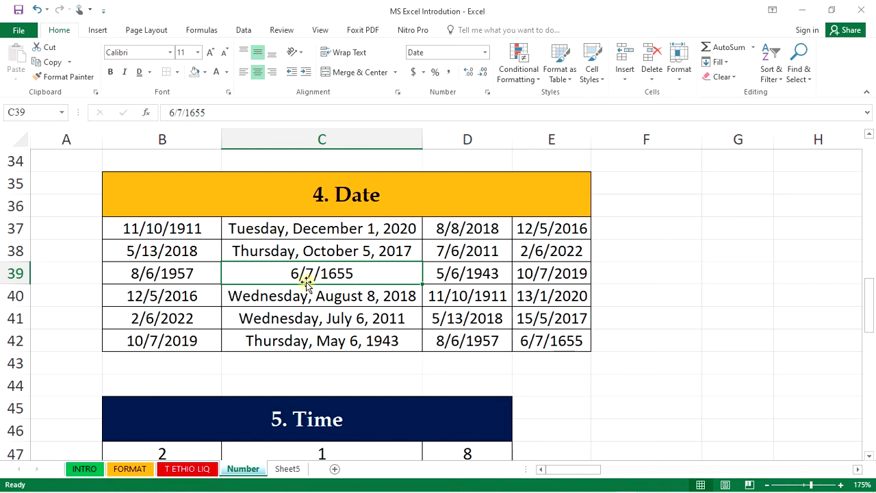
- Try changing the date in C39 to 6/7/1855
double_click(360, 275)
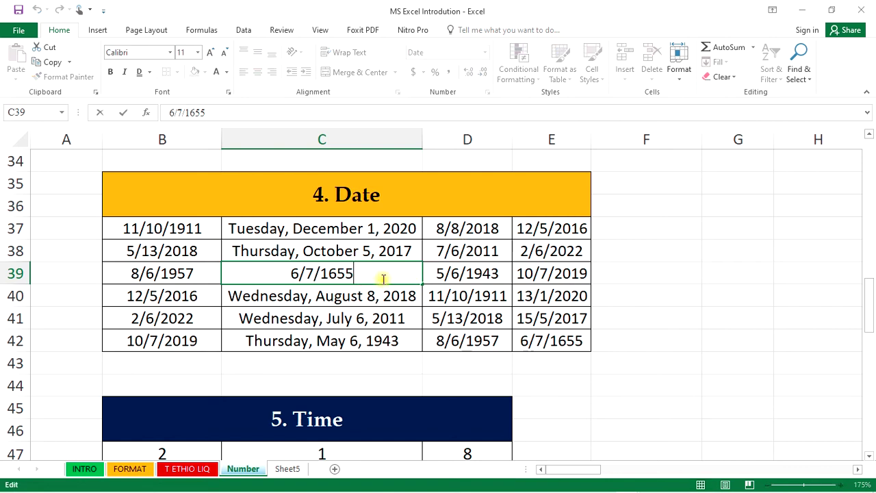
left_click(338, 273)
key("BackSpace")
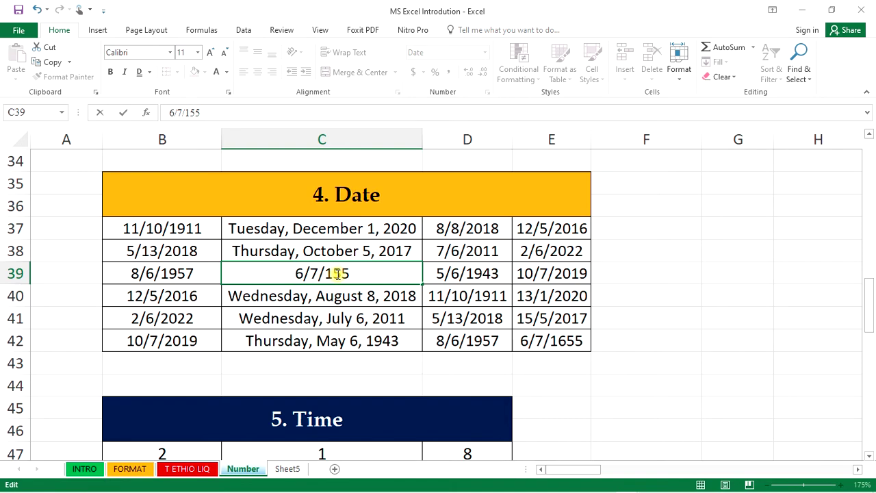
type("8")
left_click(354, 301)
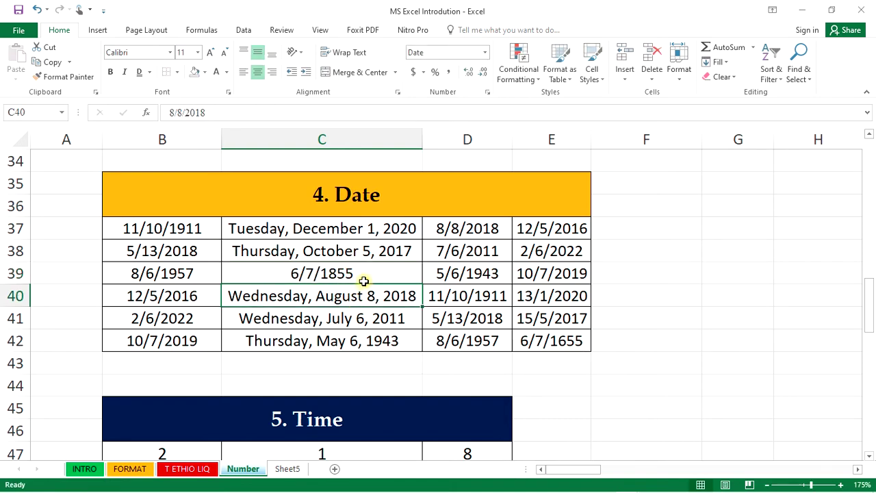
- Set the date in C39 to 6/7/1955
left_click(340, 273)
double_click(338, 273)
key("BackSpace")
type("9")
left_click(361, 301)
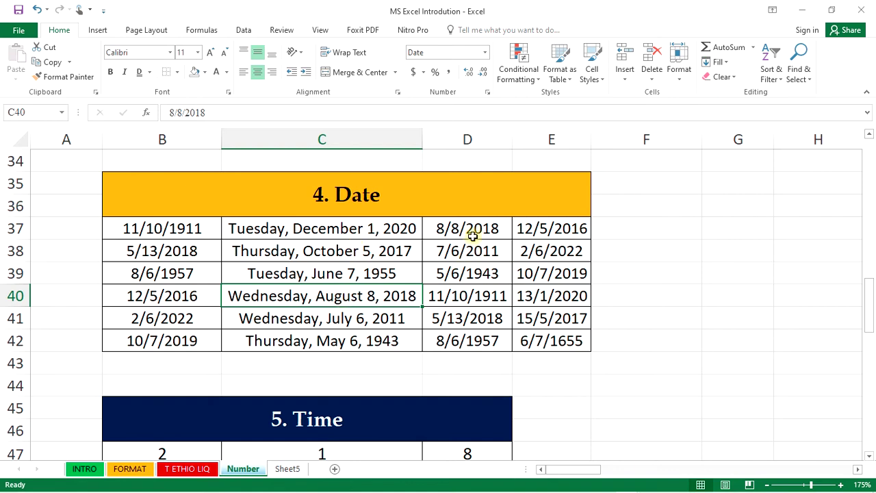
- Format D37:D42 as Date with the 14-Mar-12 type
left_click_drag(466, 226, 472, 339)
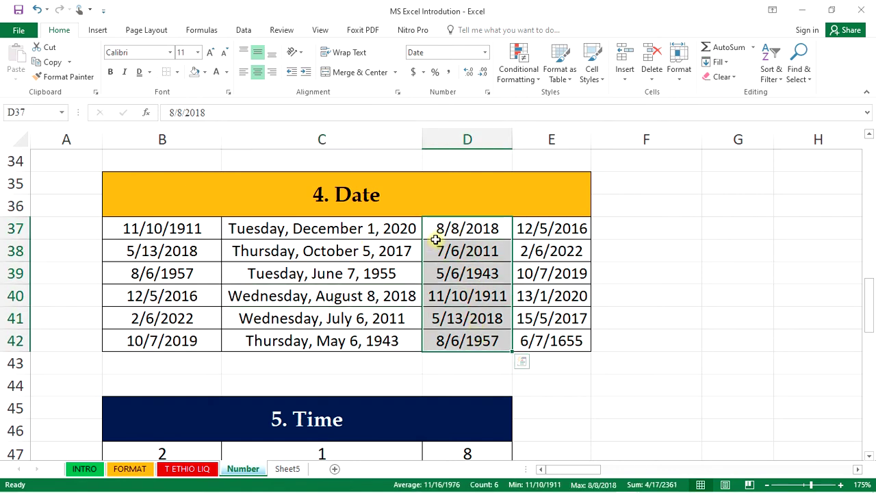
left_click(486, 91)
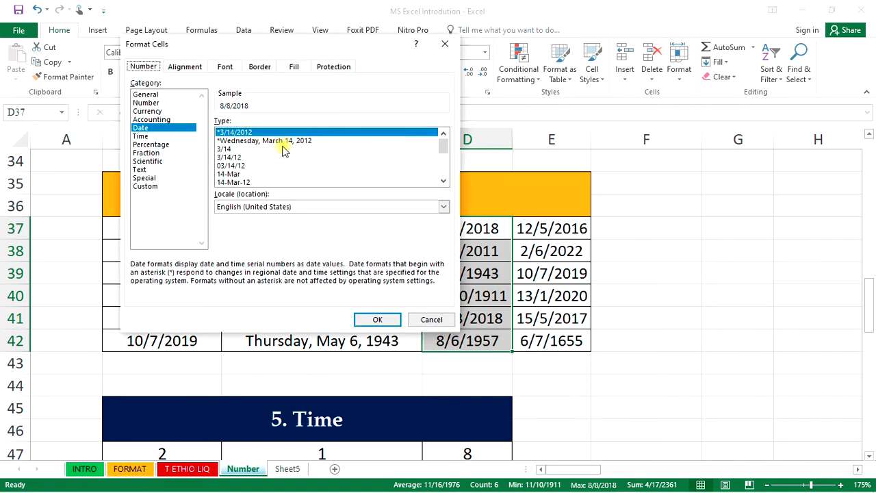
left_click(243, 167)
scroll(243, 167, "down", 1)
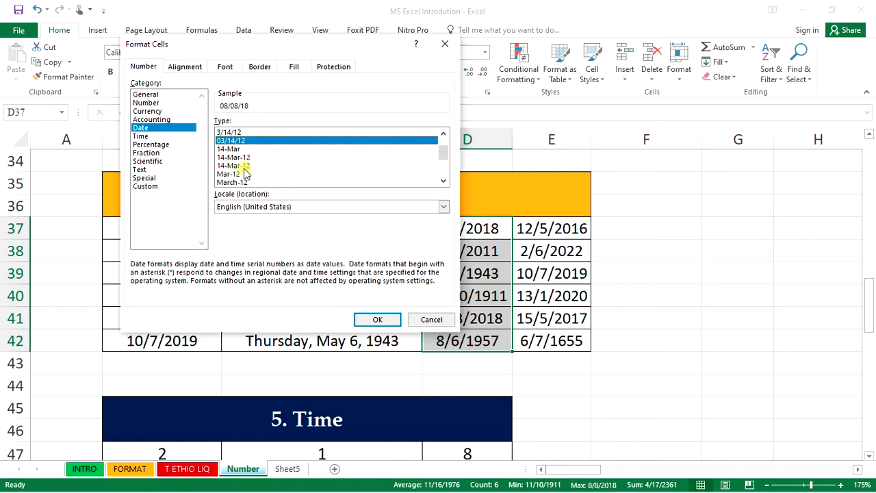
left_click(273, 174)
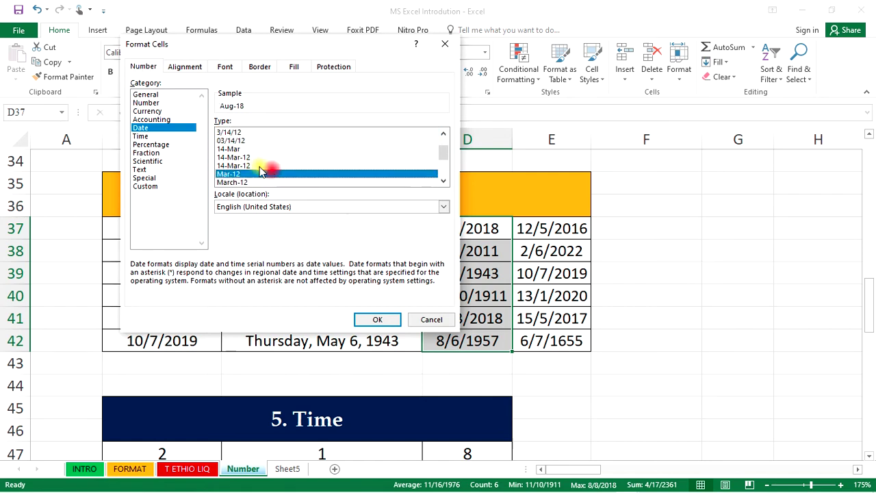
left_click(245, 157)
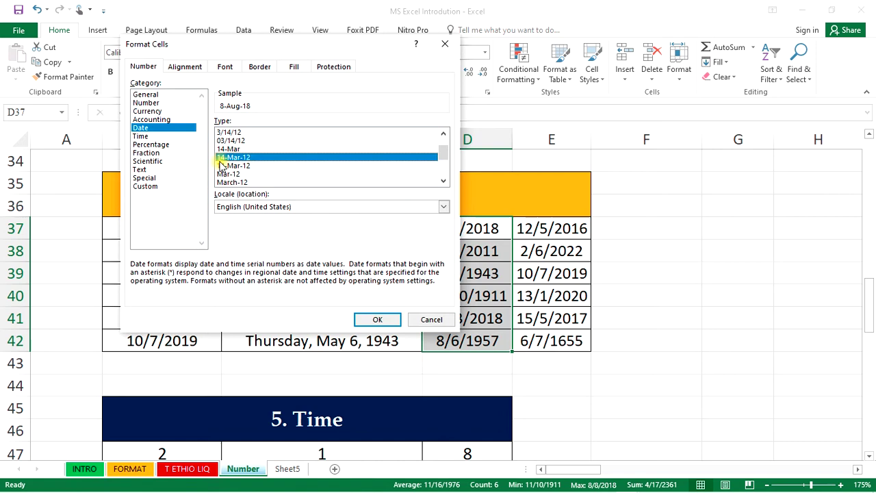
left_click(365, 320)
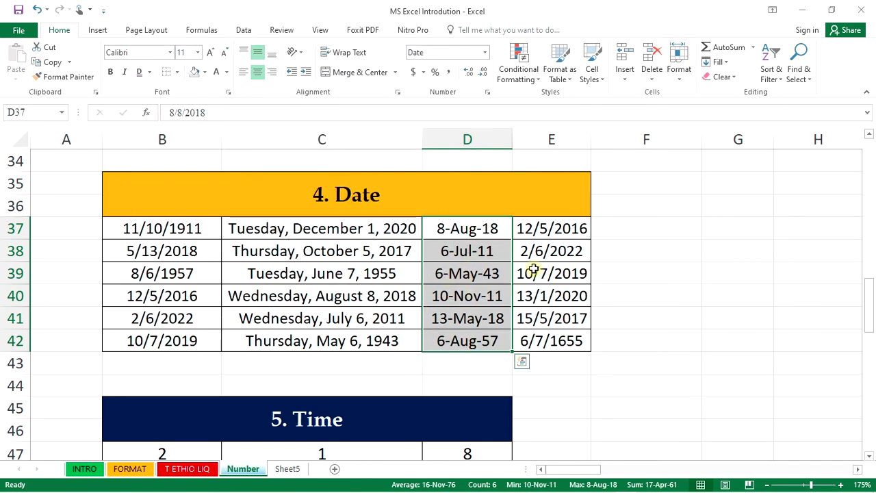
- Format E37:E42 as Date with the 3/14/12 13:30 type
left_click_drag(548, 227, 539, 337)
left_click(486, 93)
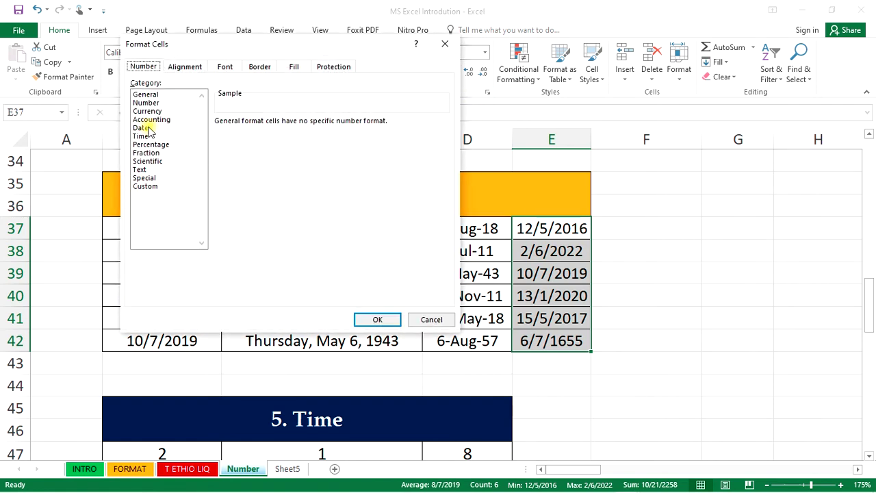
left_click(143, 128)
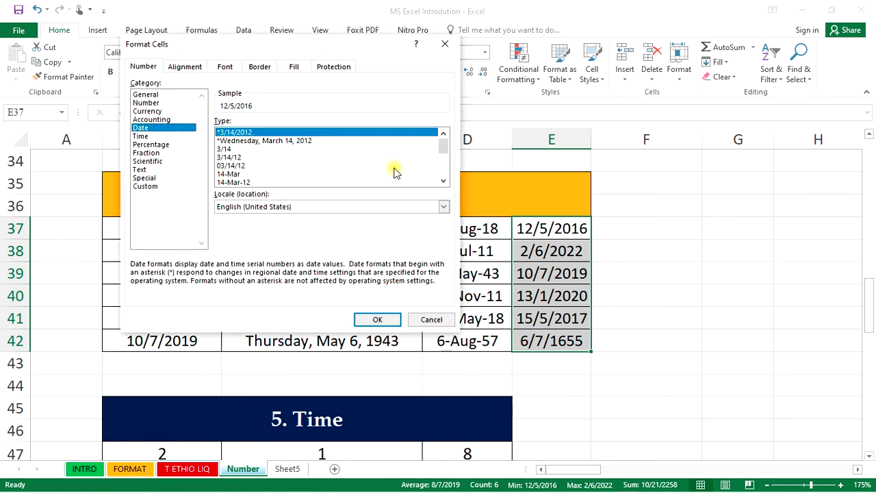
left_click(260, 158)
scroll(264, 165, "down", 3)
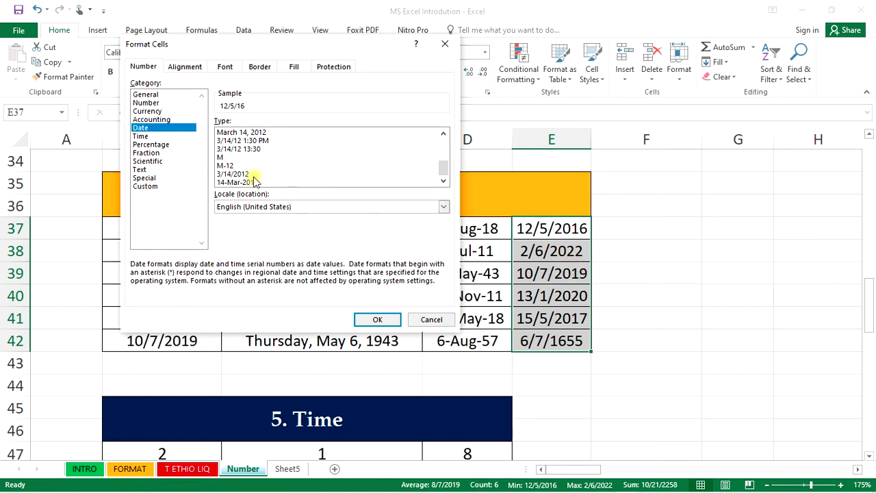
left_click(255, 150)
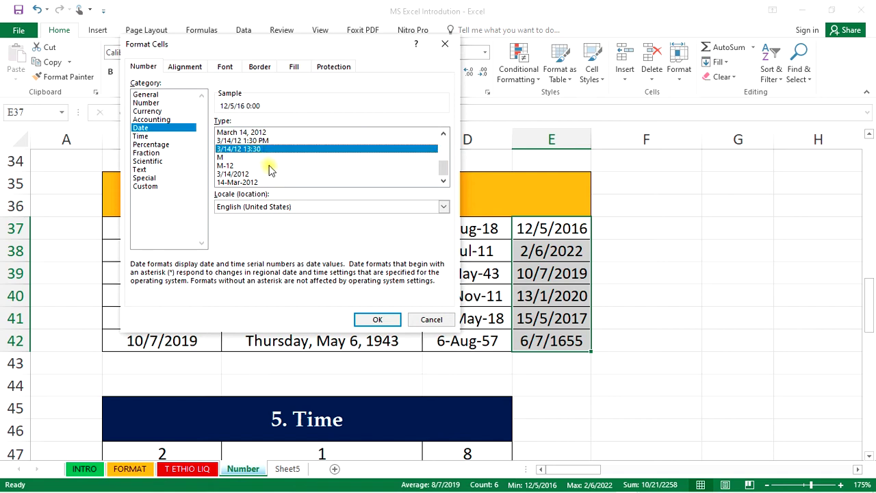
scroll(269, 170, "up", 1)
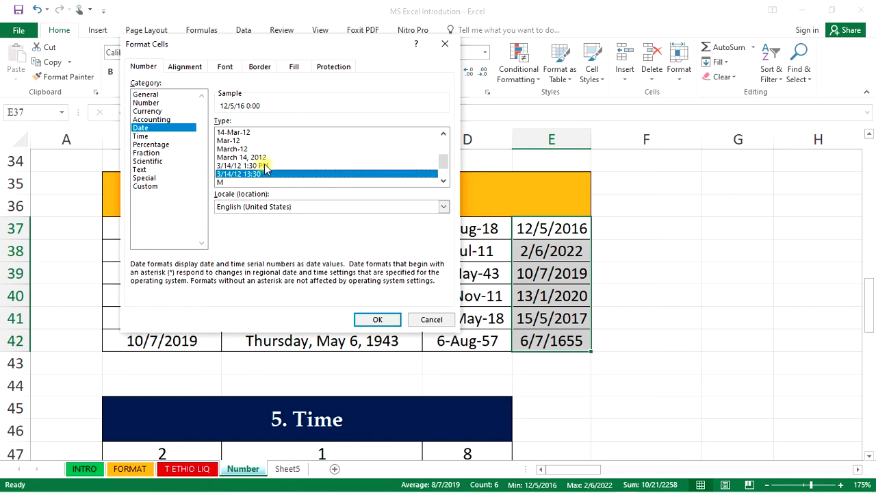
left_click(263, 166)
left_click(277, 175)
left_click(370, 319)
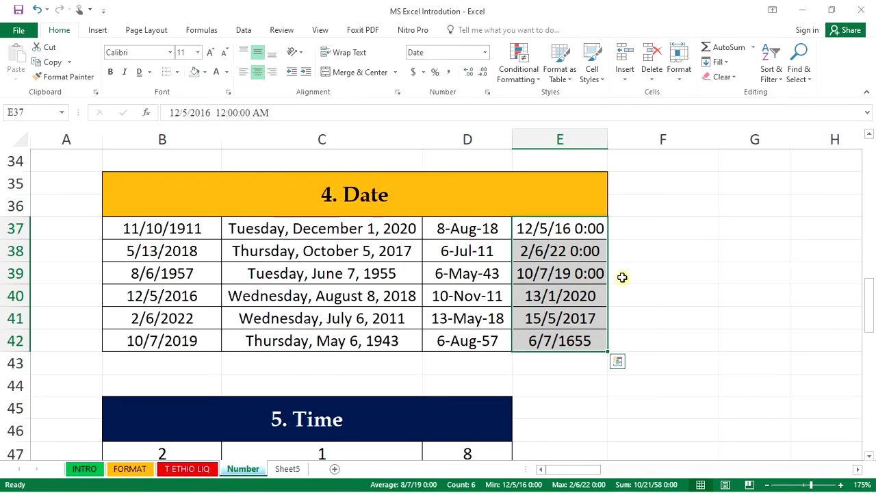
- Change the time part of E37 to 5:00:00 AM and autofit the width of column E
left_click(596, 228)
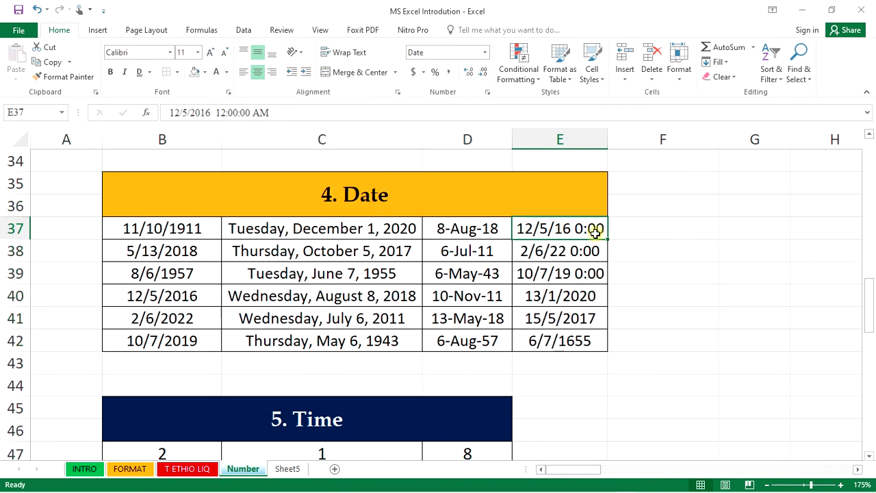
double_click(595, 229)
left_click(572, 230)
key("BackSpace")
key("BackSpace")
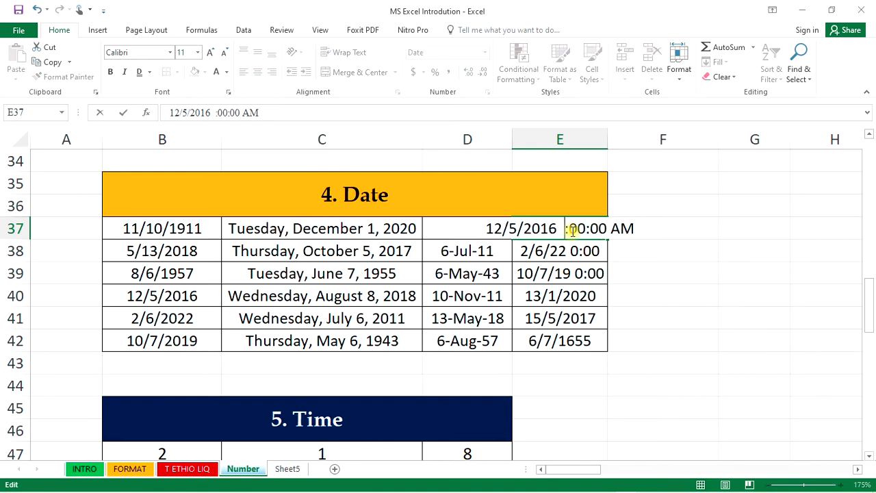
type("5")
left_click(678, 243)
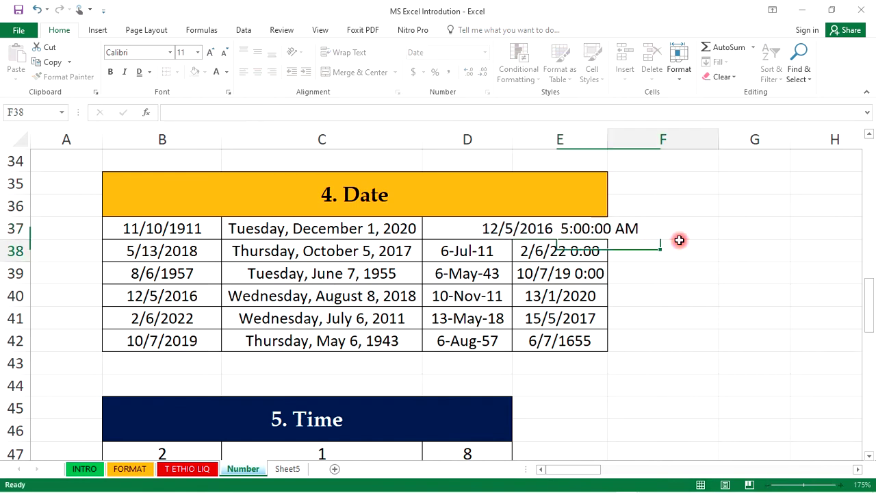
double_click(610, 141)
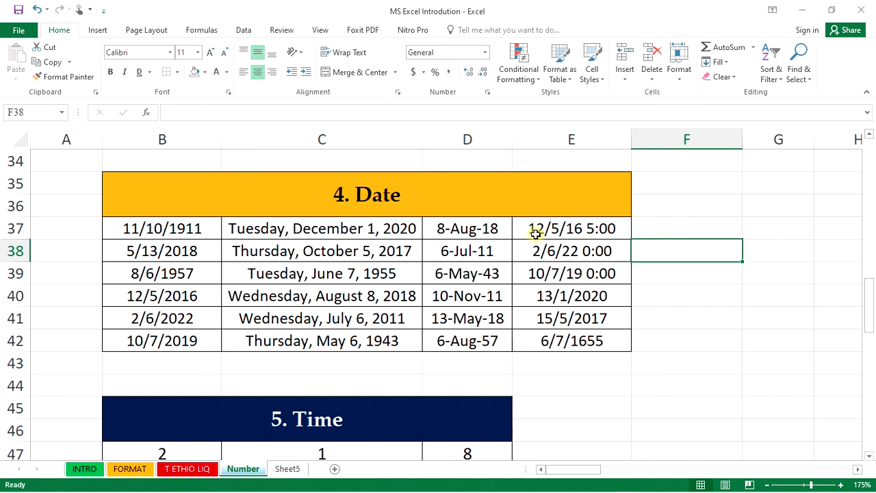
left_click(606, 226)
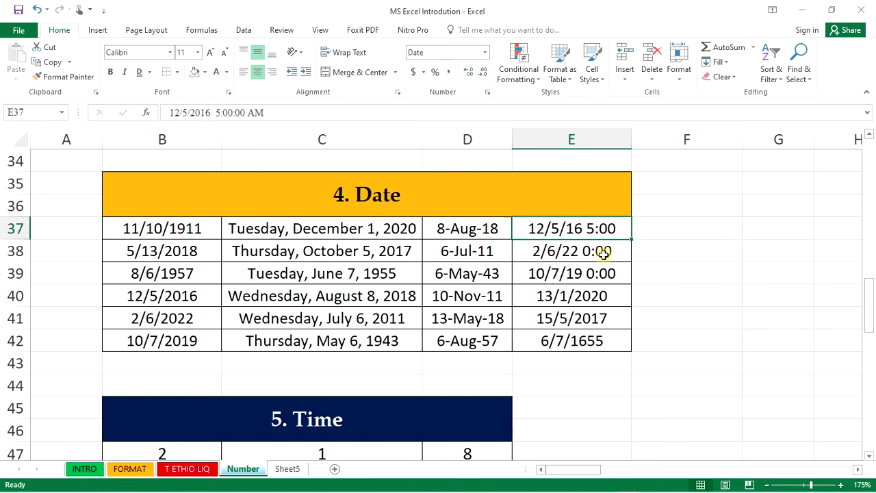
double_click(602, 250)
key("End")
key("Tab")
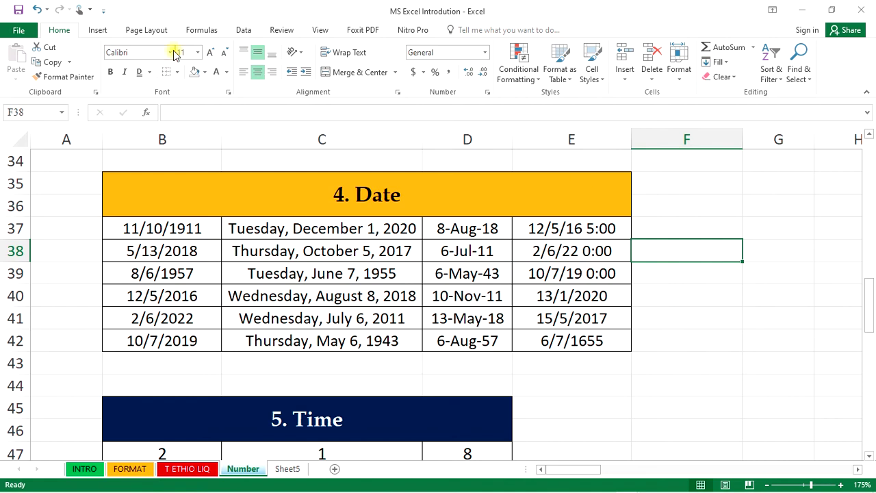
left_click(585, 271)
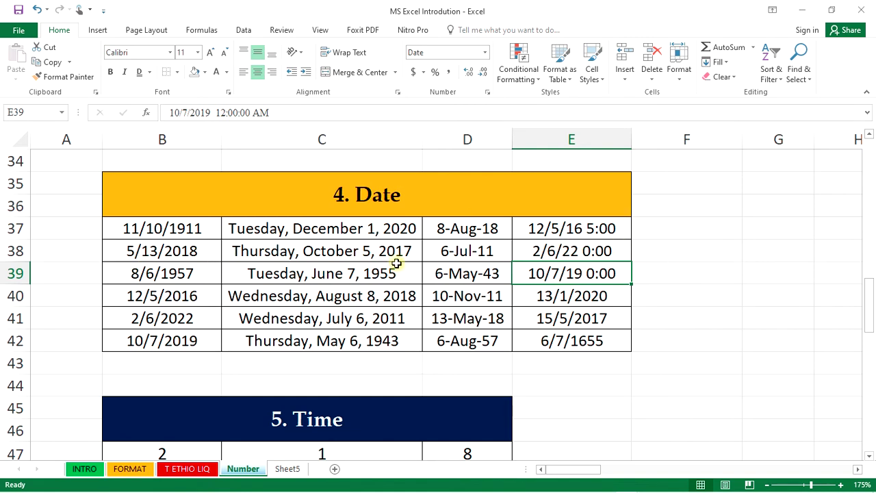
left_click(660, 244)
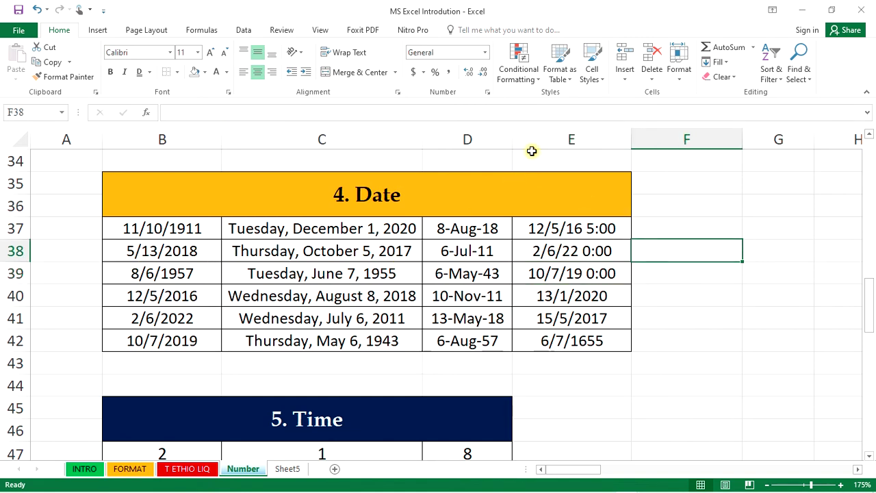
left_click(487, 92)
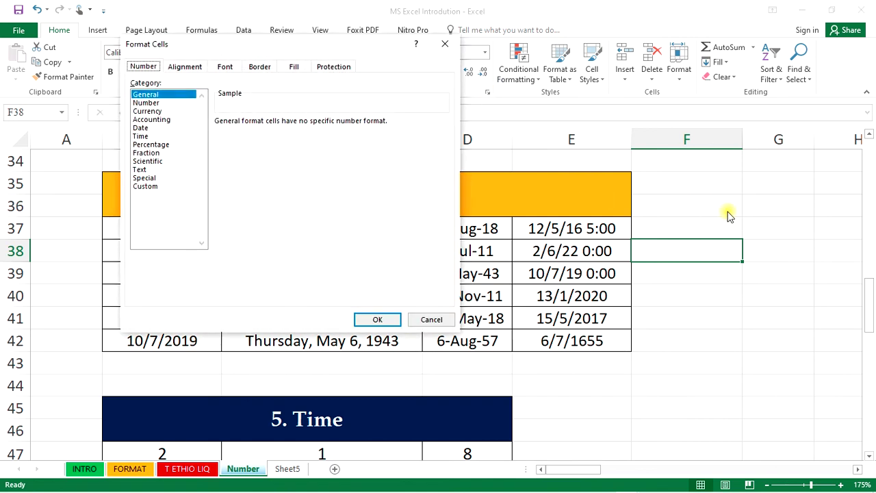
left_click(445, 43)
- Format B47:B49 in the Time table as Time with the 13:30:55 type
scroll(681, 238, "down", 3)
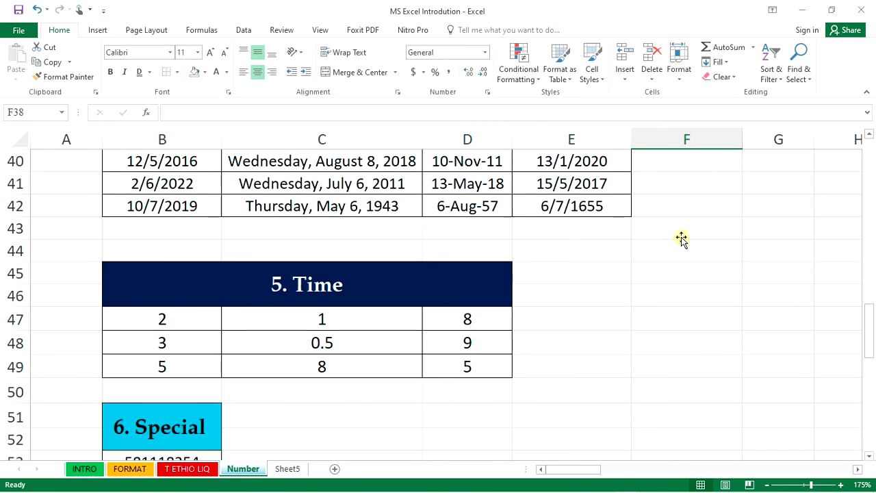
left_click(336, 253)
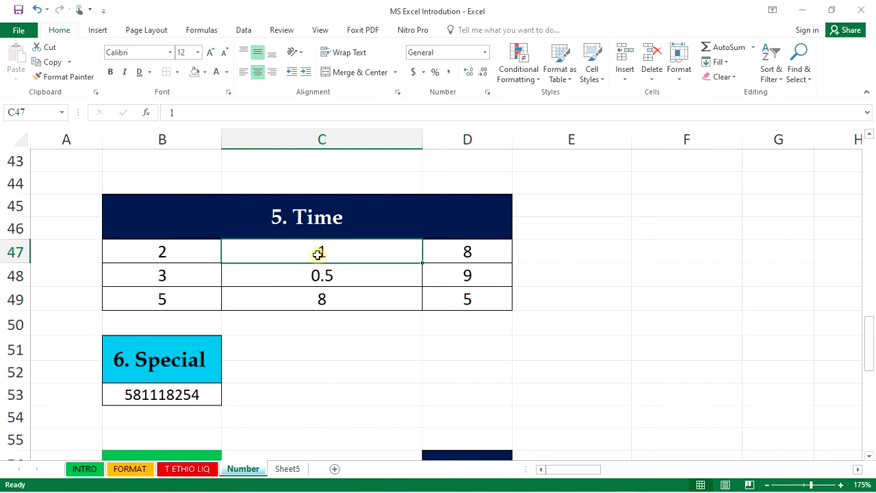
left_click_drag(185, 256, 181, 293)
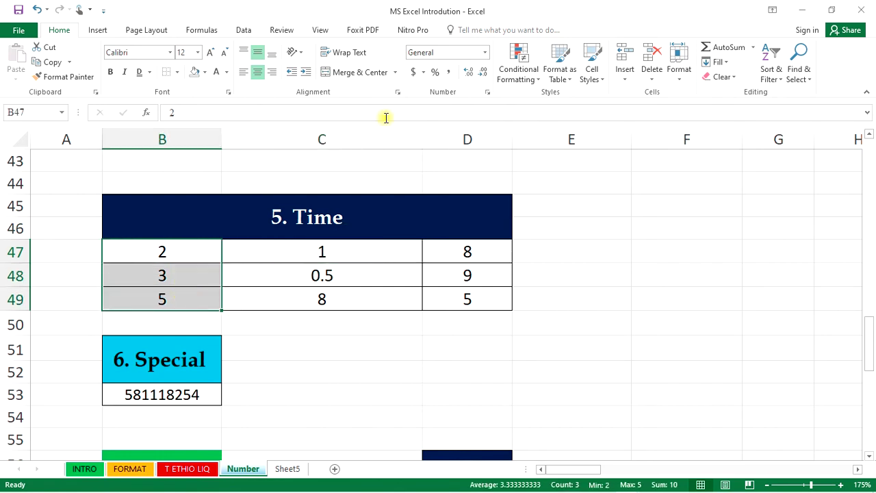
left_click(487, 93)
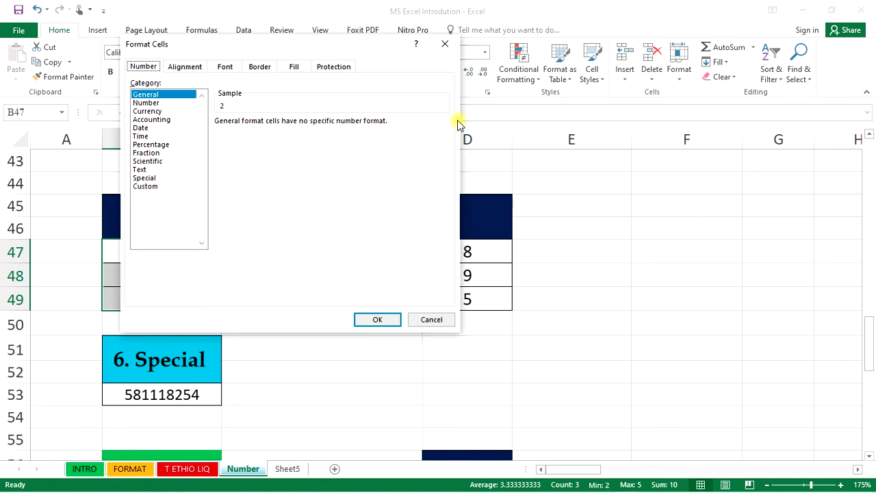
left_click(141, 136)
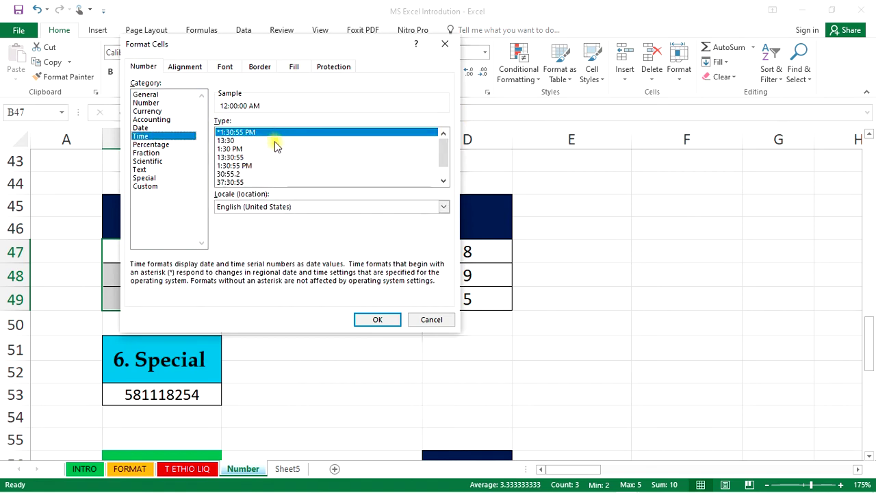
left_click(233, 158)
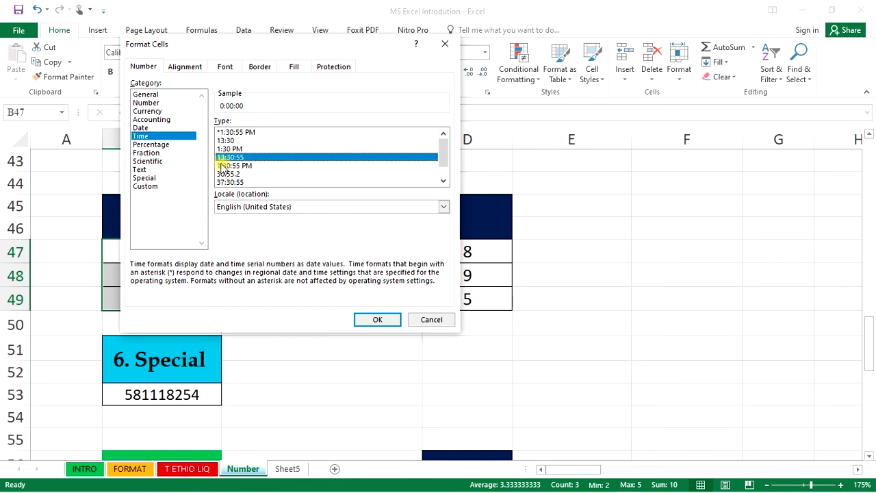
left_click(373, 319)
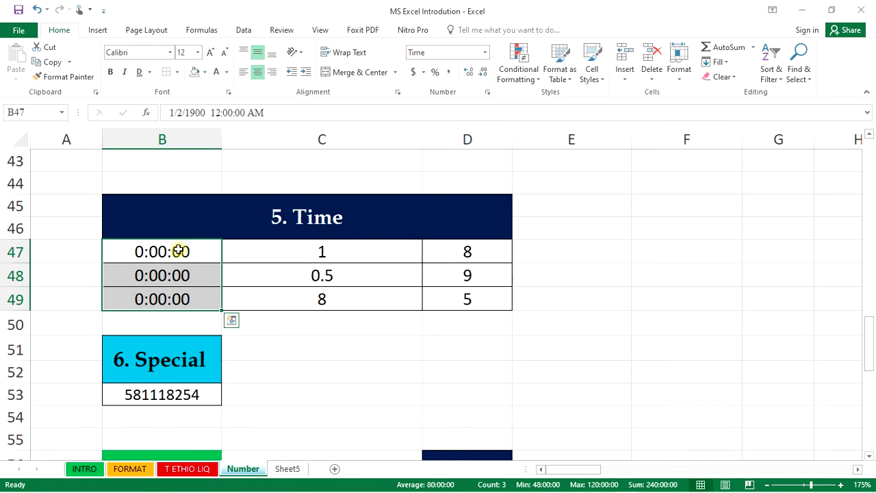
- Try entering 25 in B47 as a time and inspect the cell's stored value
left_click(178, 251)
double_click(142, 250)
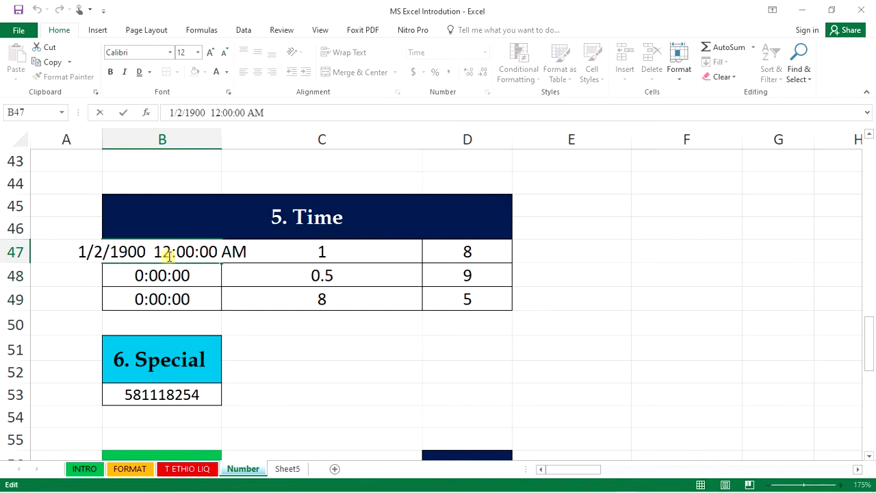
key("Tab")
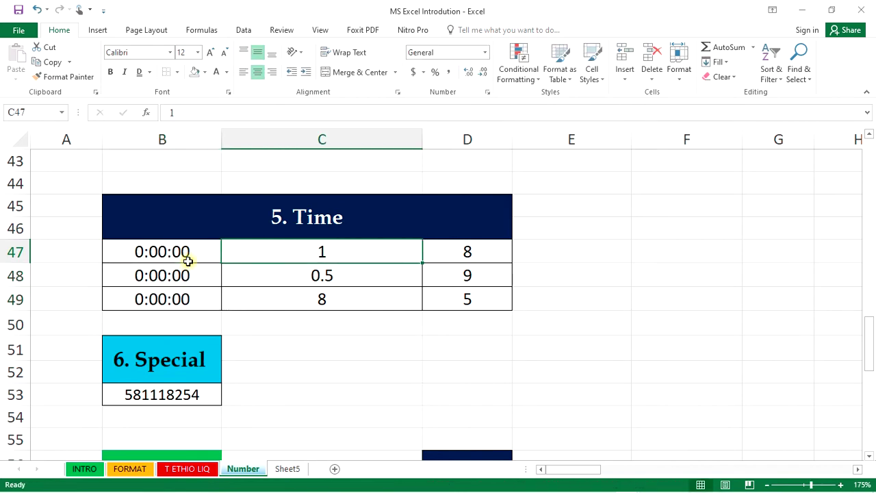
left_click(189, 255)
type("25")
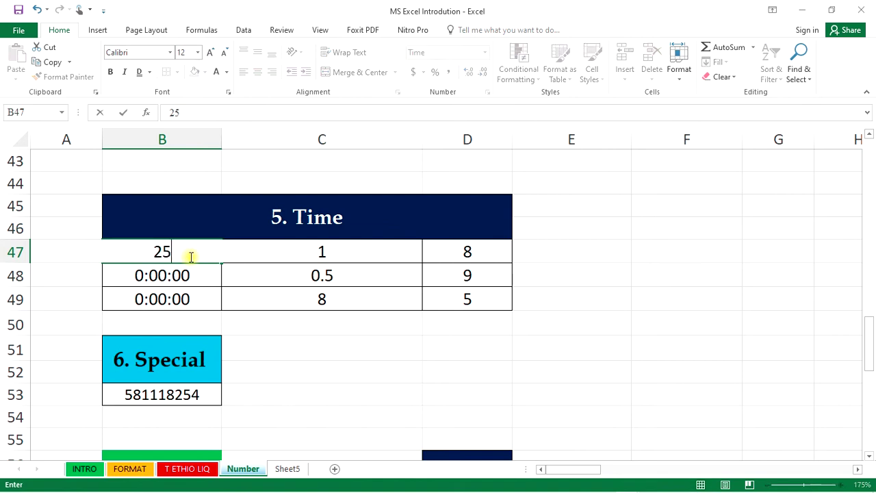
key("Tab")
left_click(189, 256)
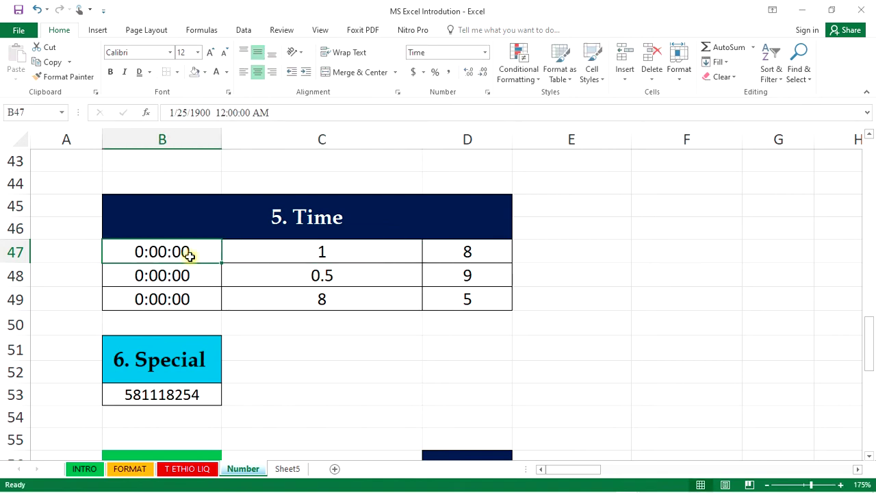
left_click(228, 113)
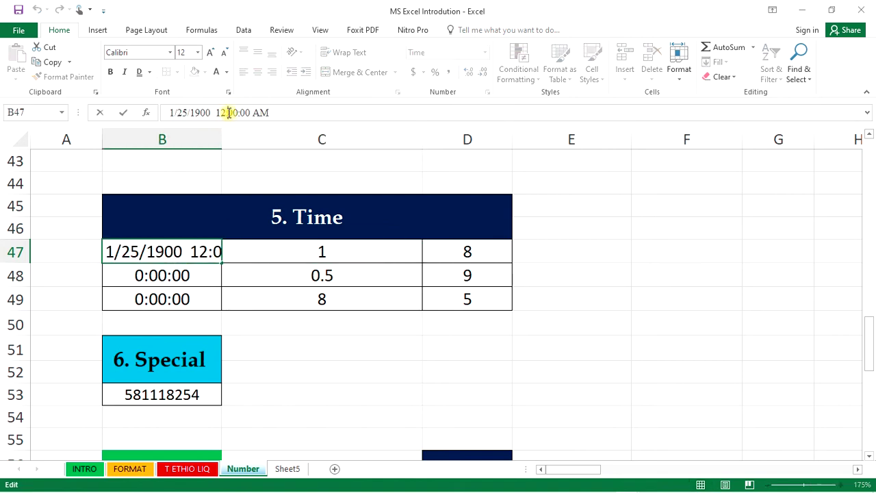
left_click(195, 278)
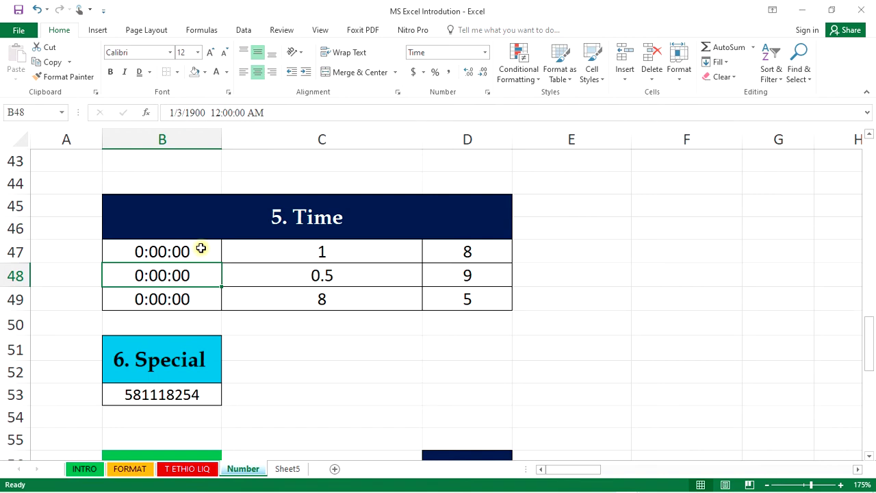
- Set the time in B47 to 5:25:21
left_click(200, 248)
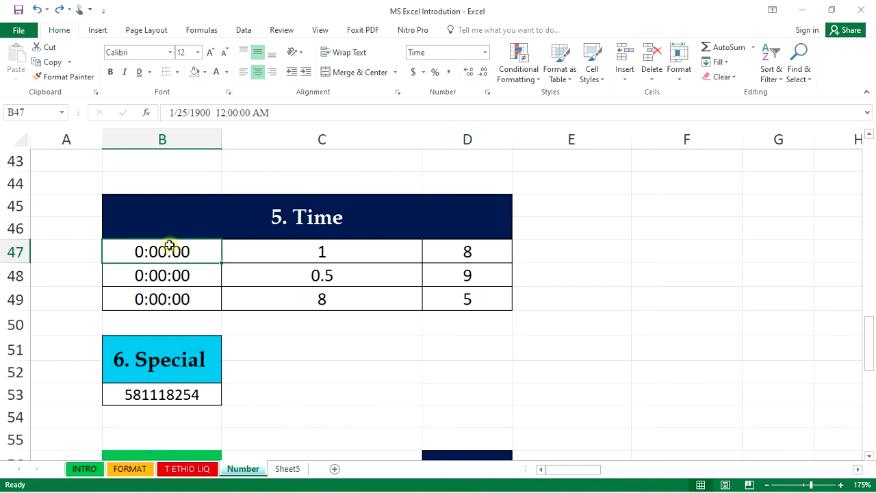
type("5")
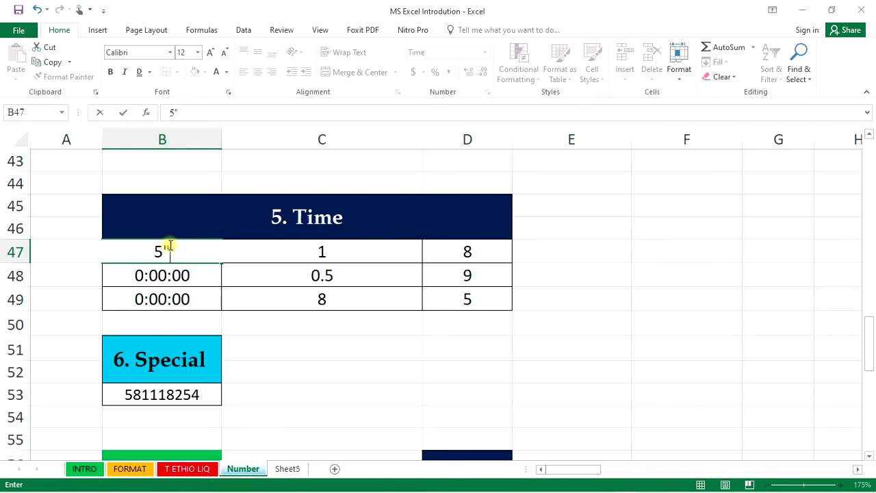
type(":25:21")
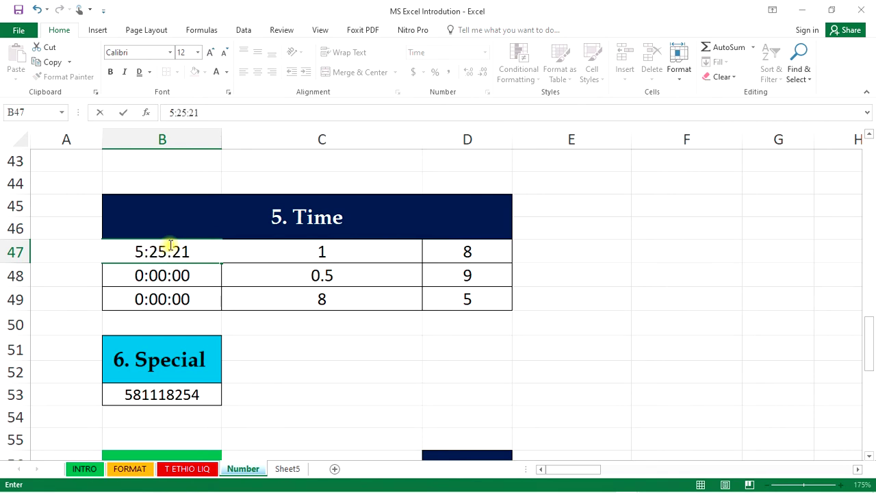
left_click(197, 280)
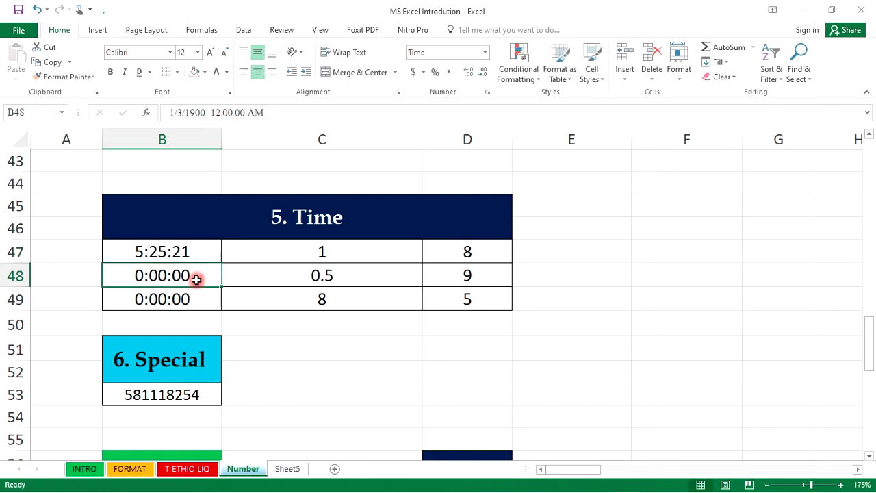
left_click(177, 249)
left_click(190, 274)
left_click(194, 254)
- Format C47:C49 in the Time table as Time with the 1:30:55 PM type
left_click_drag(362, 245, 358, 292)
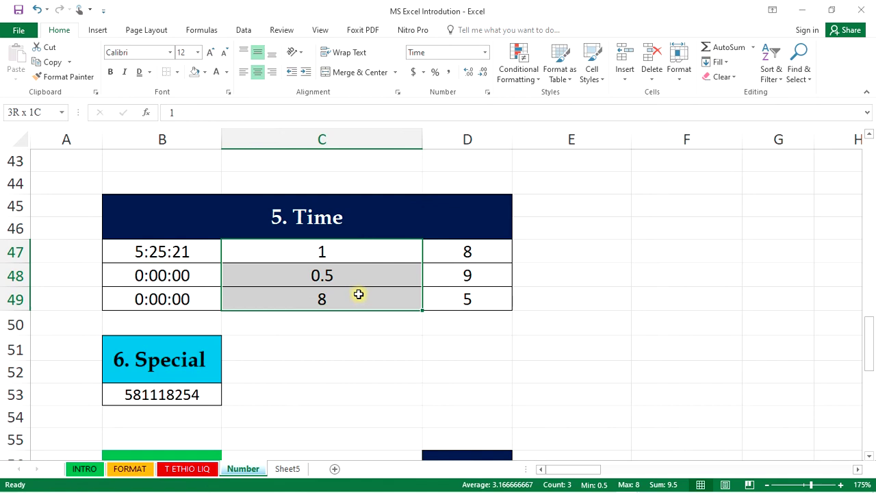
left_click(488, 92)
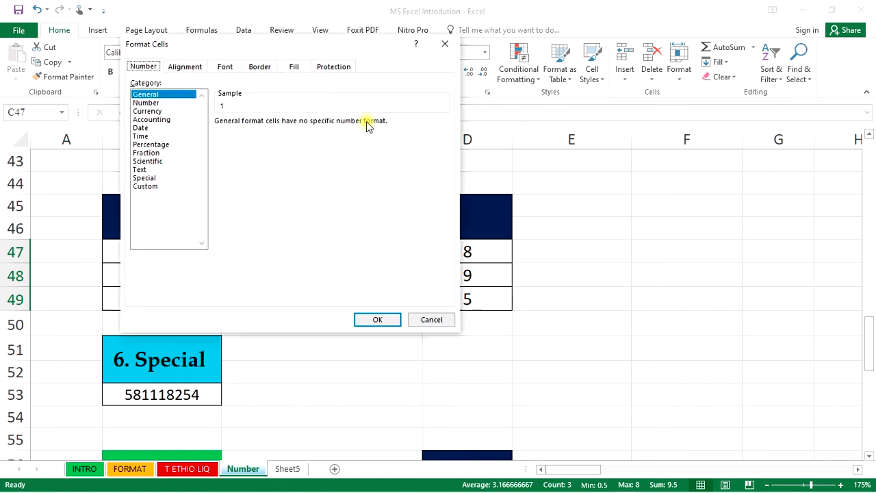
left_click(142, 136)
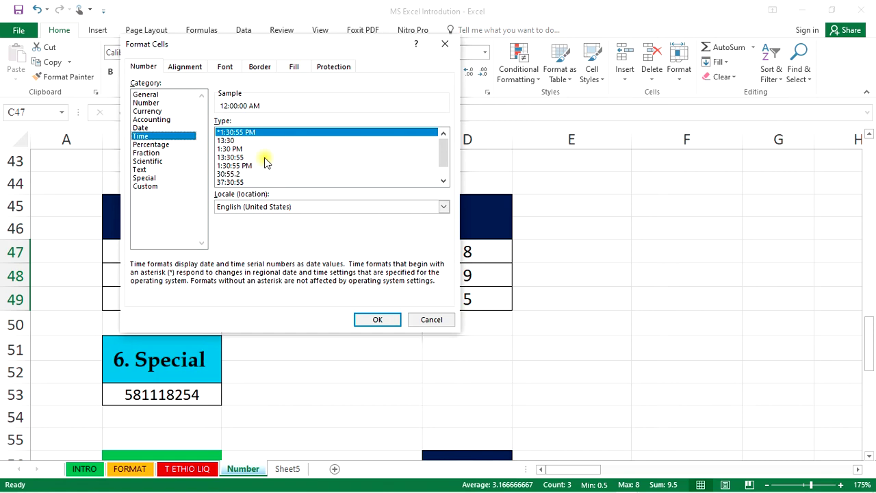
left_click(247, 167)
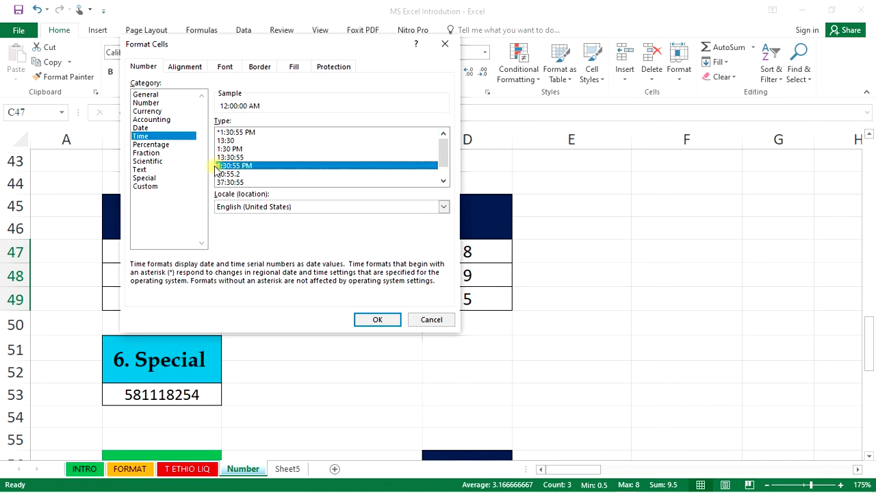
scroll(303, 170, "down", 1)
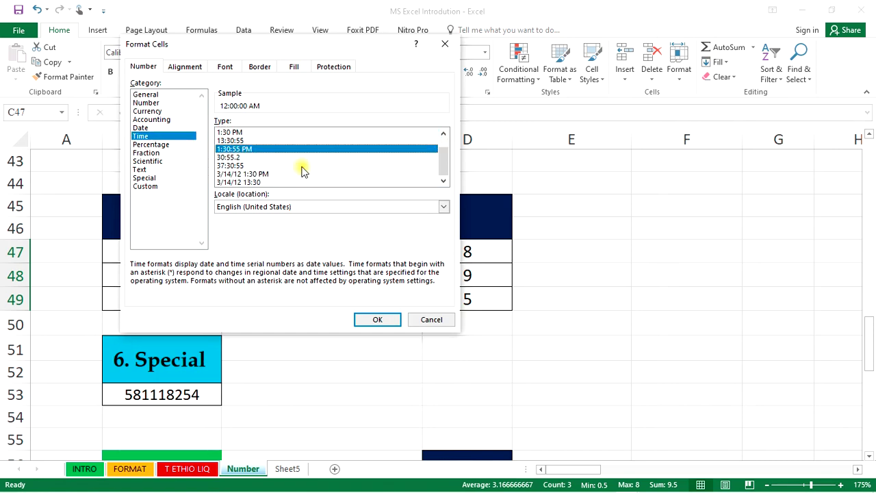
left_click(370, 319)
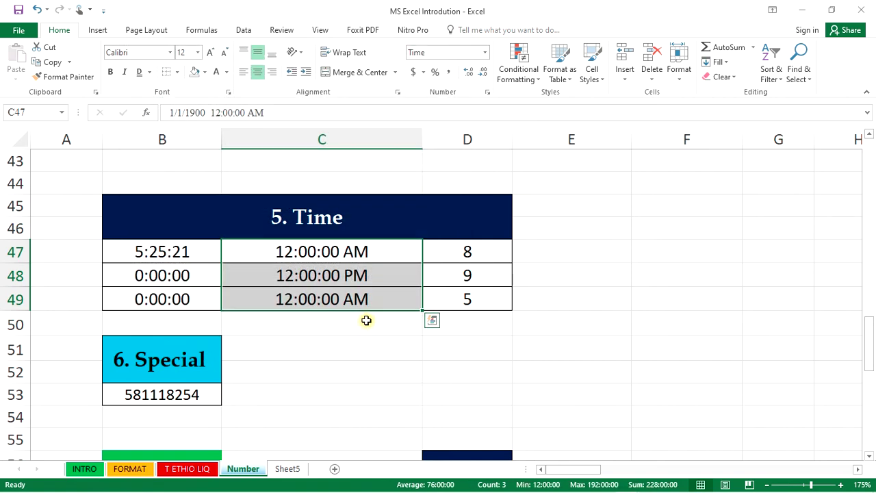
left_click(373, 252)
- Format D47:D49 in the Time table as Time with the 3/14/12 13:30 type
left_click_drag(466, 252, 463, 298)
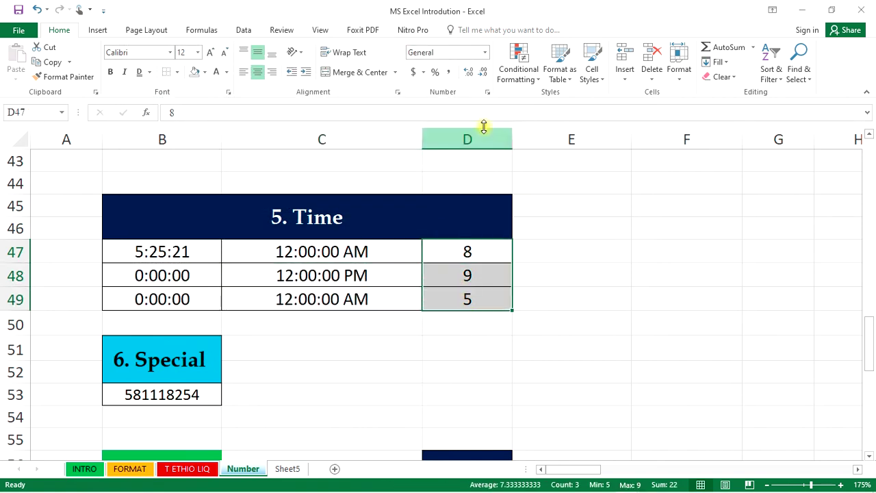
left_click(487, 92)
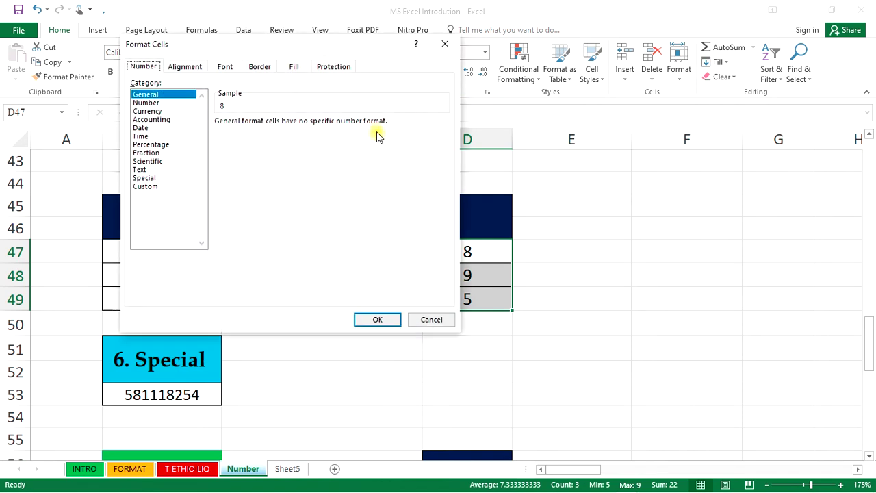
left_click(145, 136)
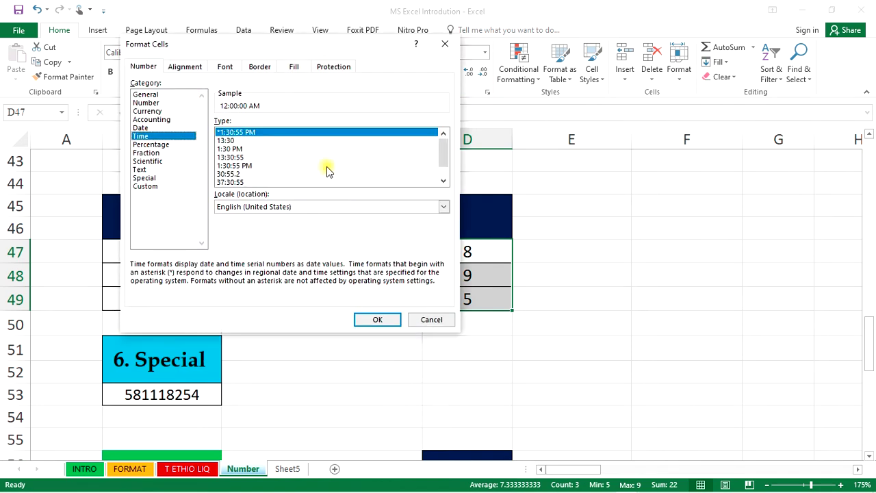
left_click(265, 166)
scroll(261, 165, "down", 1)
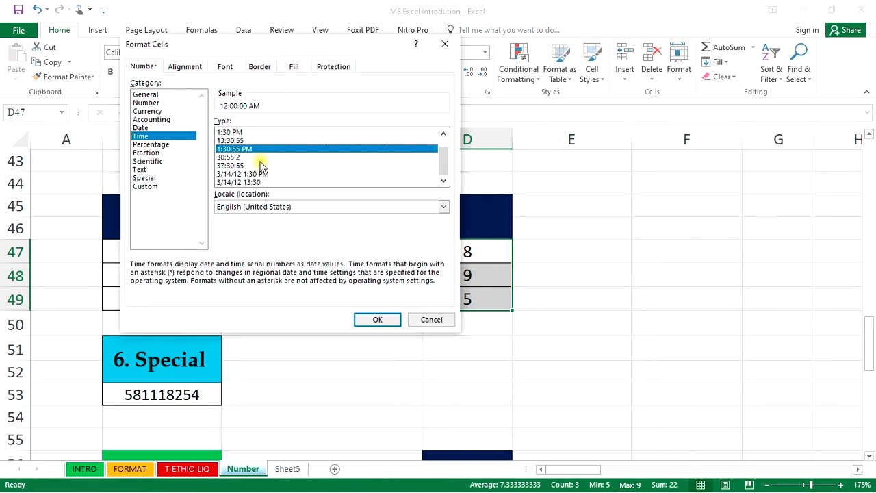
left_click(241, 182)
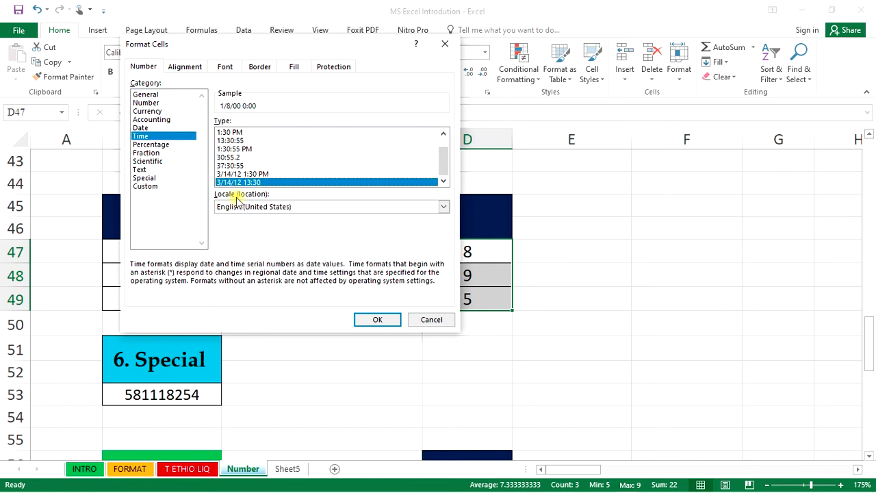
left_click(381, 319)
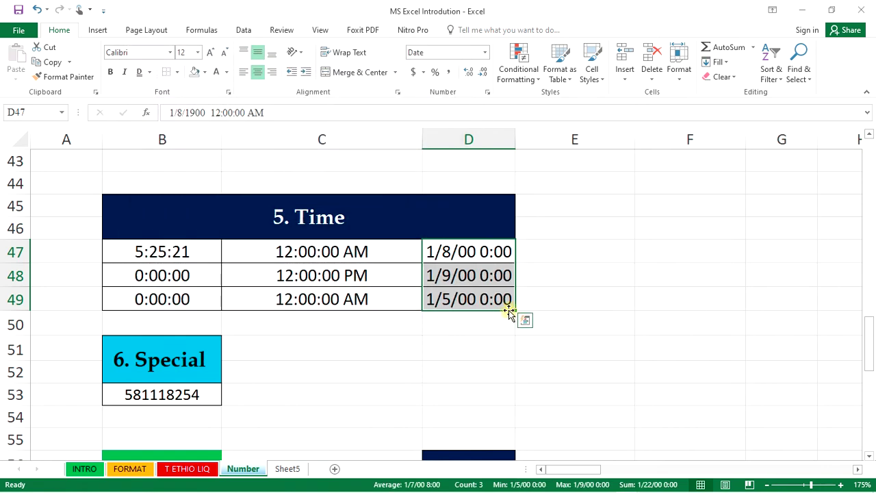
left_click(497, 254)
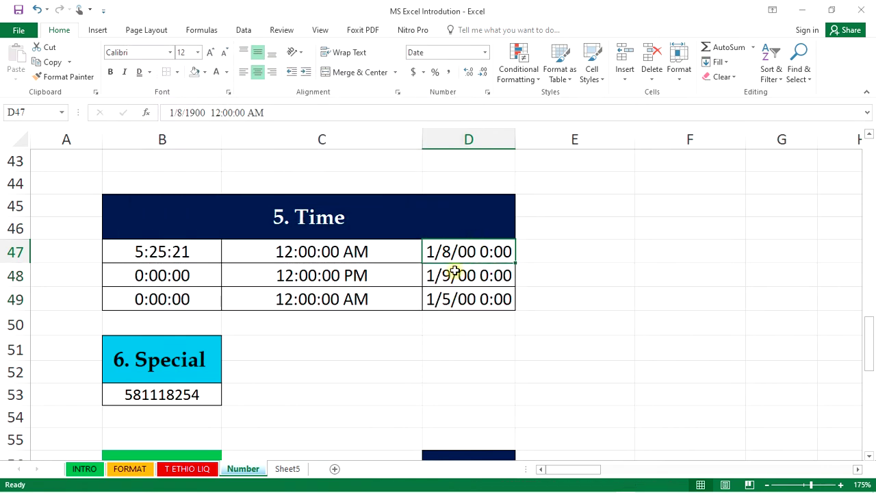
- Look through the Time, Percentage, Fraction and Special number categories for D47 without applying any of them
scroll(455, 266, "down", 1)
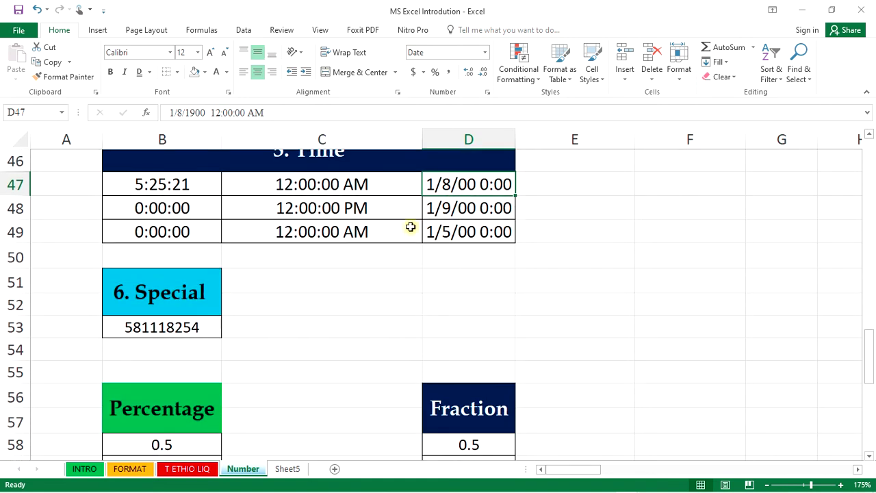
scroll(411, 226, "up", 1)
left_click(487, 92)
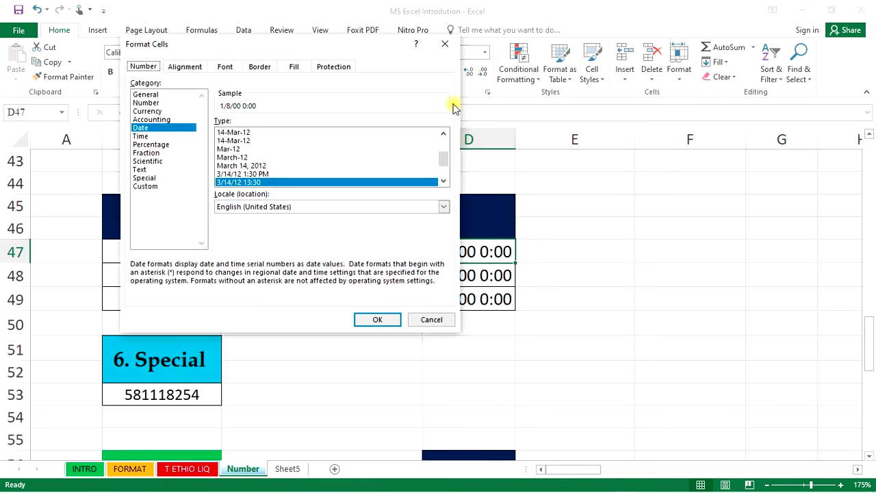
left_click(141, 136)
left_click(151, 145)
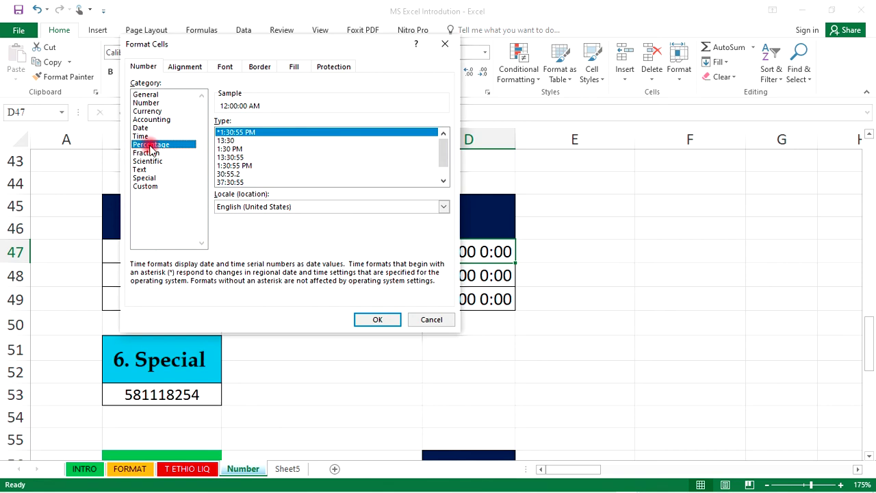
left_click(145, 153)
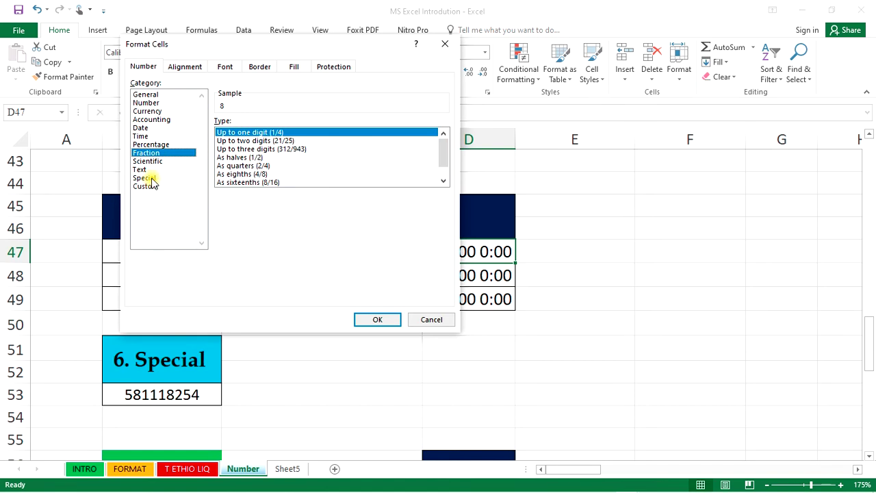
left_click(146, 178)
left_click_drag(276, 47, 537, 52)
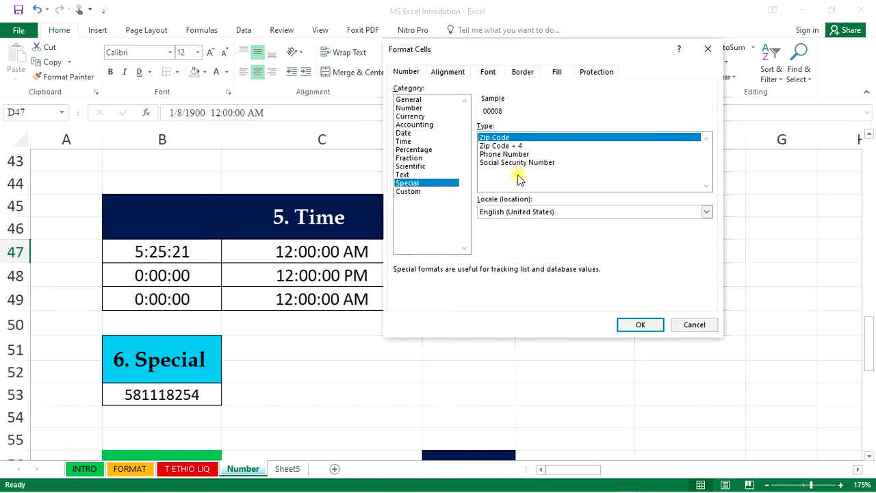
left_click(707, 49)
left_click(378, 240)
- Format B53 in the Special table with the Special category's Phone Number type
scroll(352, 240, "down", 1)
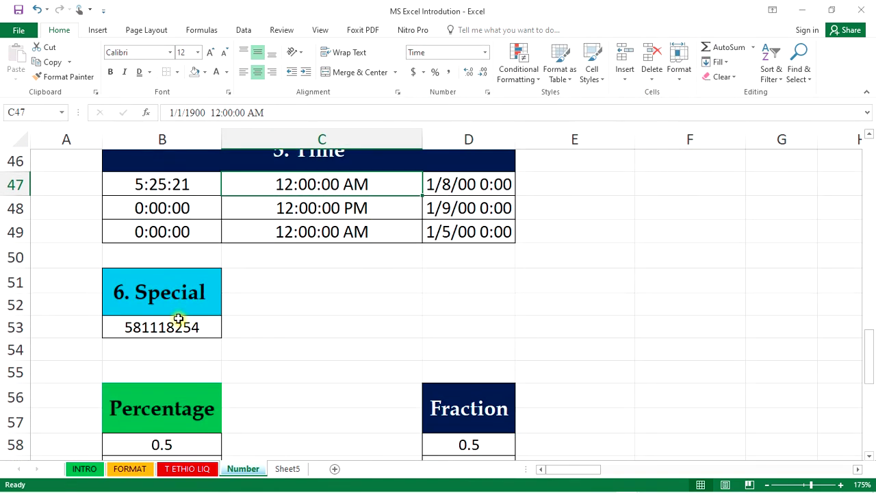
left_click(174, 330)
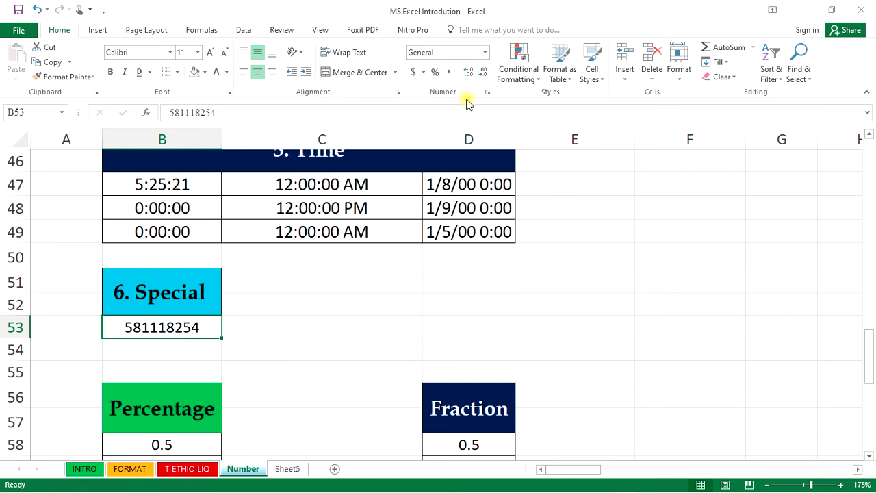
left_click(488, 93)
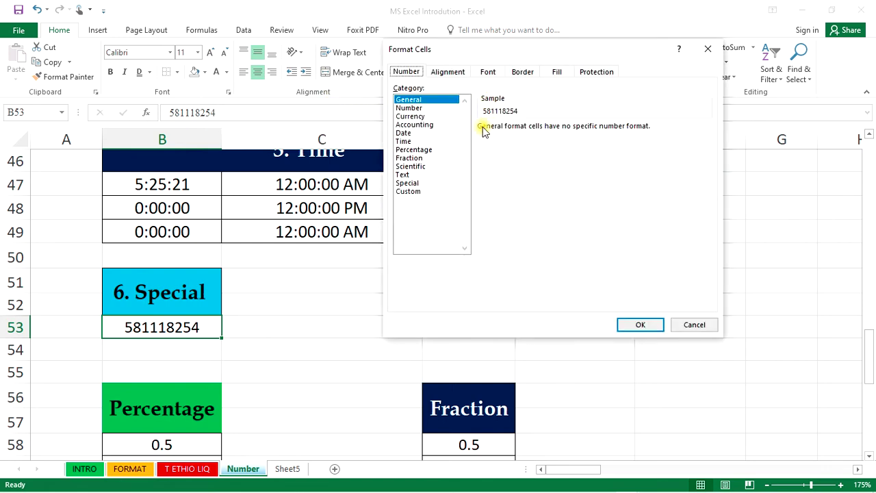
left_click(408, 183)
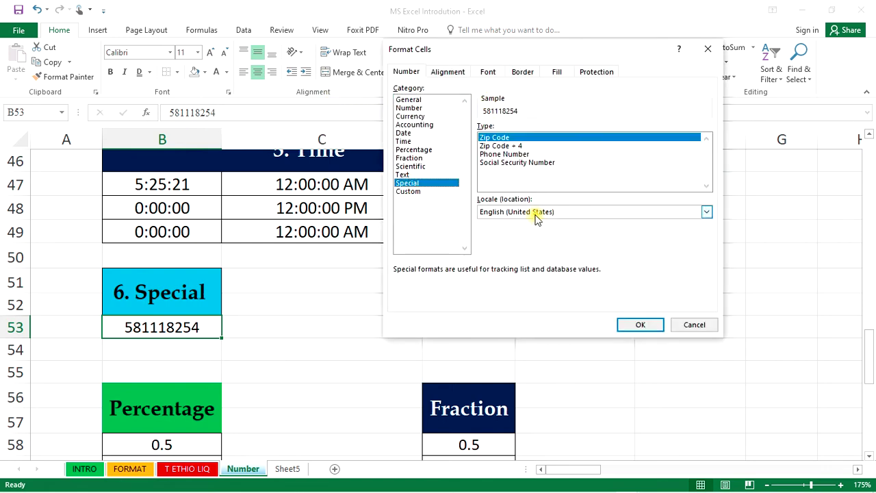
left_click(525, 155)
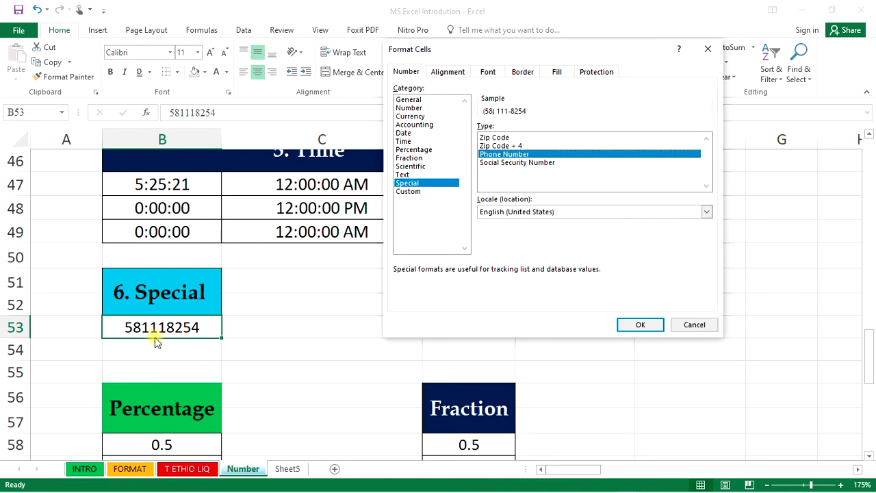
left_click(641, 326)
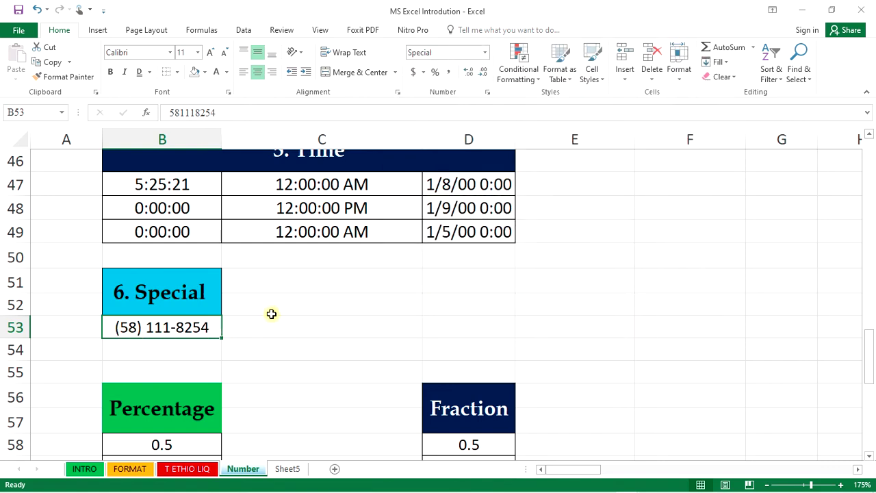
- Apply the Percent style to B58:B59 in the Percentage table and check both cells
scroll(271, 313, "down", 2)
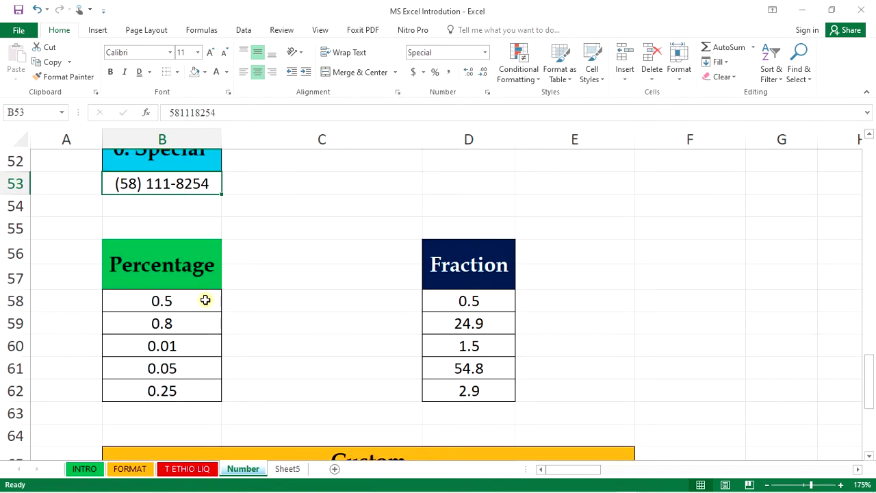
left_click_drag(197, 300, 191, 397)
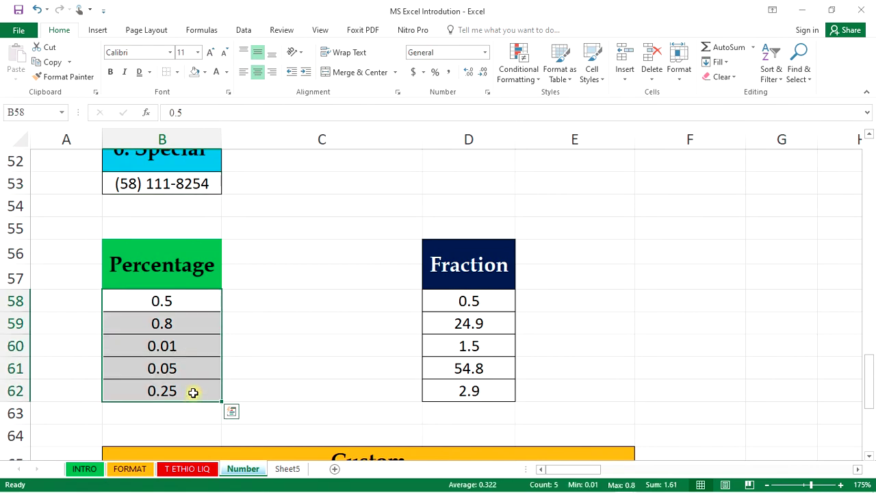
left_click_drag(183, 305, 178, 387)
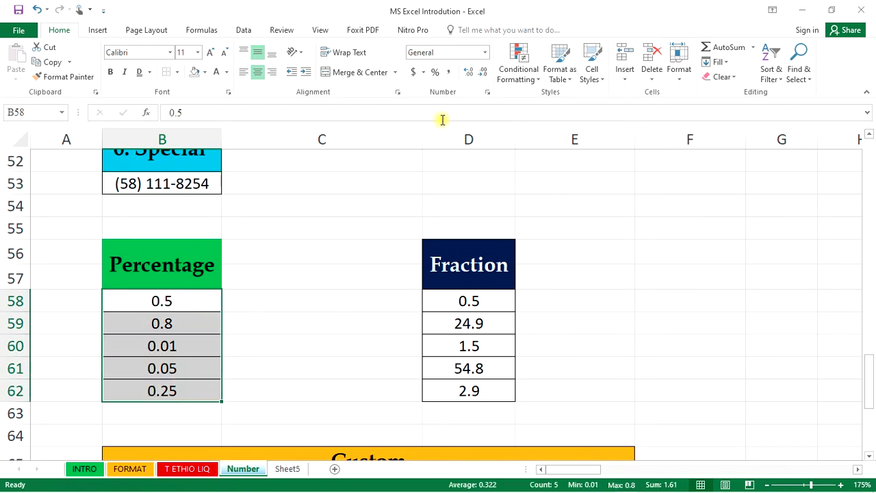
left_click_drag(171, 301, 170, 323)
left_click(436, 71)
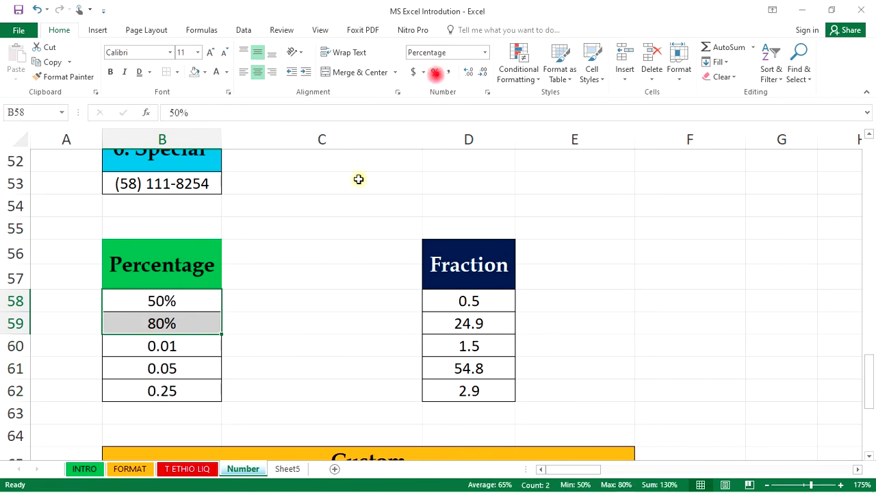
left_click(200, 299)
left_click(182, 329)
- Format B60 in the Percentage table as Percentage with 2 decimal places
scroll(283, 297, "down", 2)
scroll(284, 297, "up", 1)
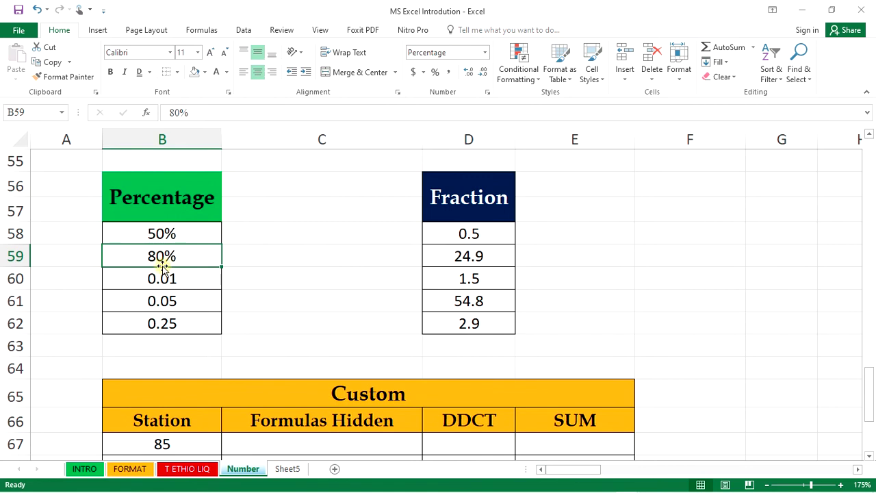
left_click(177, 282)
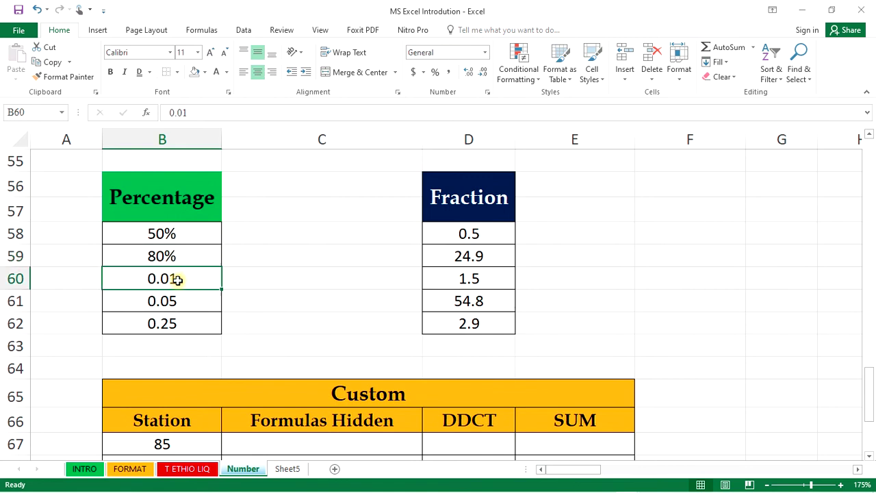
left_click(487, 92)
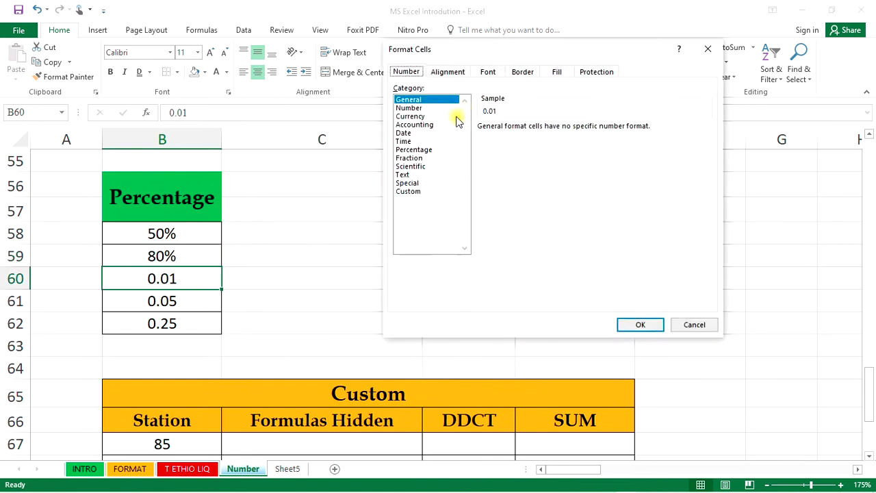
left_click(416, 149)
left_click(564, 131)
left_click(565, 125)
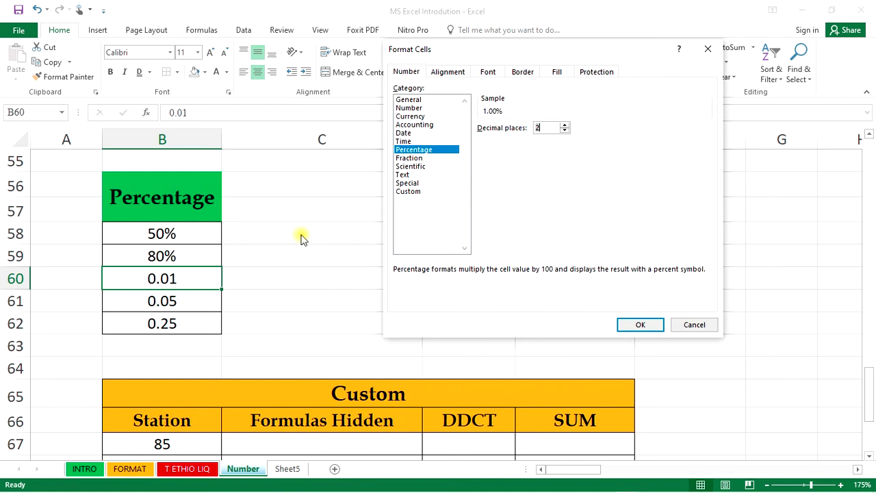
left_click(644, 323)
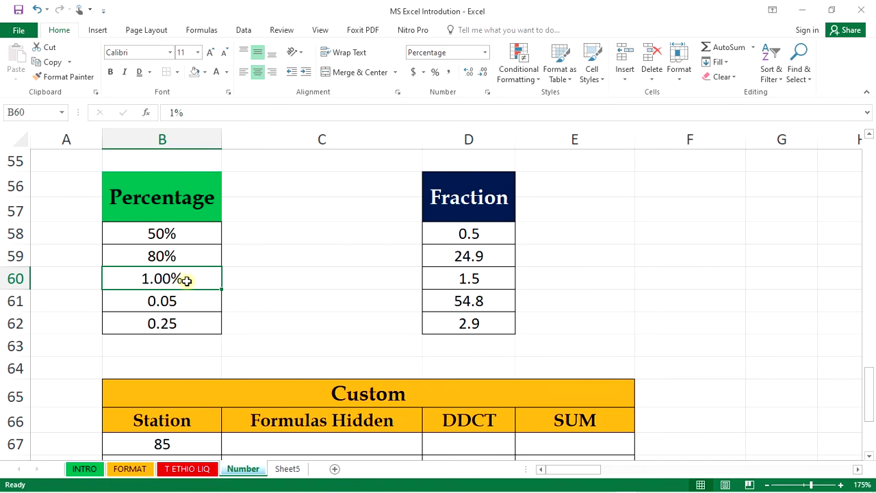
- Apply the Percent style without decimals to B60 and to B61:B62, and select B58:B62
left_click(435, 71)
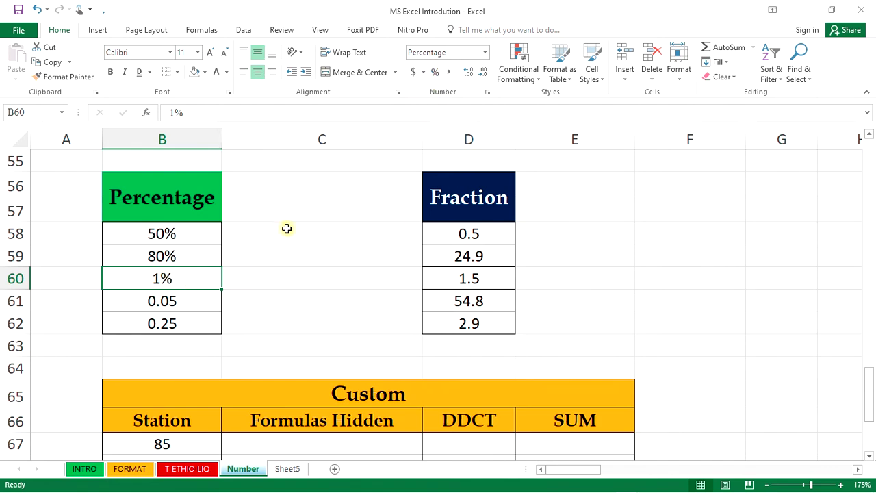
left_click_drag(182, 299, 182, 322)
left_click(434, 72)
left_click(268, 239)
left_click_drag(180, 228, 177, 318)
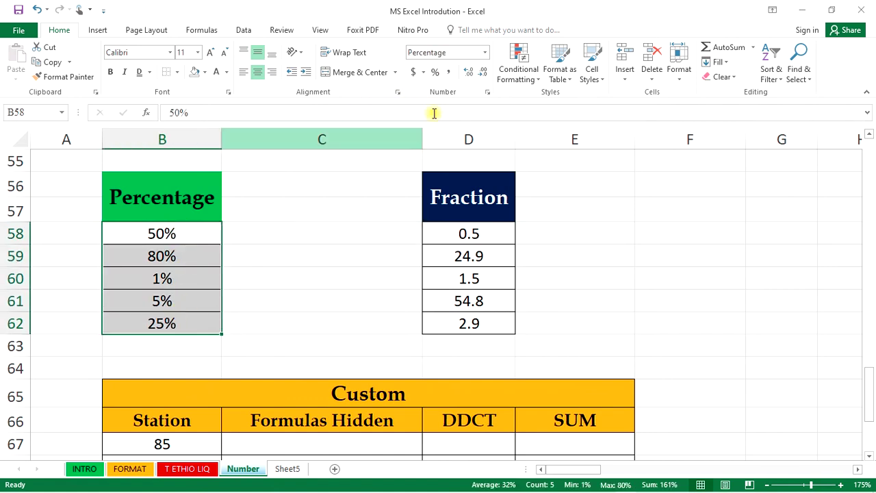
- Examine the currency symbols offered by the Accounting format for the Percentage table's values, leaving their format as it is
left_click(424, 73)
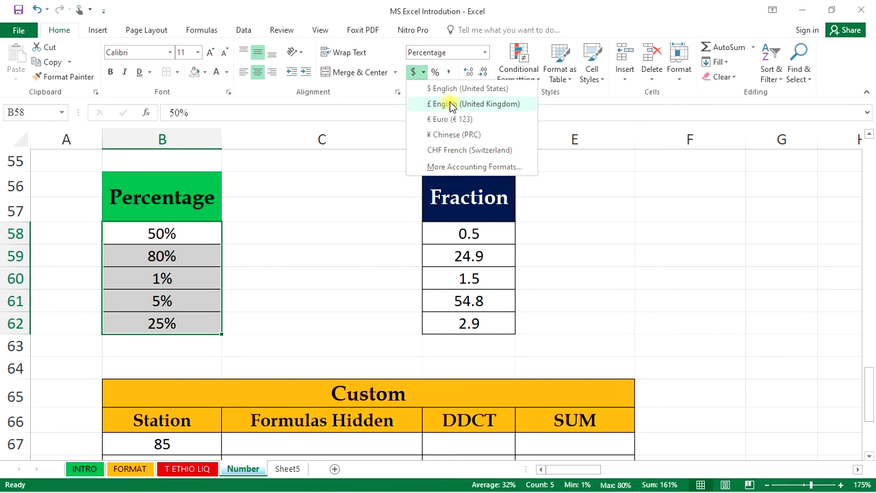
left_click(467, 168)
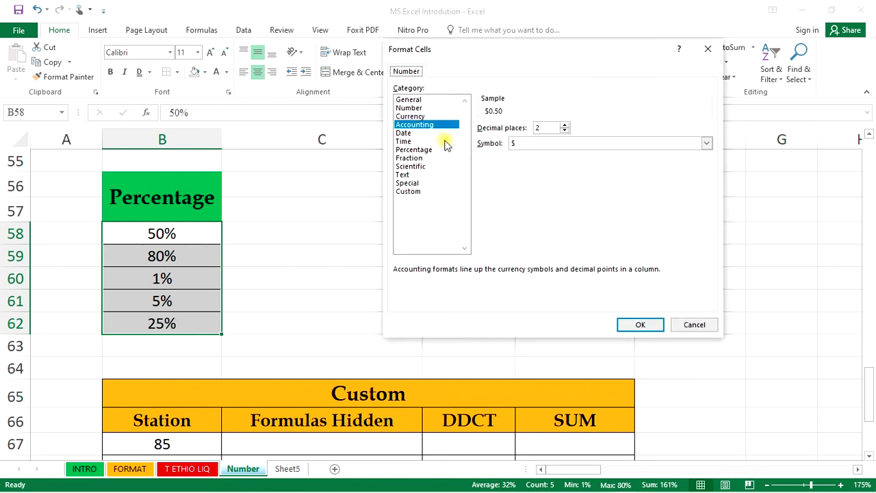
left_click(560, 142)
scroll(561, 185, "down", 3)
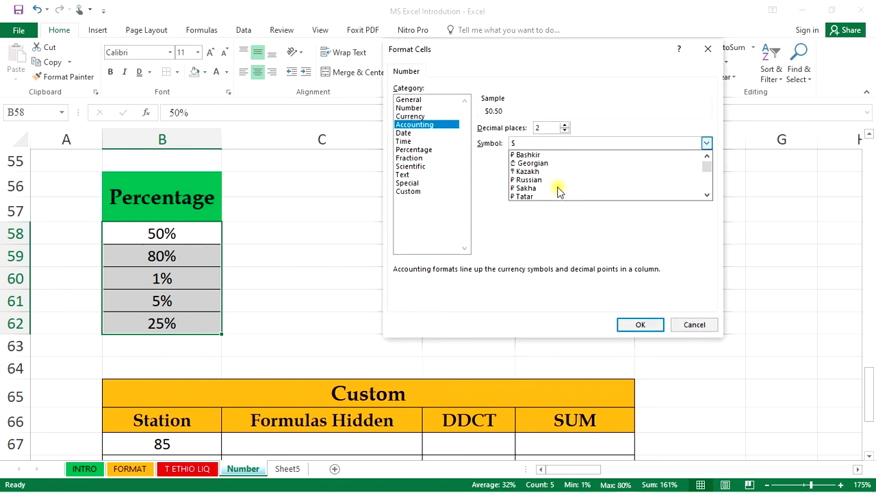
scroll(561, 183, "down", 3)
left_click(709, 53)
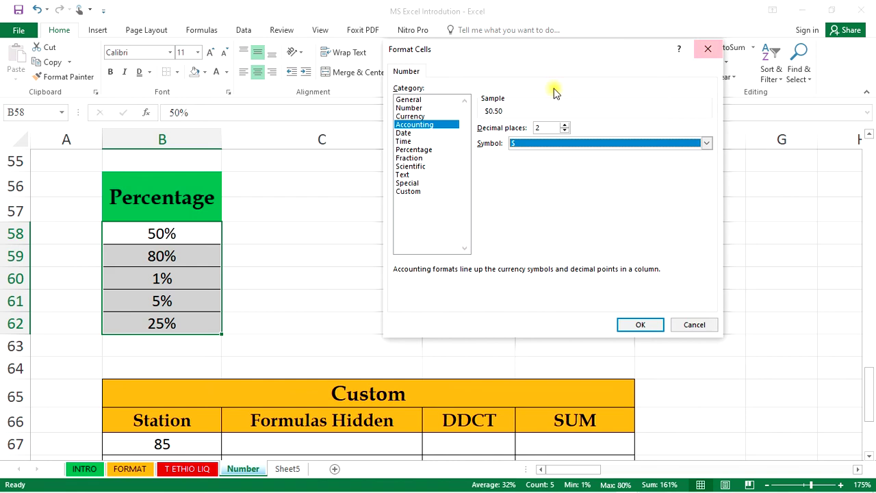
left_click(708, 49)
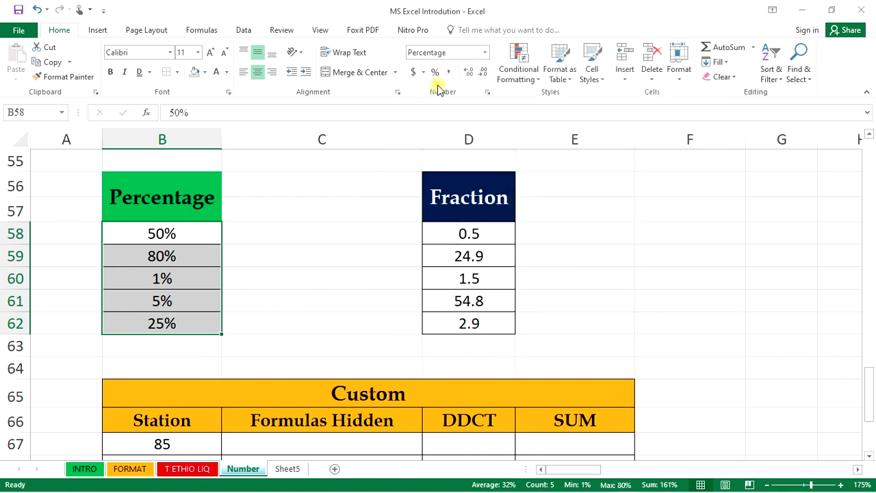
left_click(592, 210)
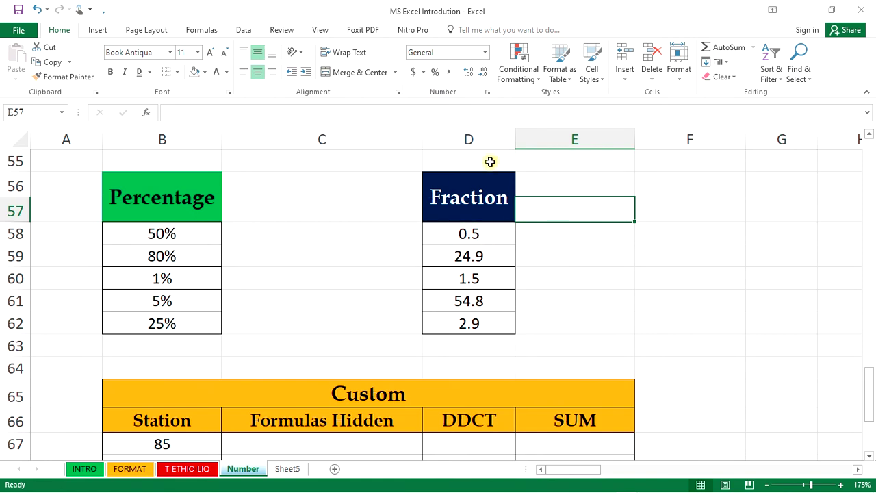
- Format D58 in the Fraction table with the Fraction category's As halves (1/2) type
left_click(474, 234)
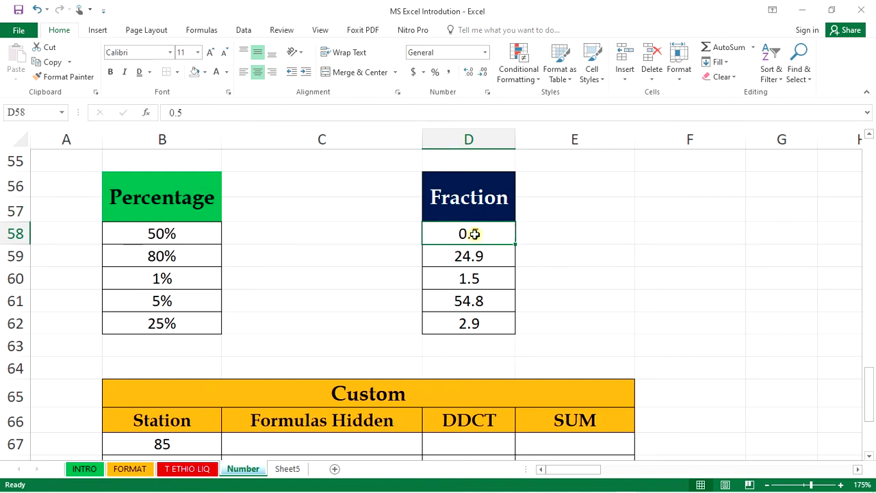
left_click(488, 94)
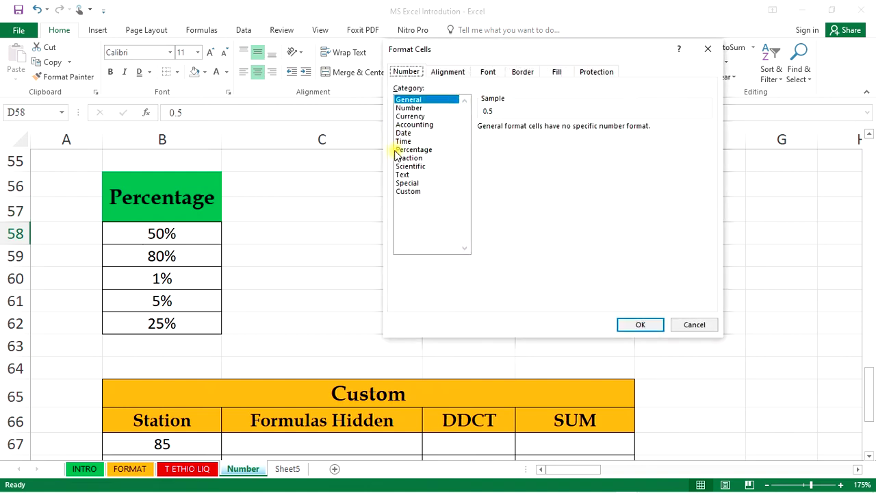
left_click(409, 157)
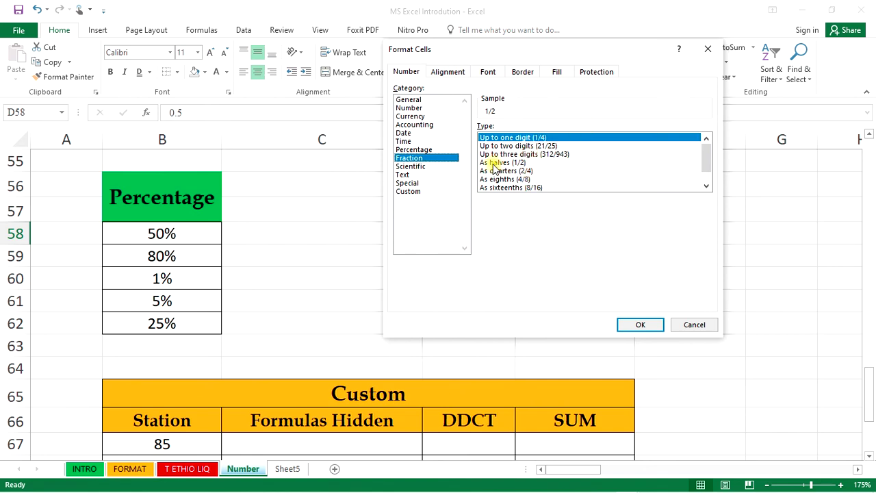
left_click(514, 164)
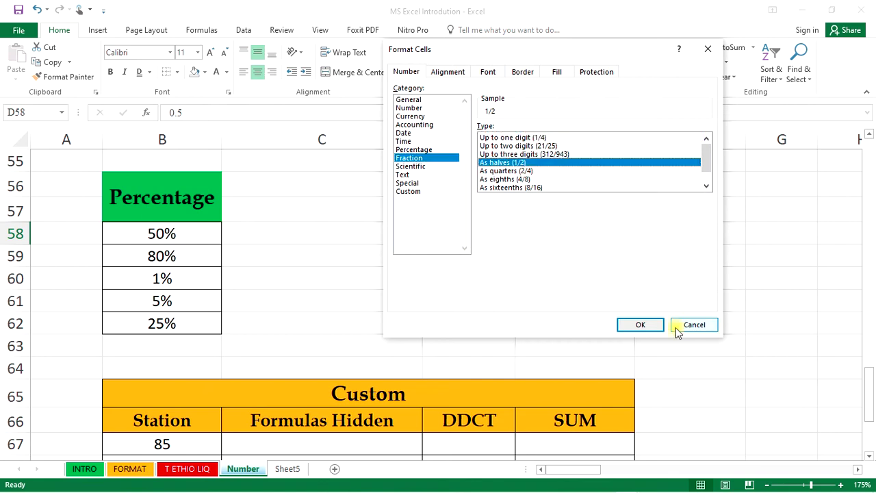
left_click(636, 324)
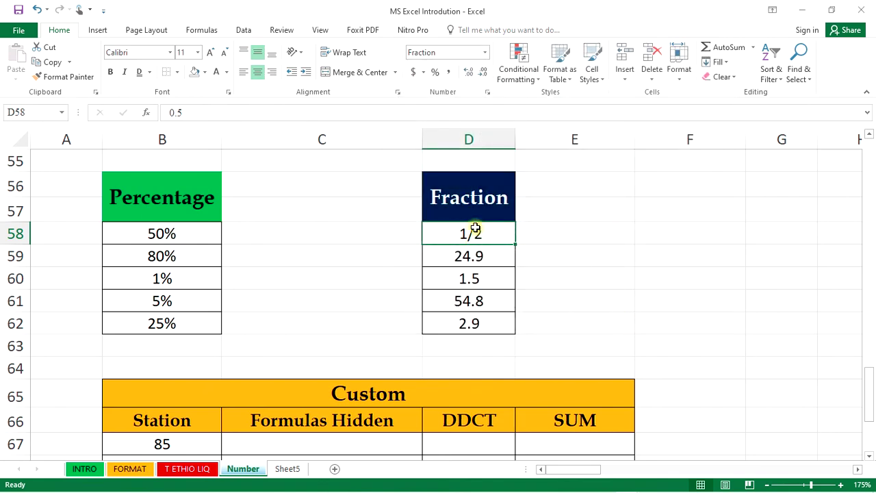
- Try the Fraction category's As halves (1/2) type on D59 in the Fraction table
left_click(483, 257)
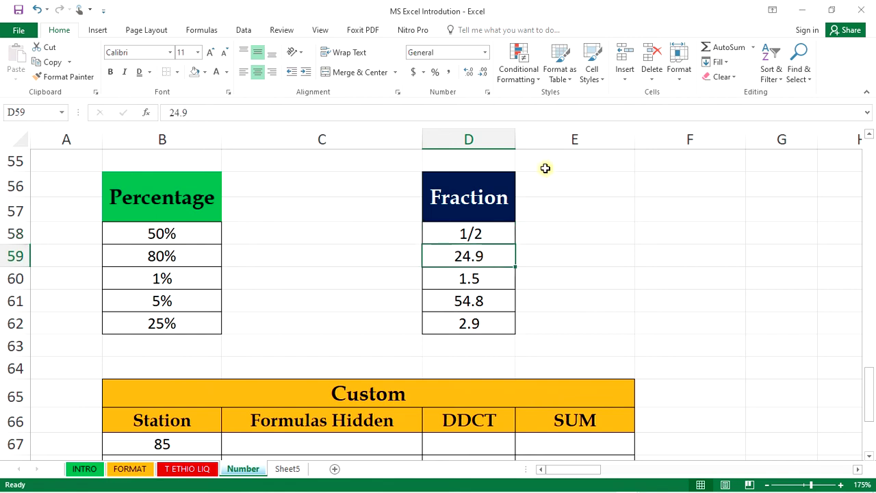
left_click(487, 93)
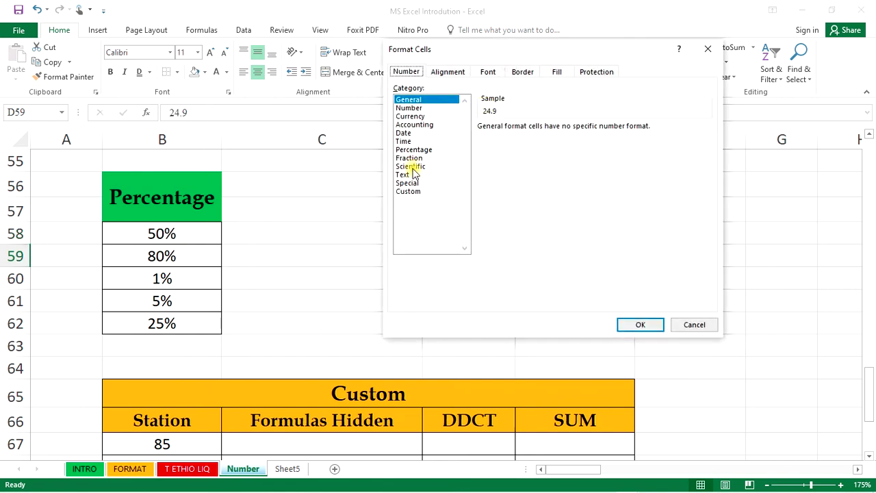
left_click(411, 158)
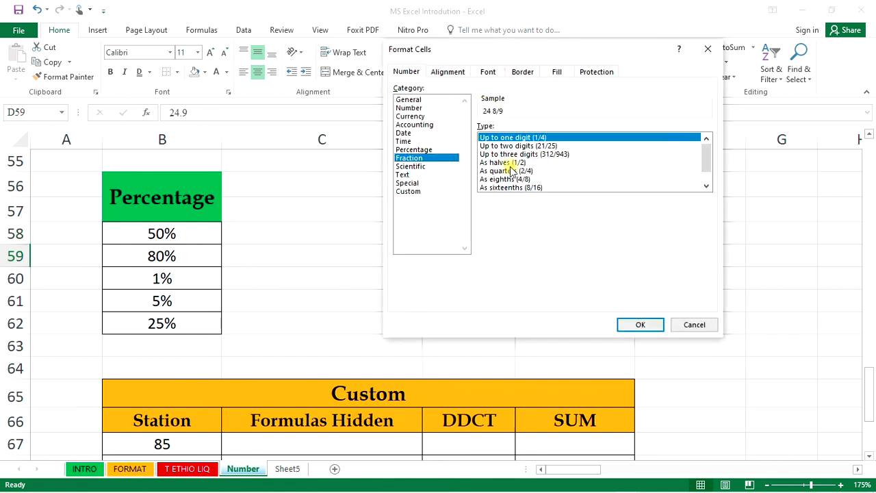
left_click(510, 164)
left_click(643, 323)
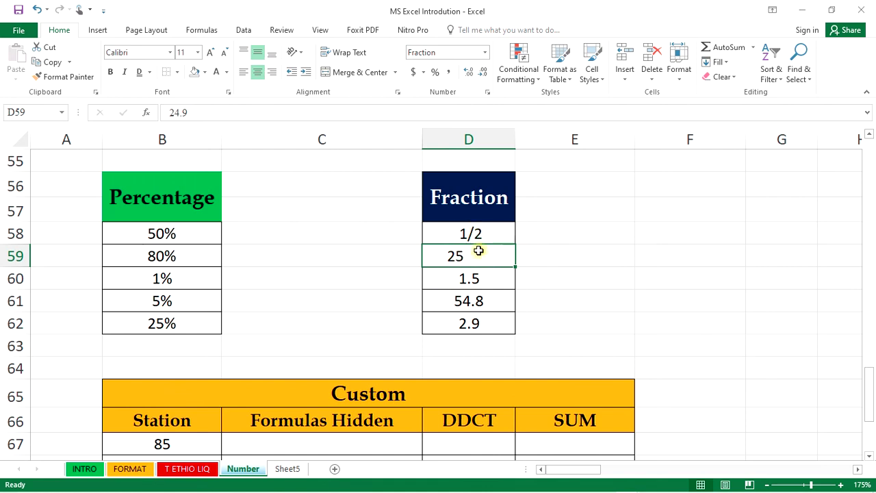
- Format D59 in the Fraction table as a fraction of the type Up to two digits (21/25)
left_click(487, 92)
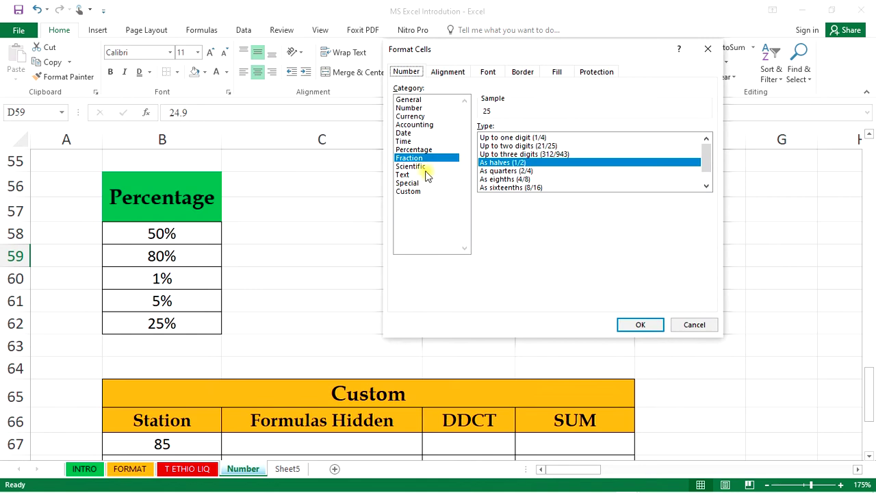
left_click(560, 146)
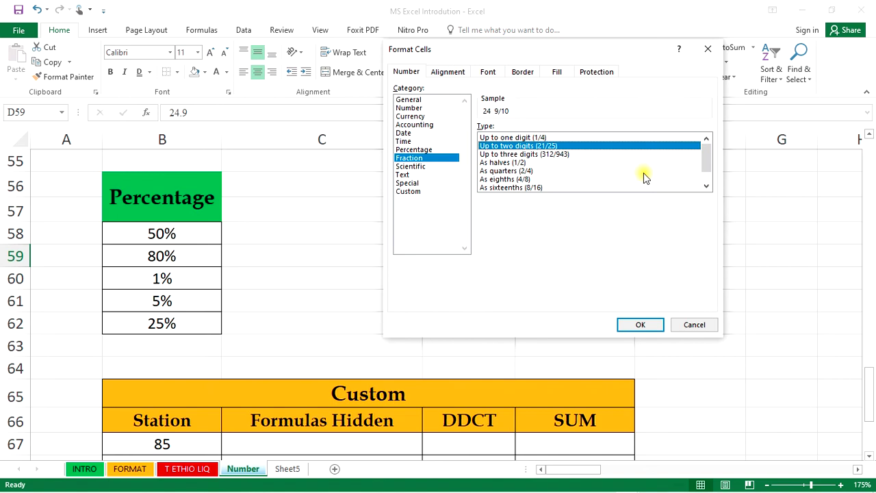
left_click(636, 325)
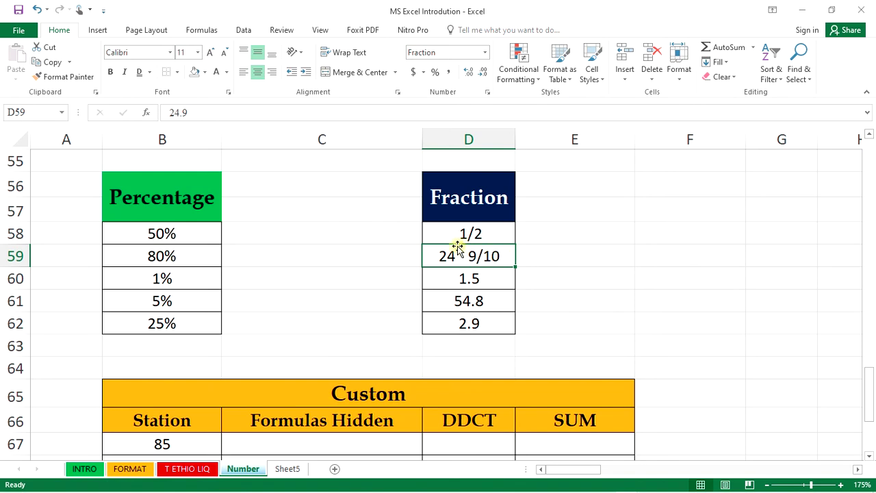
- Format D60 in the Fraction table with the Fraction category's As sixteenths (8/16) type
left_click(485, 288)
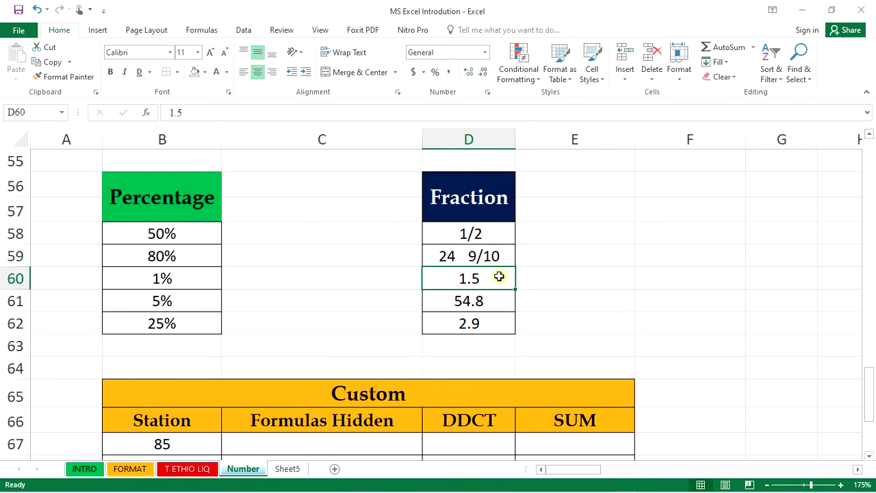
left_click(487, 92)
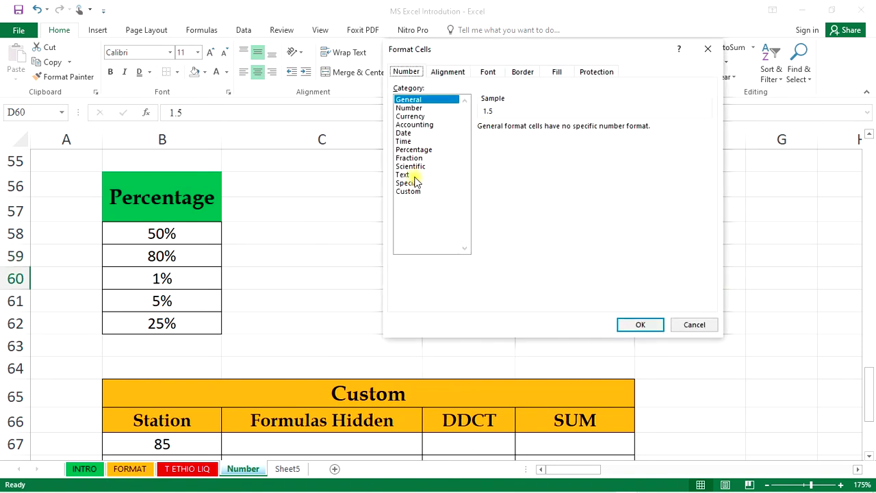
left_click(414, 158)
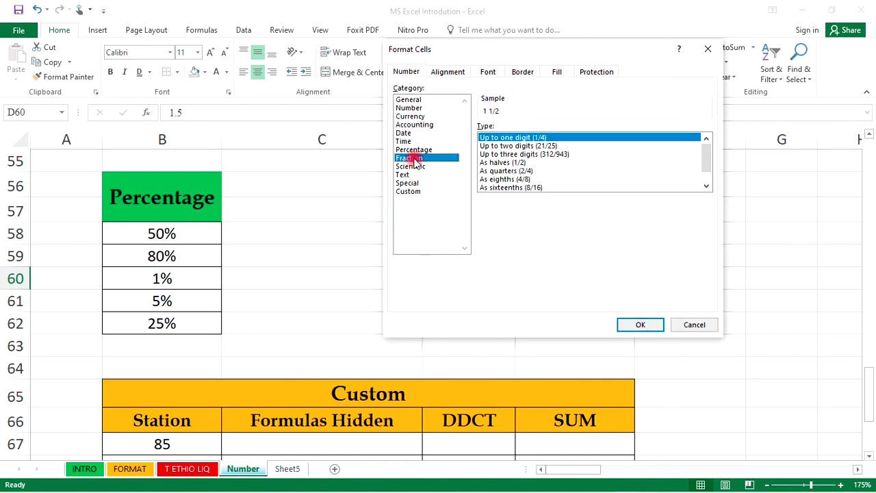
left_click(550, 179)
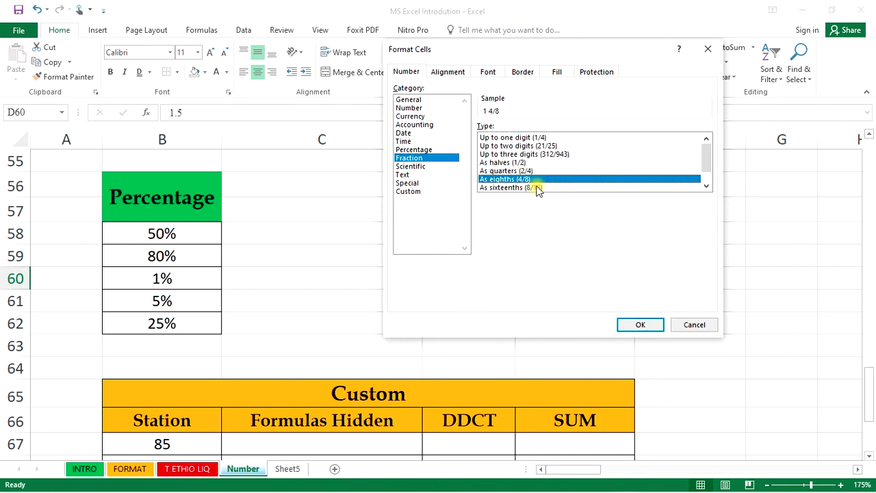
left_click(536, 188)
left_click(640, 324)
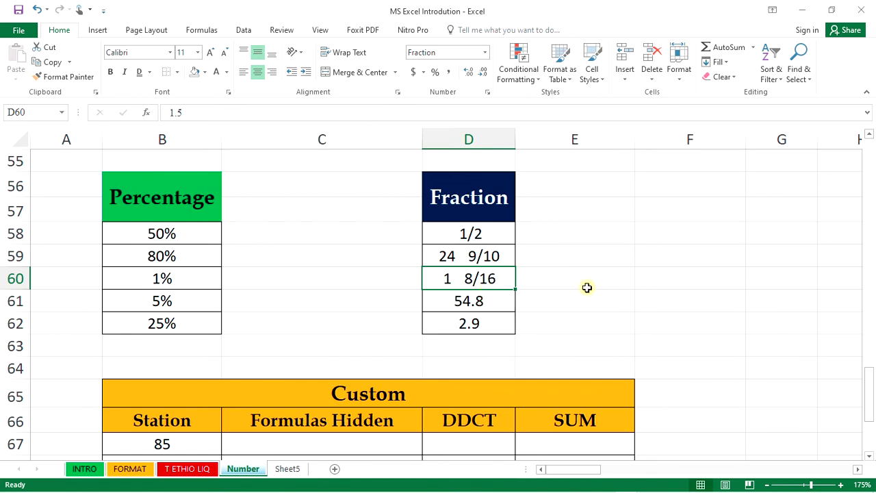
left_click(496, 255)
left_click(655, 242)
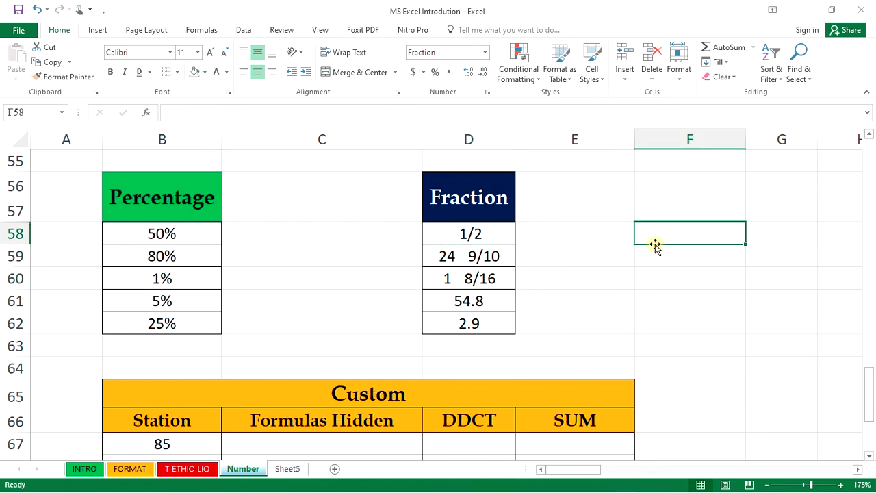
- Examine the number format codes in the Custom category without applying any of them
scroll(655, 246, "down", 2)
scroll(709, 243, "up", 1)
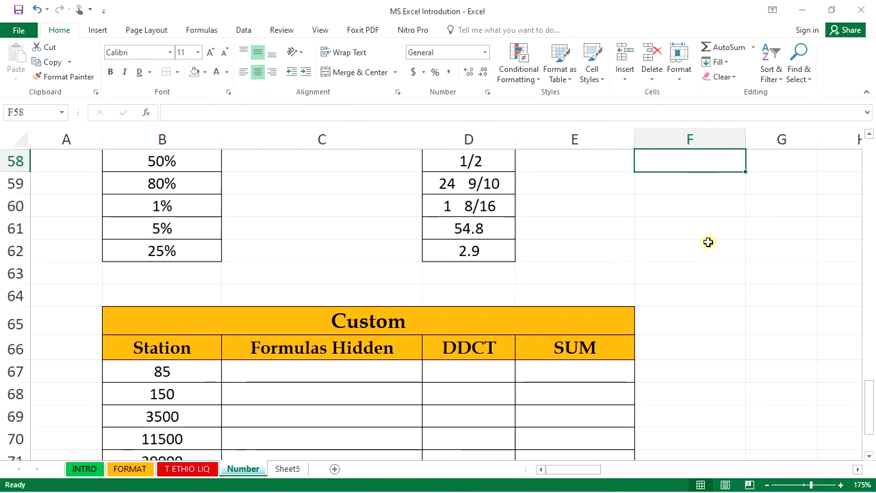
scroll(602, 206, "up", 1)
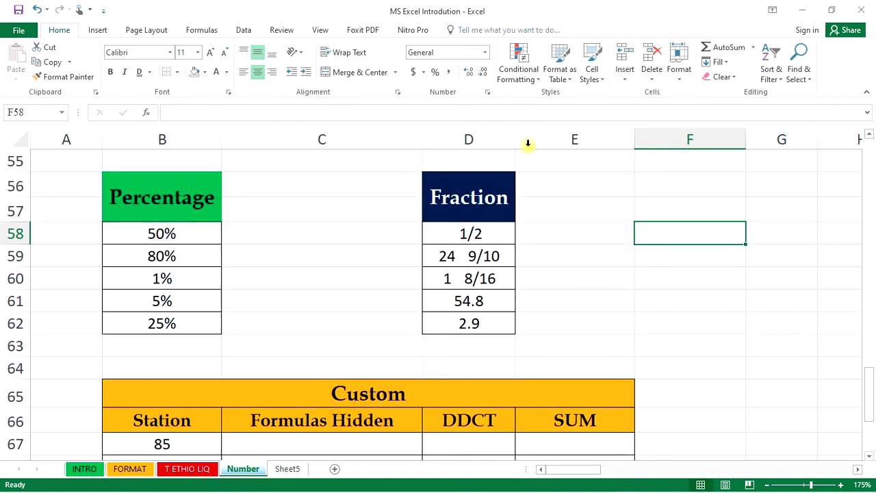
left_click(488, 93)
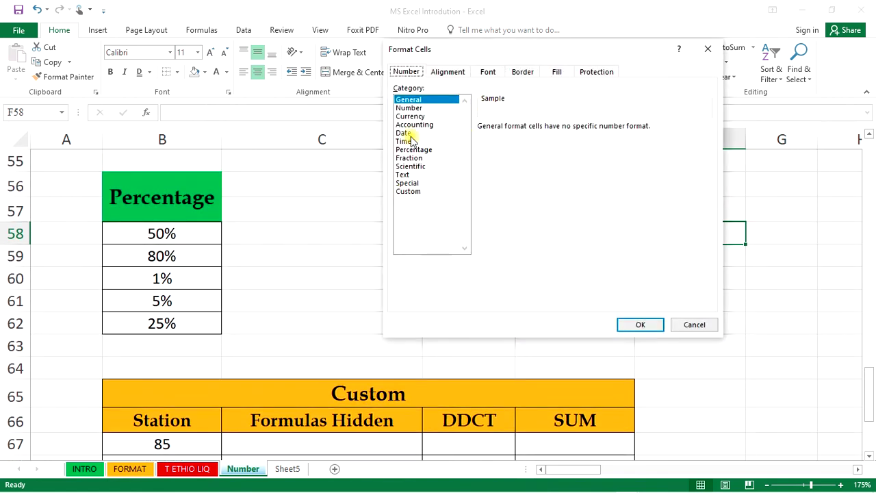
left_click(411, 193)
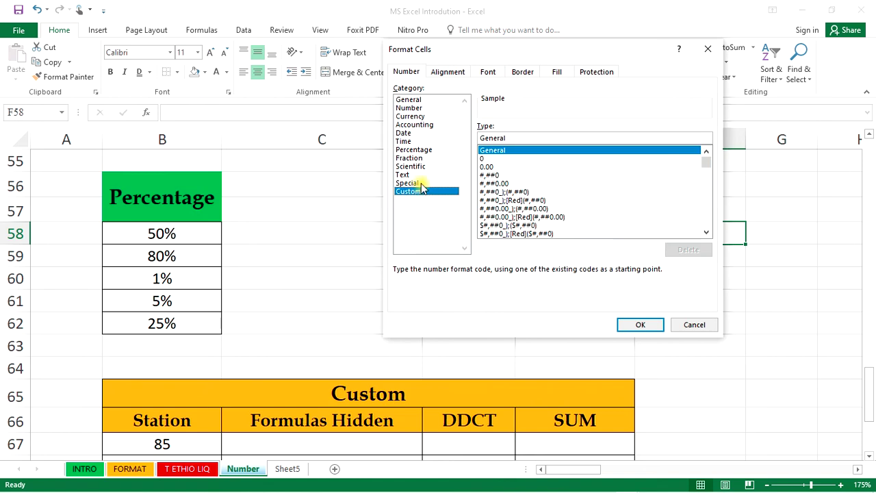
left_click(421, 184)
left_click(422, 192)
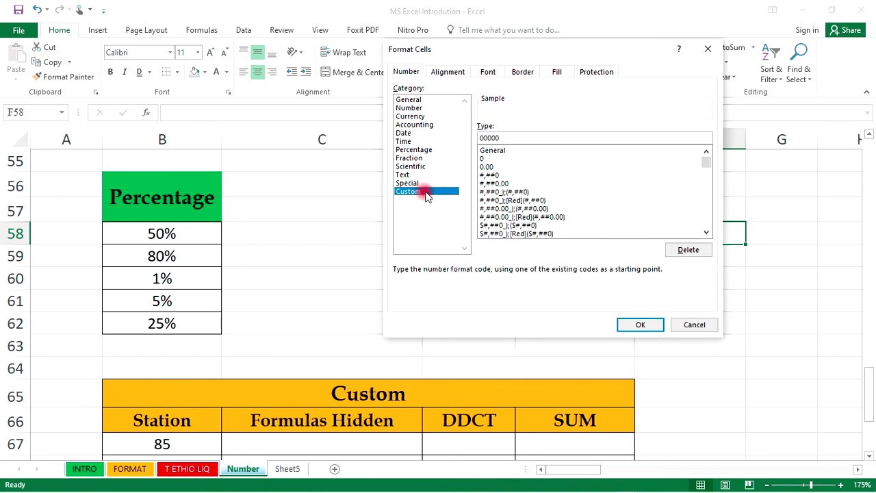
left_click(708, 48)
- Enter the sample station notations 0+085 in G67 and 0+150 in G68, beside the Custom table
scroll(448, 199, "down", 3)
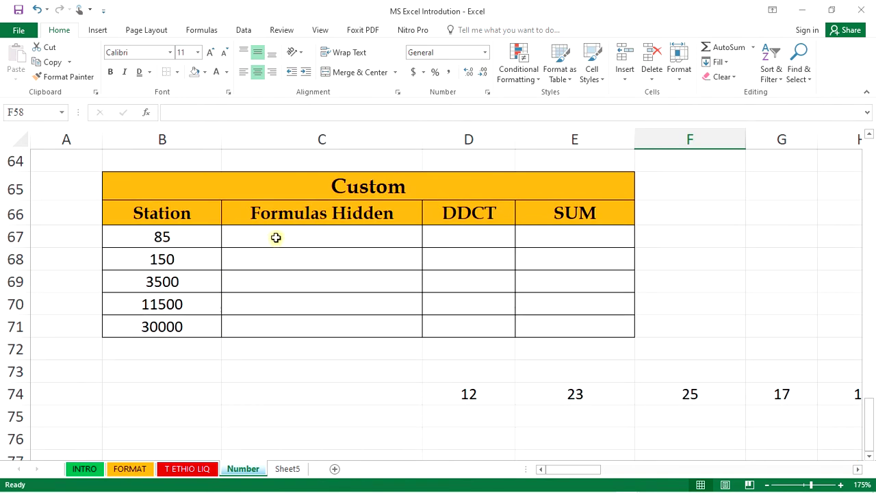
left_click(205, 237)
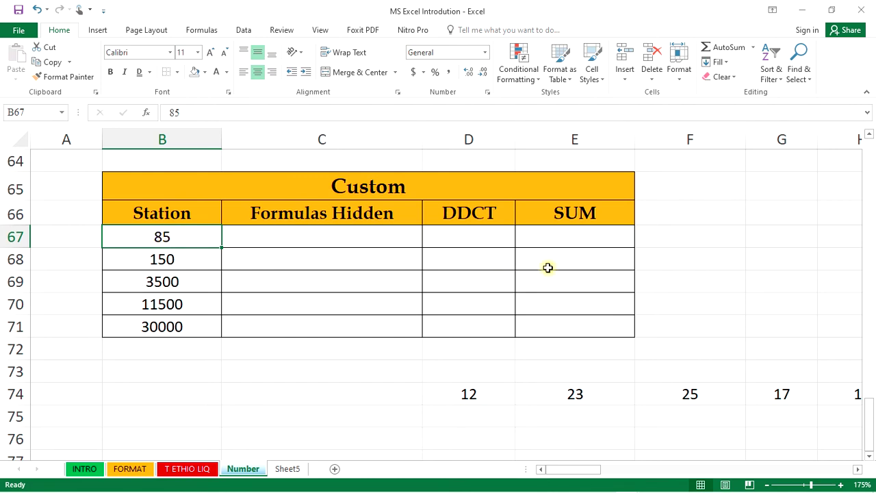
left_click(758, 235)
type("0+085")
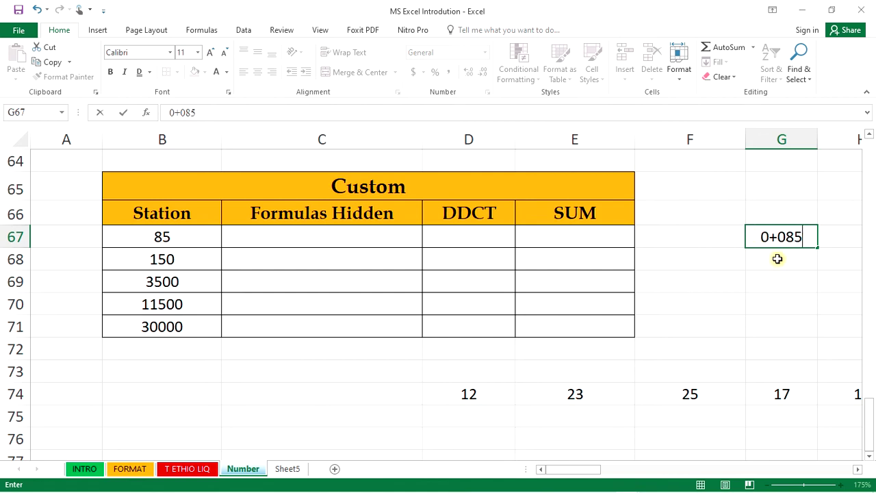
left_click(772, 264)
type("0+150")
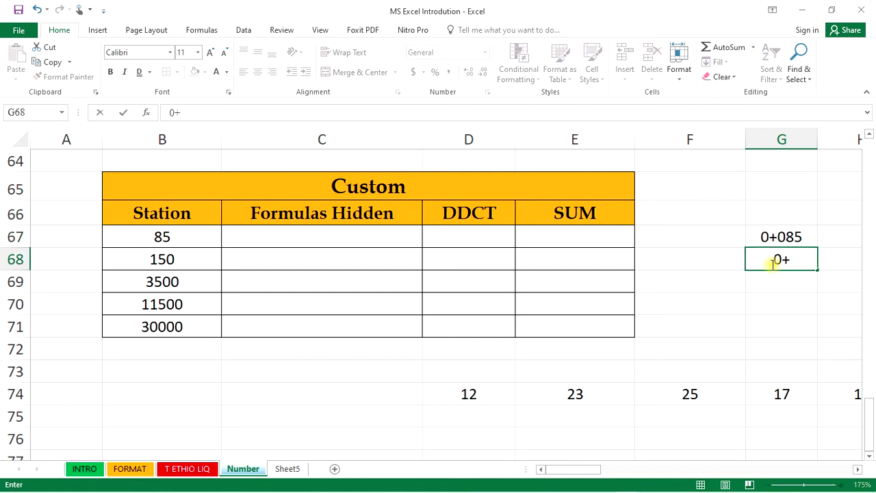
left_click(779, 295)
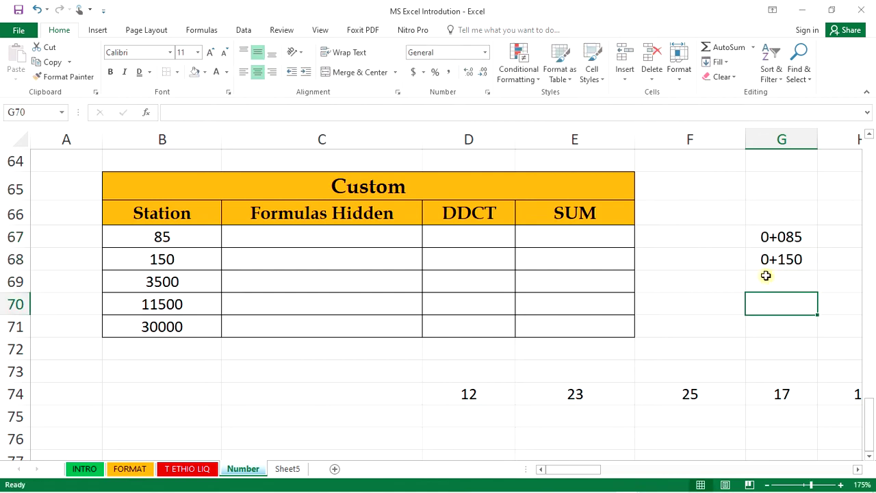
- Format the station values in B67:B71 with the custom number format code 0+000
left_click_drag(181, 236, 176, 328)
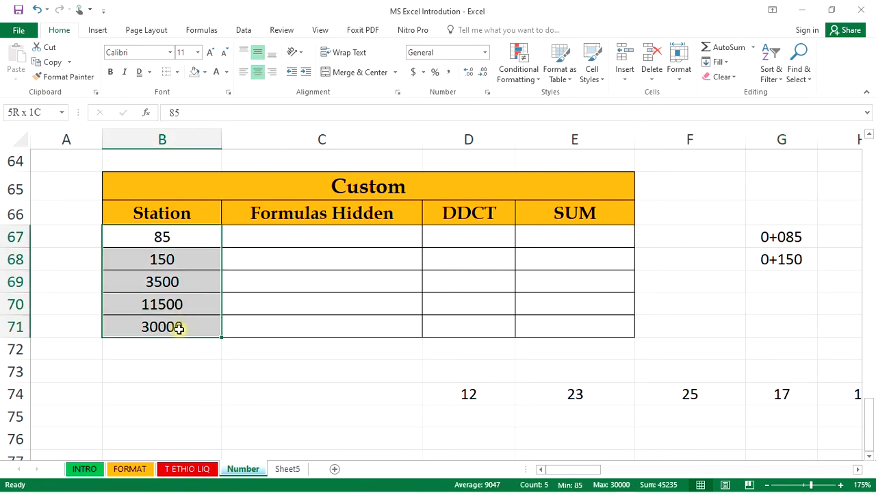
left_click(488, 92)
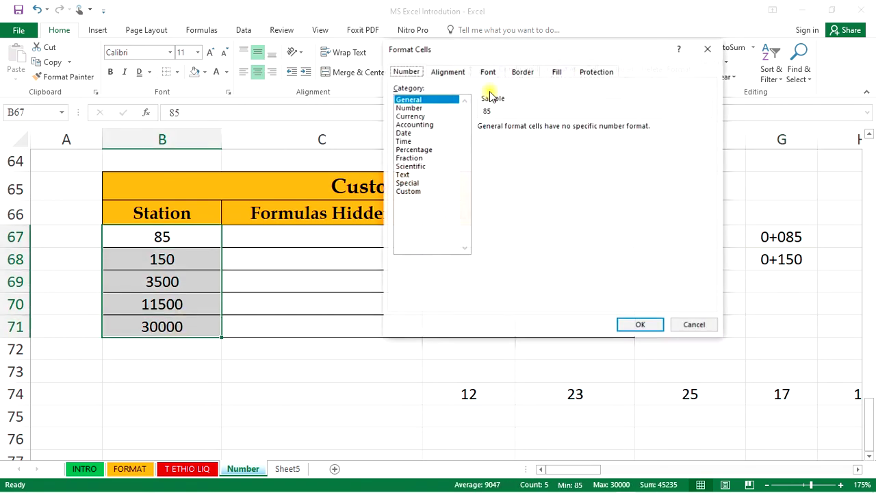
left_click(414, 194)
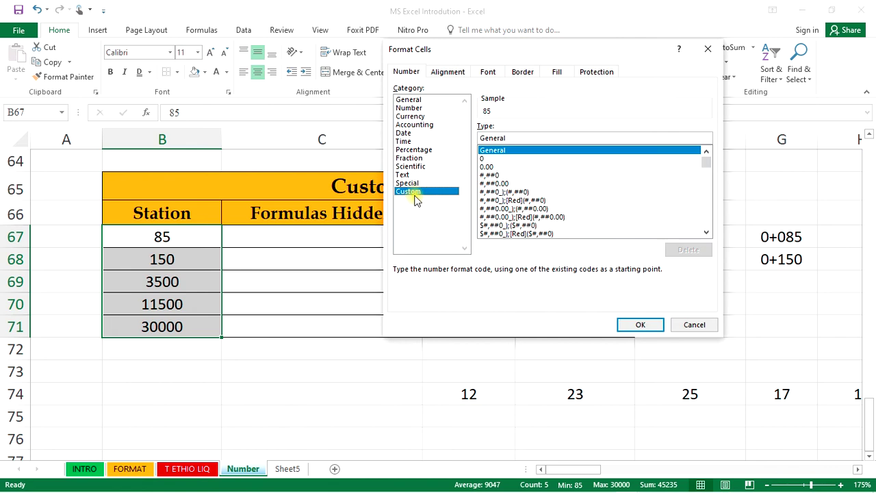
left_click(498, 167)
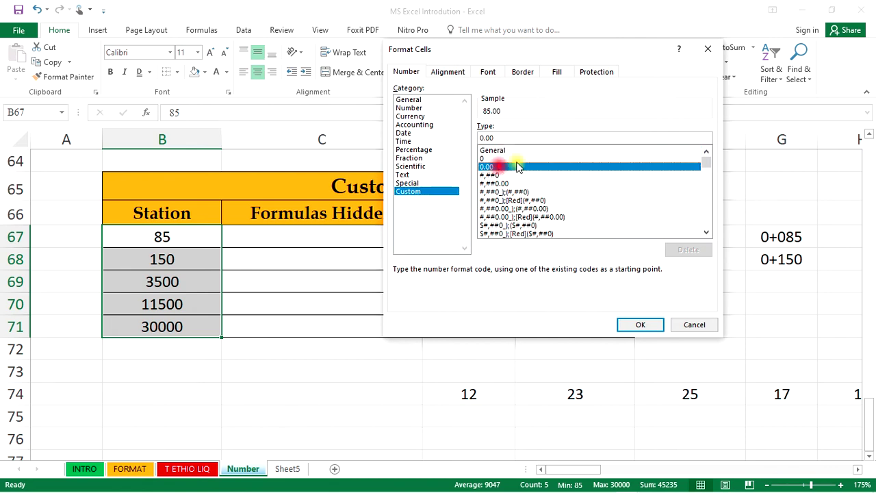
left_click_drag(625, 53, 397, 56)
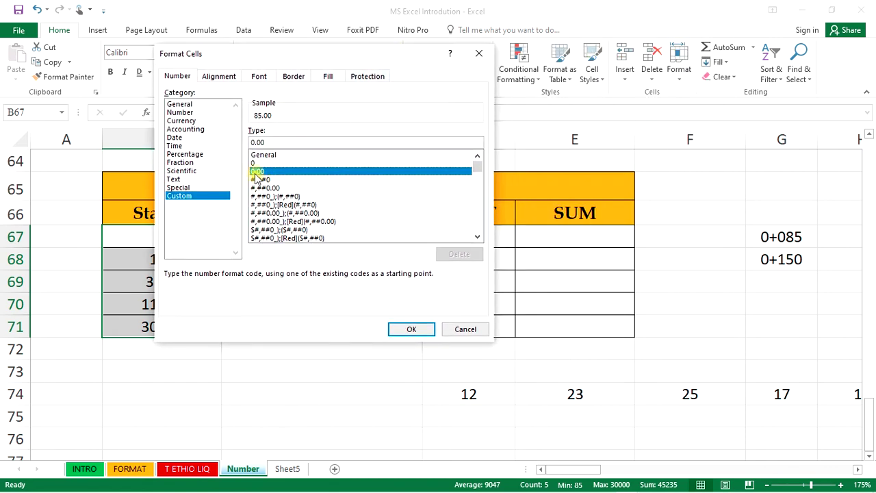
left_click_drag(253, 141, 278, 142)
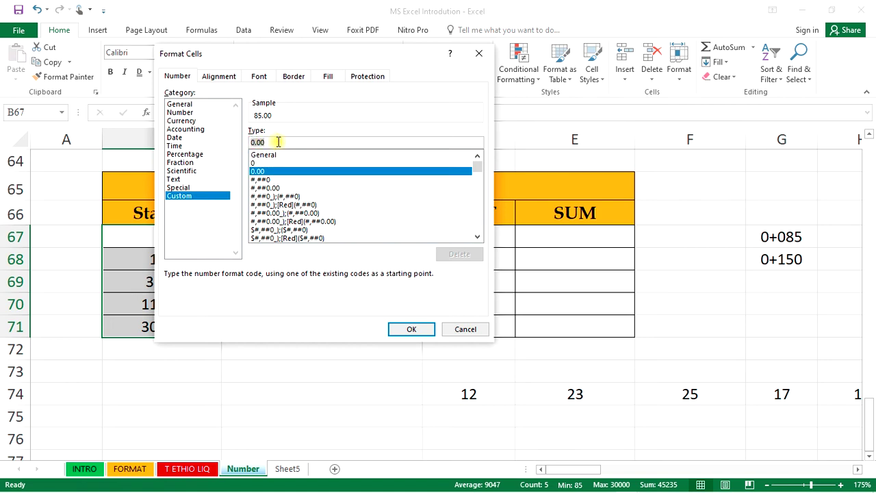
type("0+000")
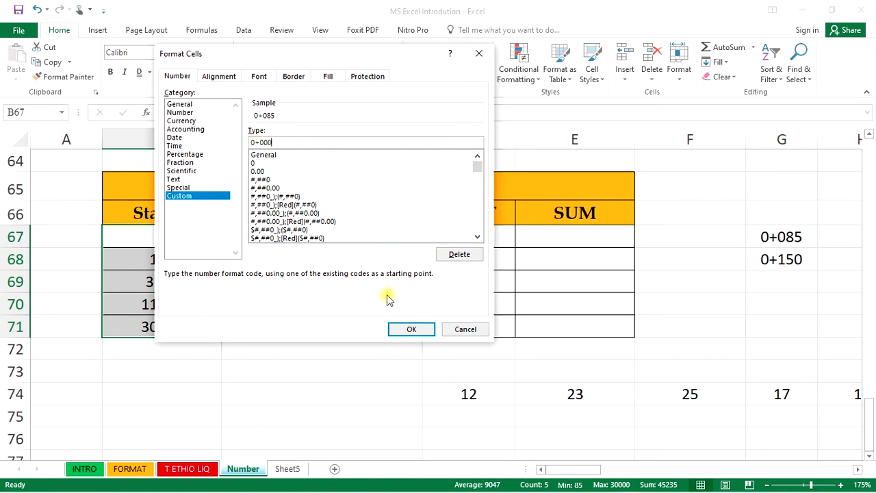
left_click(411, 330)
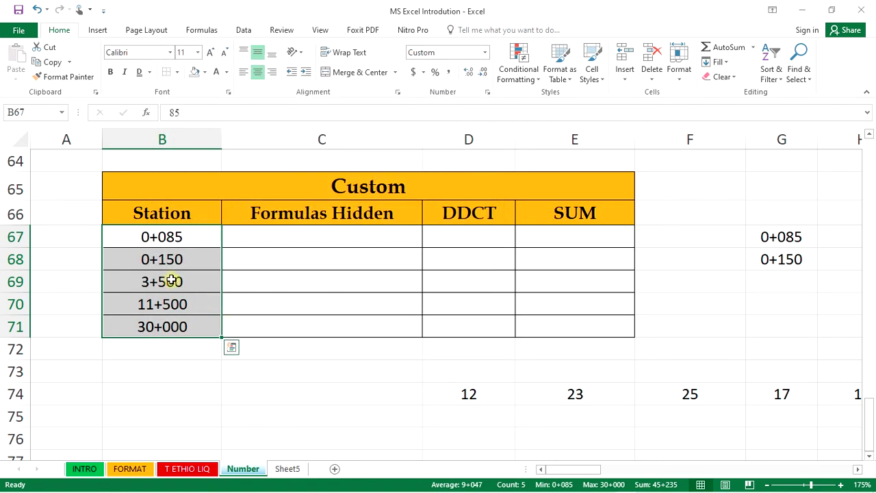
- Compare the displayed station notation in B67:B71 with each cell's underlying value
left_click(178, 238)
left_click(182, 260)
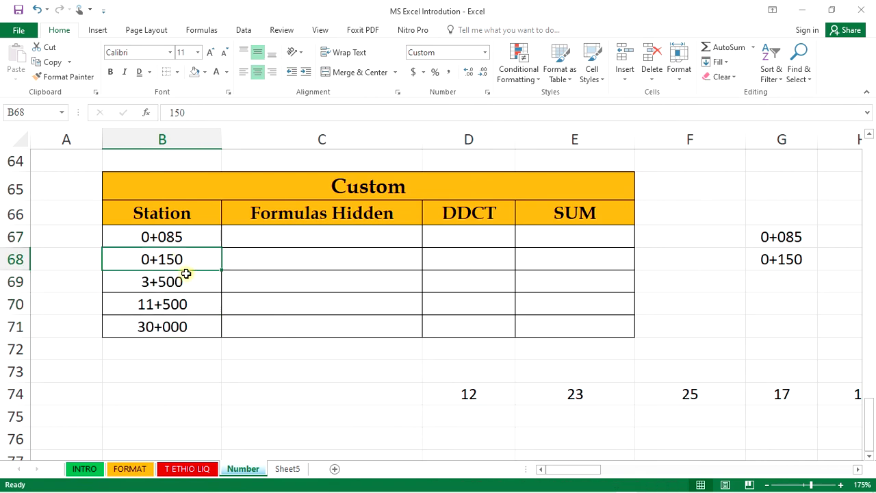
left_click(188, 287)
left_click(184, 304)
left_click(184, 327)
left_click(186, 310)
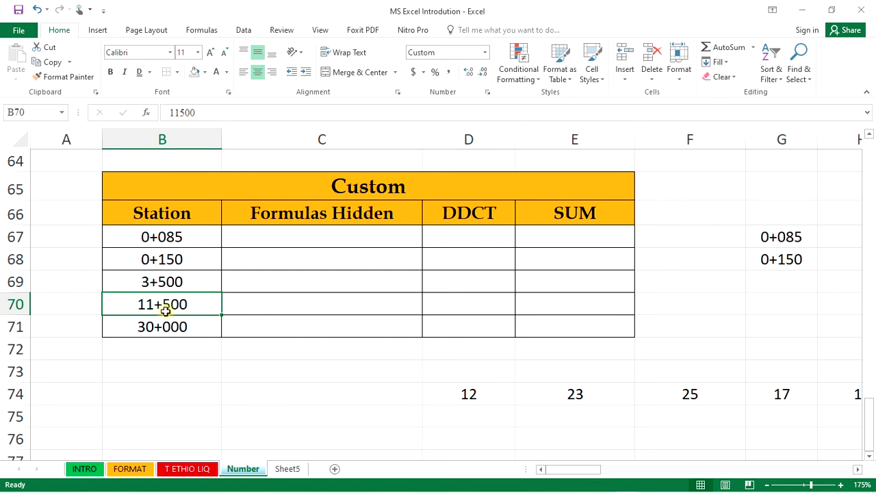
left_click_drag(179, 237, 180, 323)
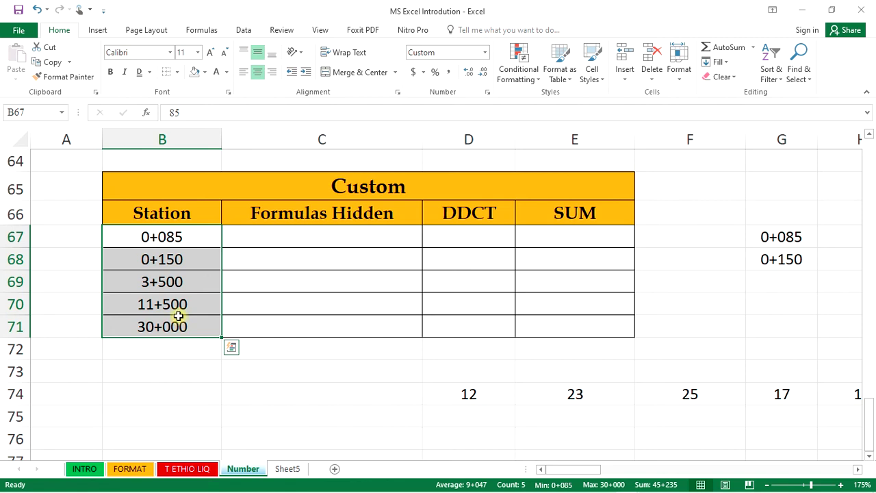
left_click(189, 237)
left_click_drag(193, 238, 179, 327)
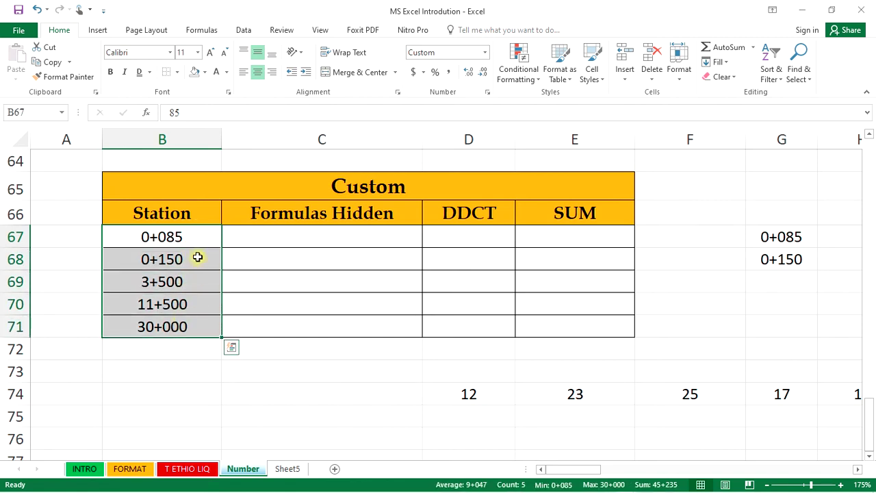
left_click_drag(195, 233, 192, 327)
left_click_drag(194, 239, 188, 327)
- Enter the formula =D74+E74-F74+G74 in C67 under Formulas Hidden
left_click(348, 235)
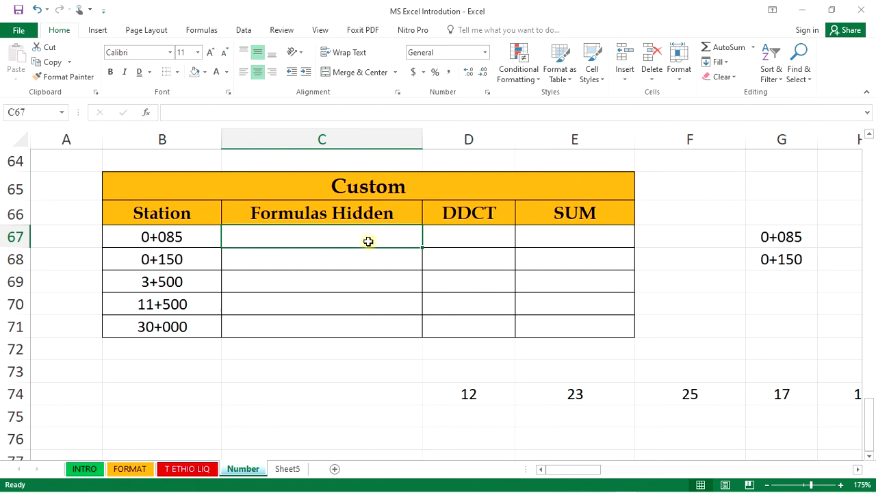
type("=")
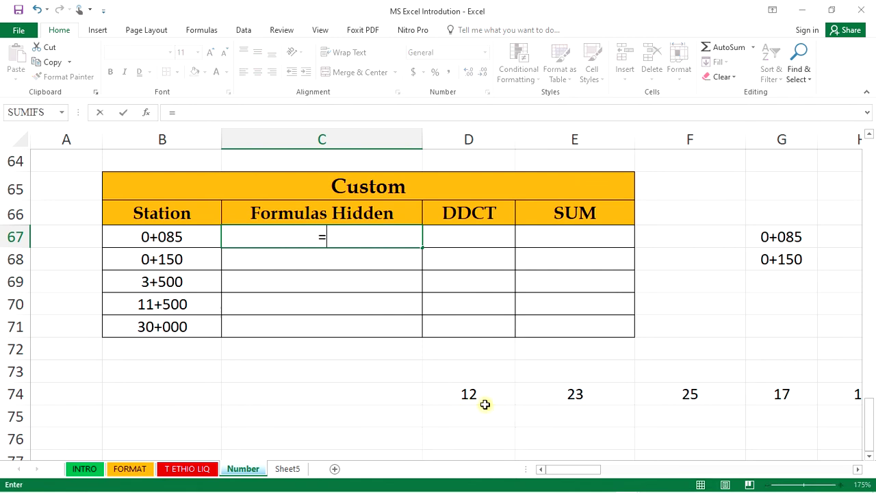
left_click(483, 400)
type("+")
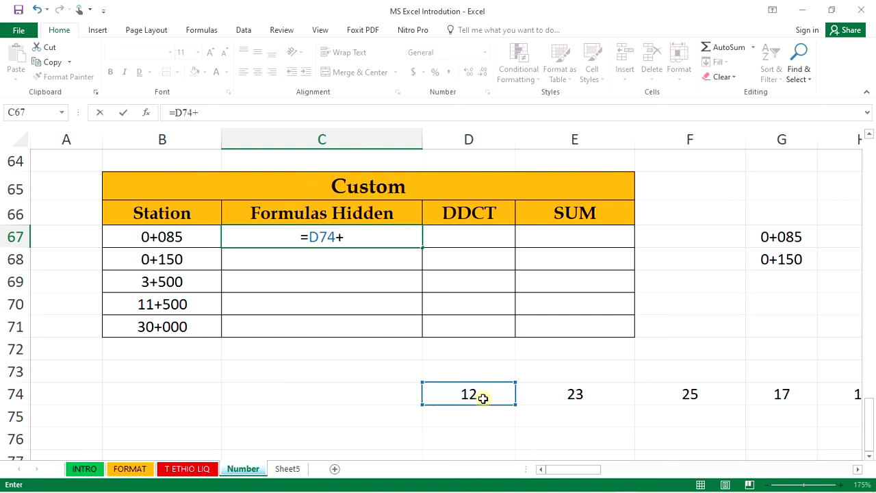
left_click(574, 393)
type("-")
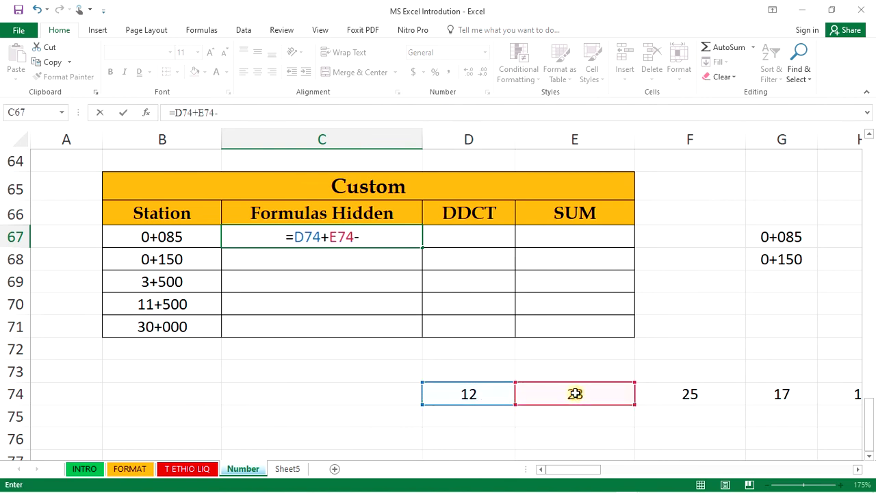
left_click(682, 391)
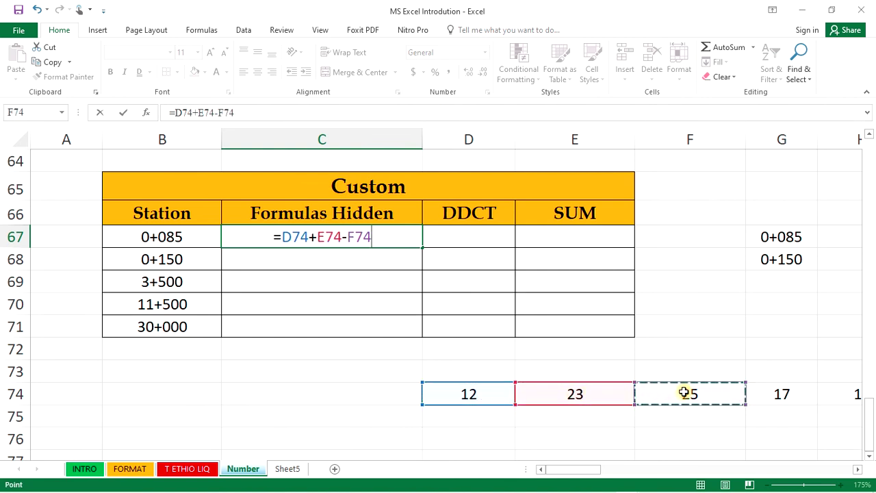
type("+")
left_click(793, 390)
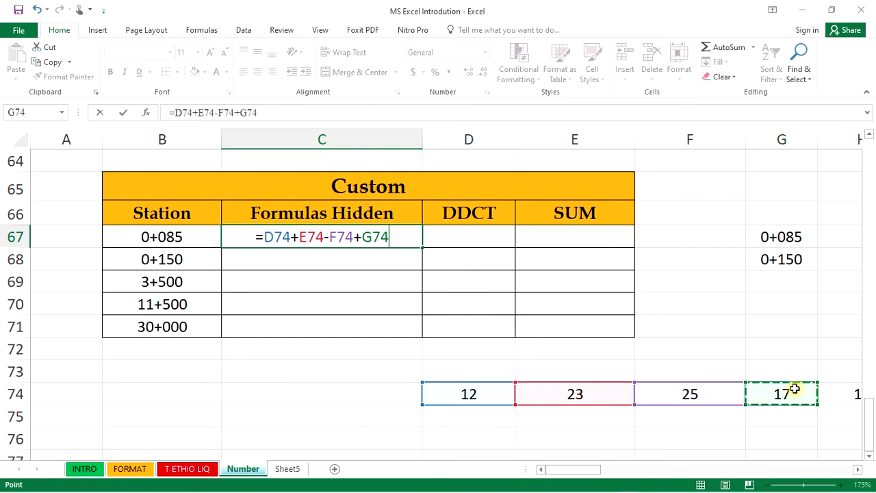
key("Tab")
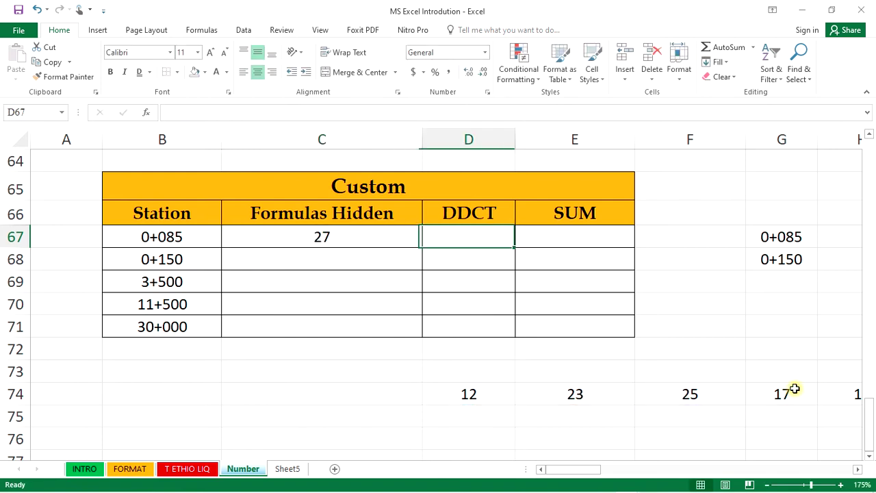
- Review the formula in C67 and the source cells D74 to G74 that it refers to
left_click(329, 240)
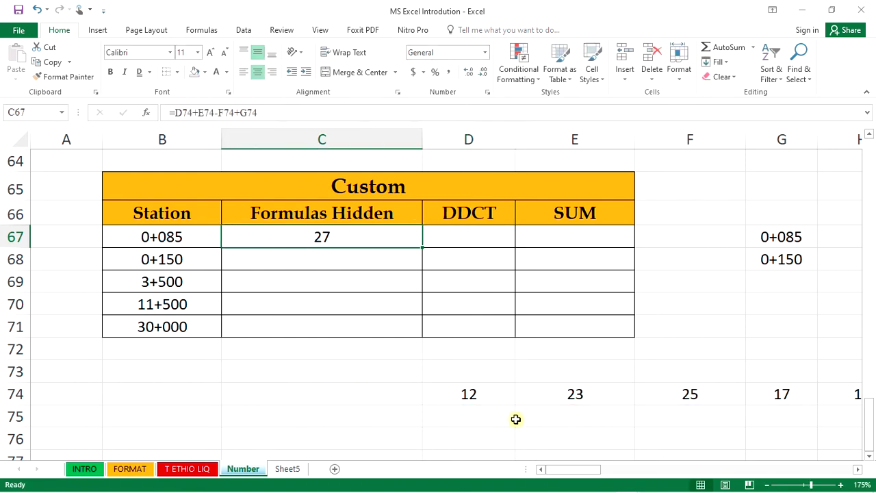
left_click(494, 395)
left_click(574, 396)
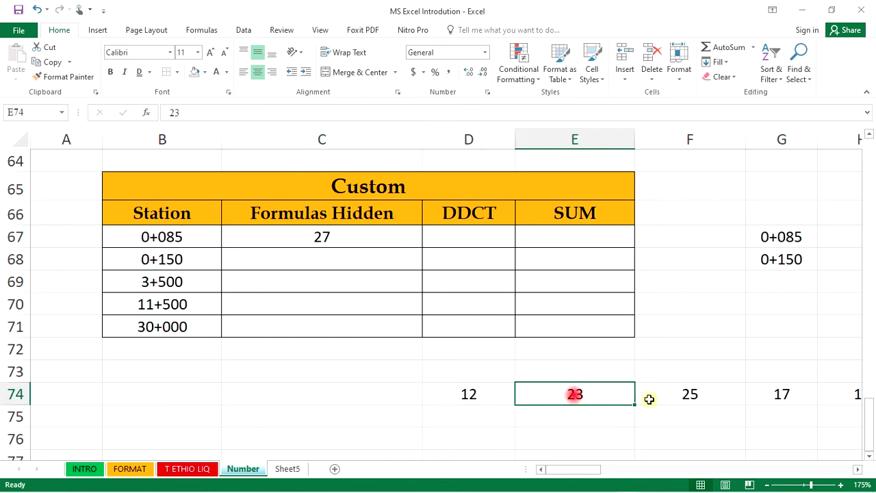
left_click(688, 396)
left_click(782, 397)
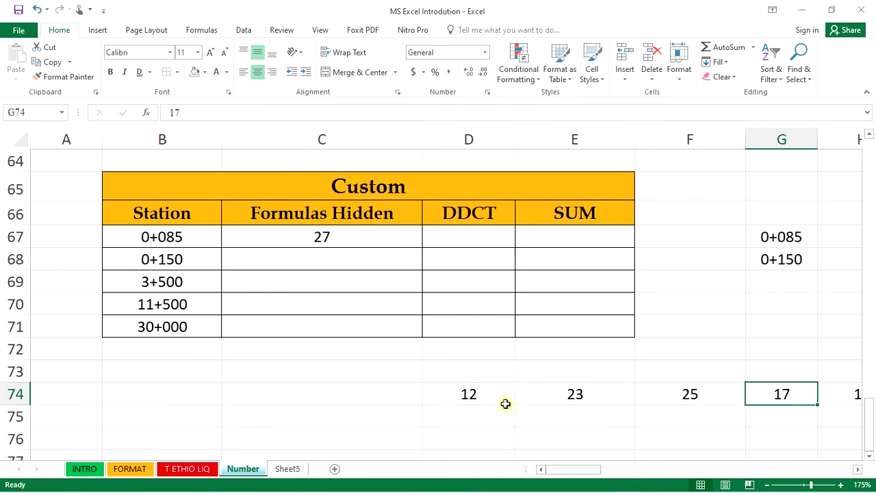
left_click(471, 393)
- Replace the custom format code for C67 with the text A=C+F+J-Z
left_click(312, 235)
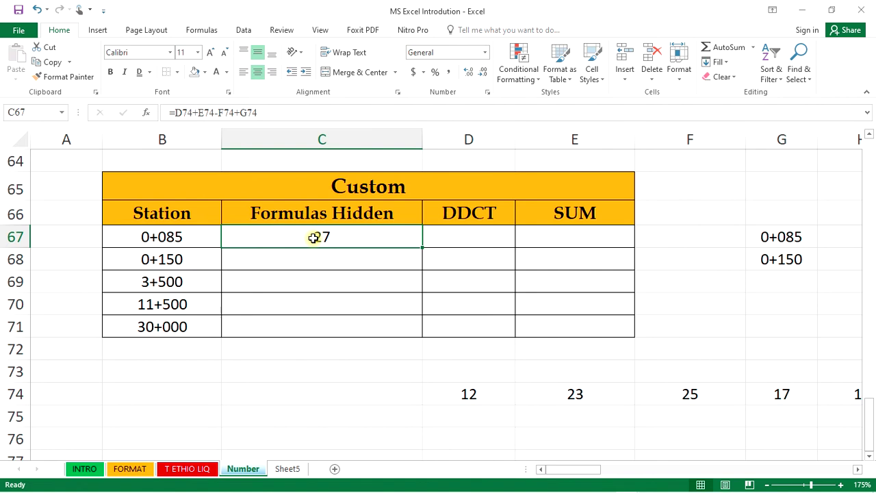
left_click(488, 94)
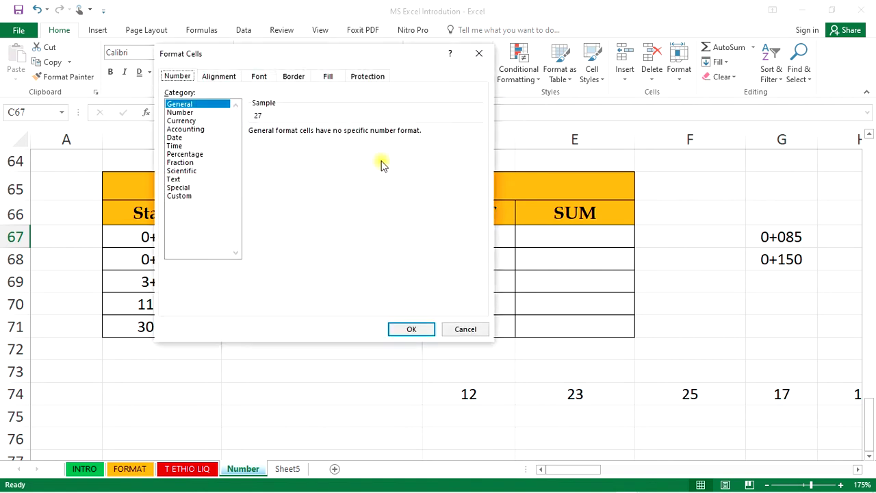
left_click(173, 197)
left_click(295, 196)
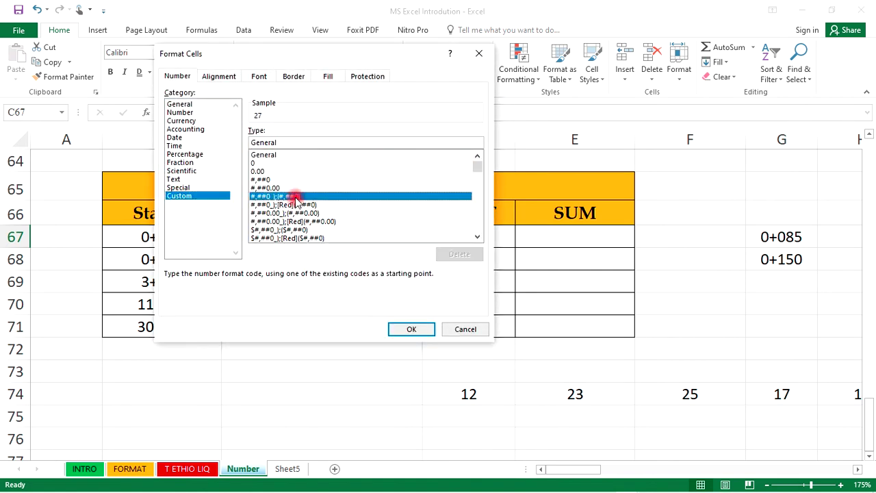
scroll(301, 198, "down", 2)
scroll(301, 198, "up", 1)
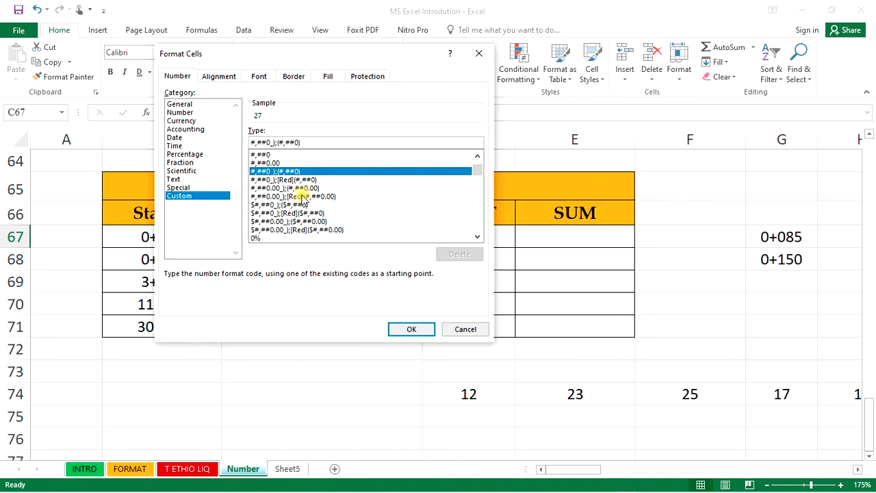
left_click(301, 189)
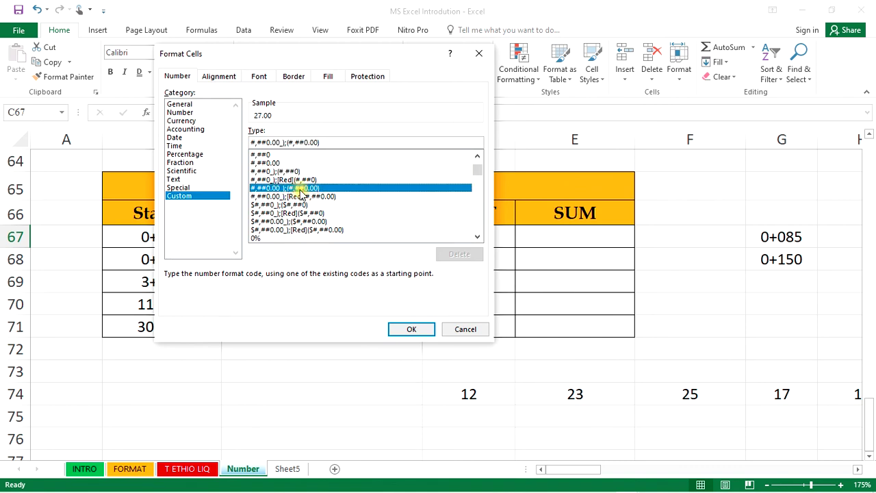
left_click(252, 142)
left_click_drag(252, 142, 338, 143)
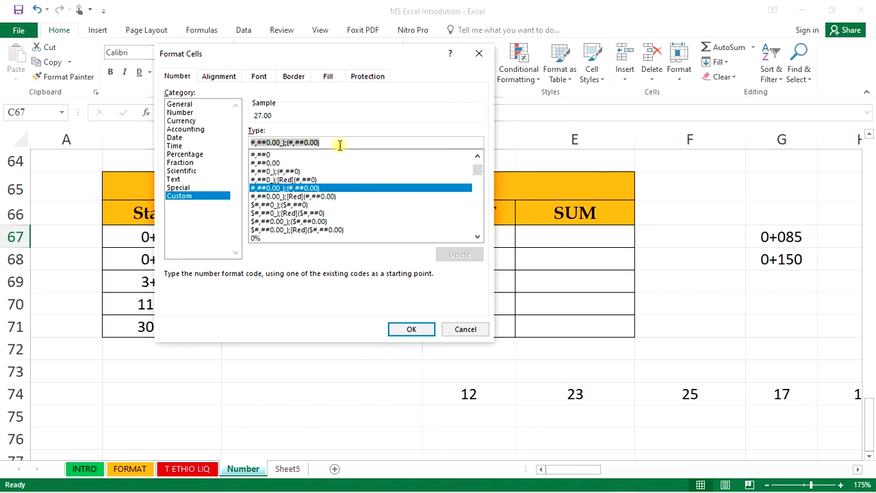
type("A=C+F+J-Z")
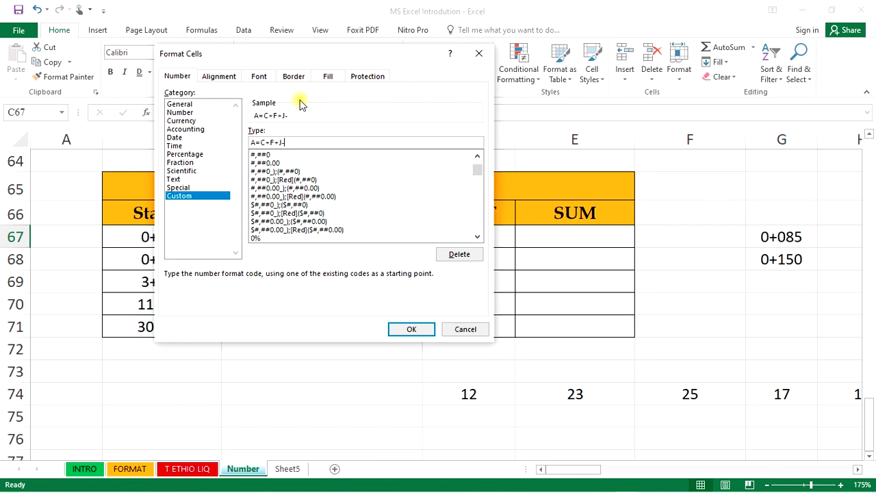
- Add parentheses to make C67's custom format code A=C+(F+J-Z) and apply it
left_click(270, 143)
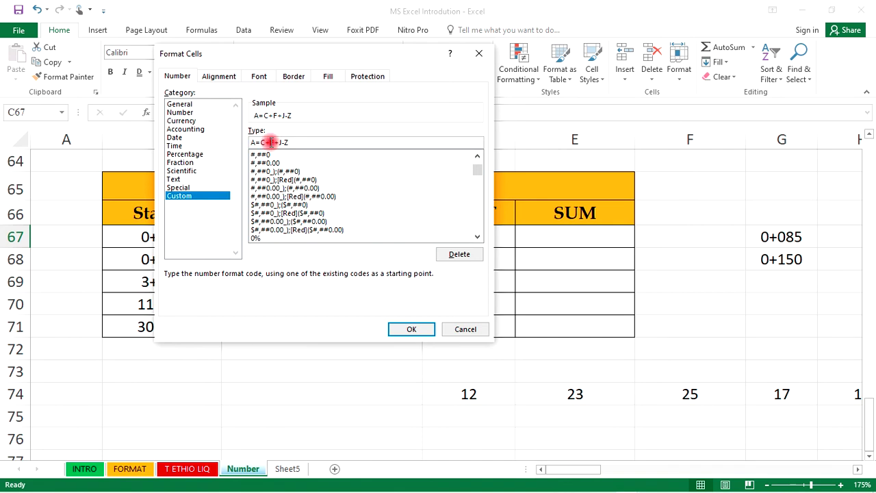
left_click(319, 143)
left_click(271, 142)
type("(")
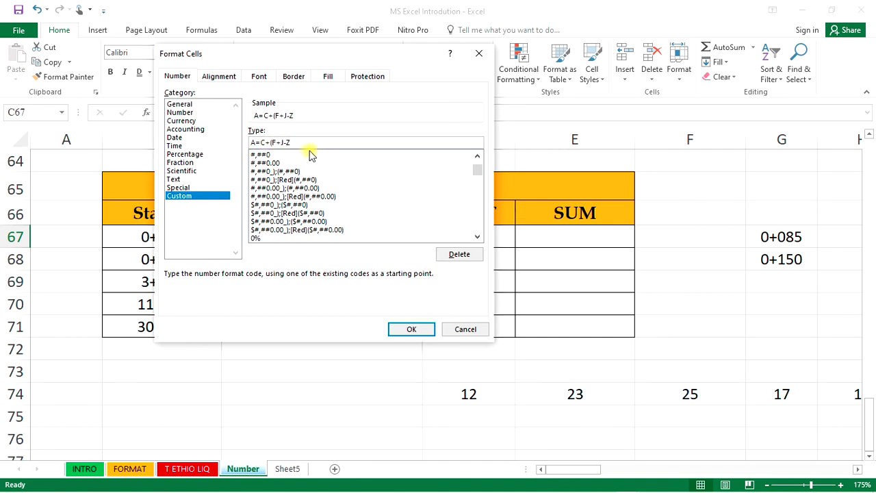
left_click(308, 142)
left_click(415, 328)
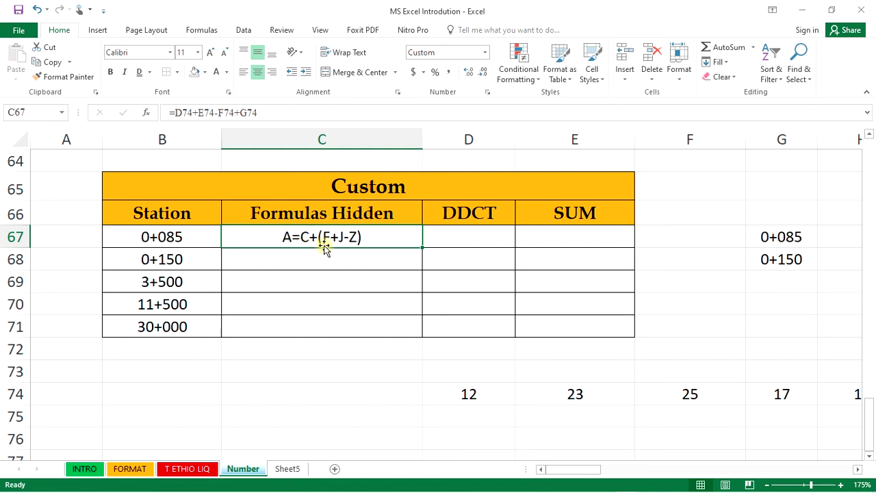
- Inspect the actual formula behind the custom text displayed in C67, leaving it unedited
left_click(364, 257)
left_click(365, 240)
left_click(171, 114)
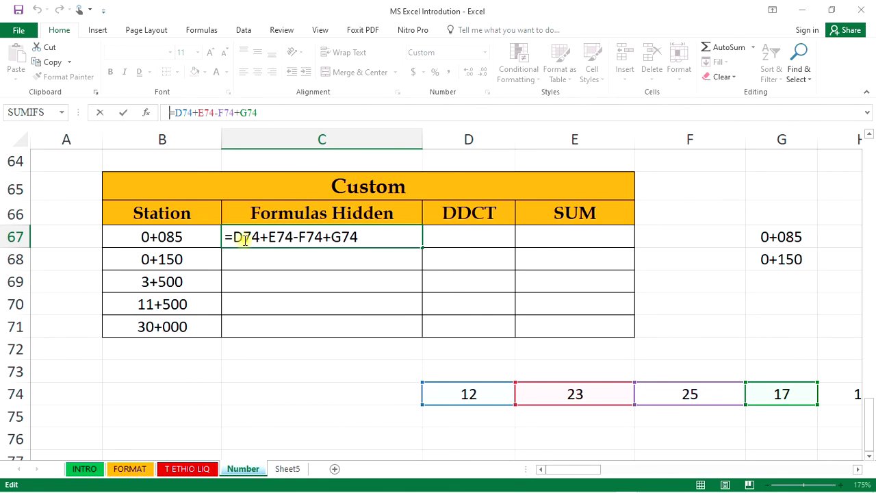
key("Tab")
left_click(313, 238)
- Enter the formula =D74*E74-F74 in cell C68 of the Formulas Hidden column
left_click(308, 261)
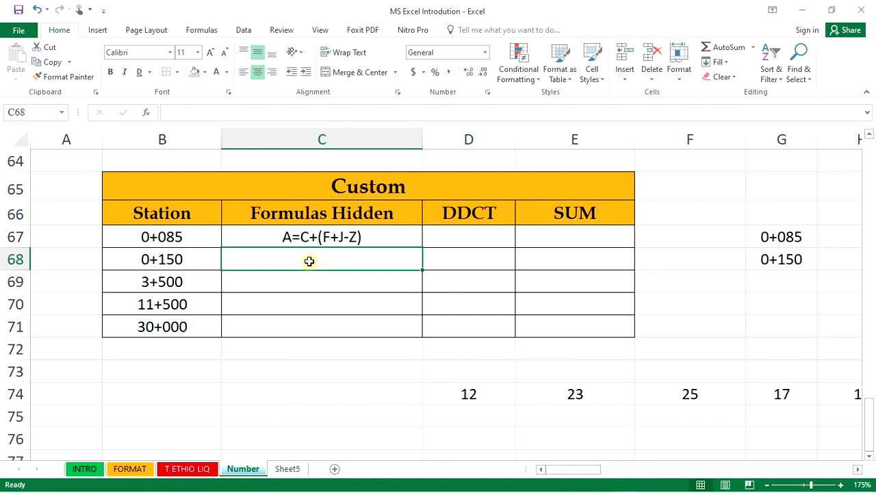
type("=")
left_click(481, 392)
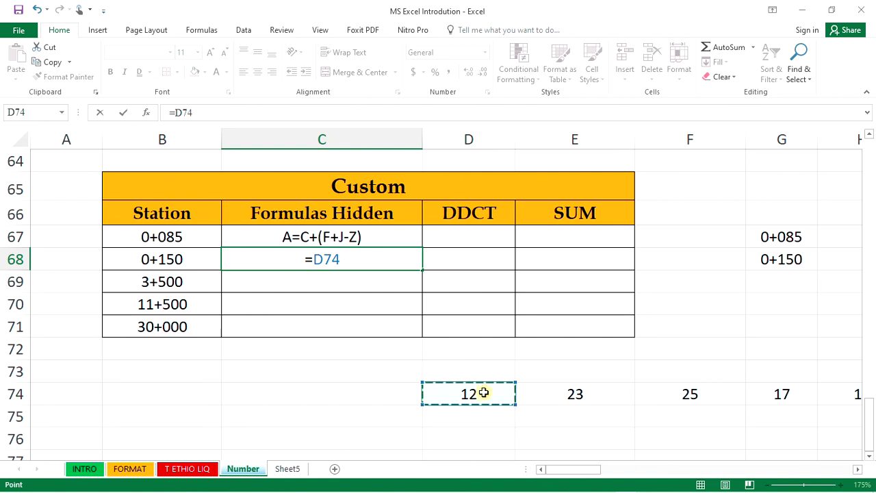
type("*")
left_click(557, 395)
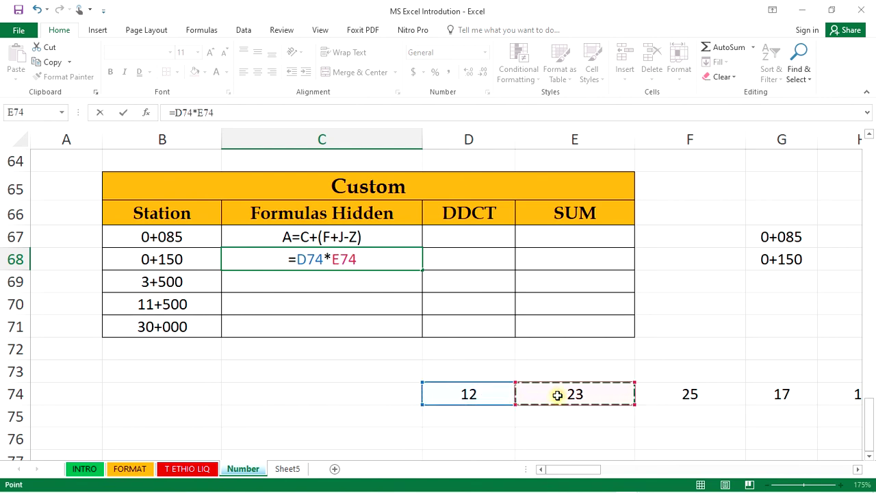
type("-")
left_click(706, 395)
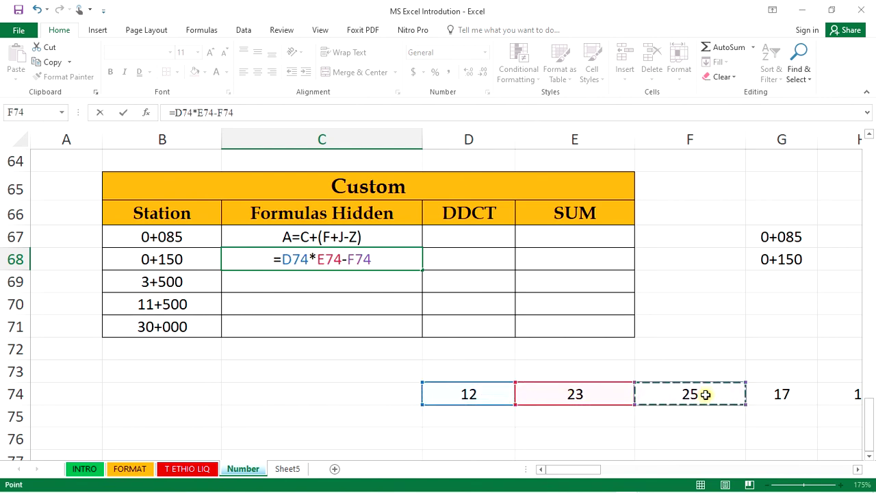
key("Tab")
- Apply the existing custom number format \A=C+F to cell C68 to mask its formula result
left_click(364, 268)
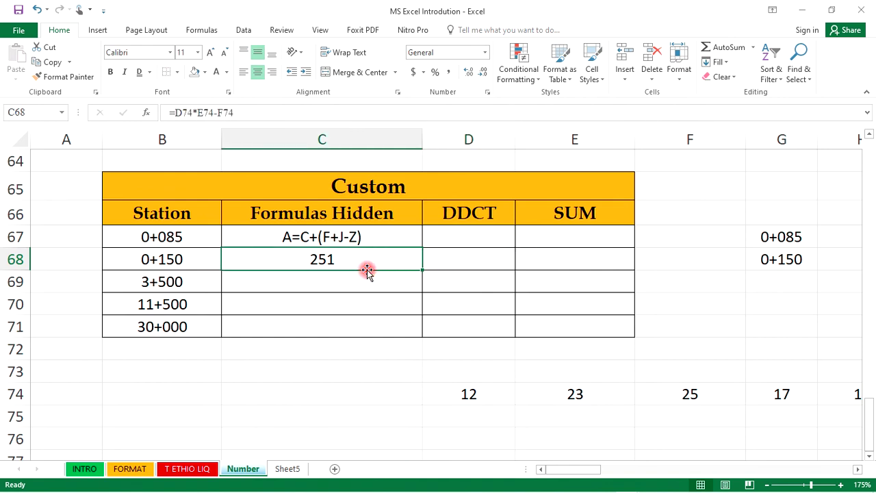
left_click(488, 95)
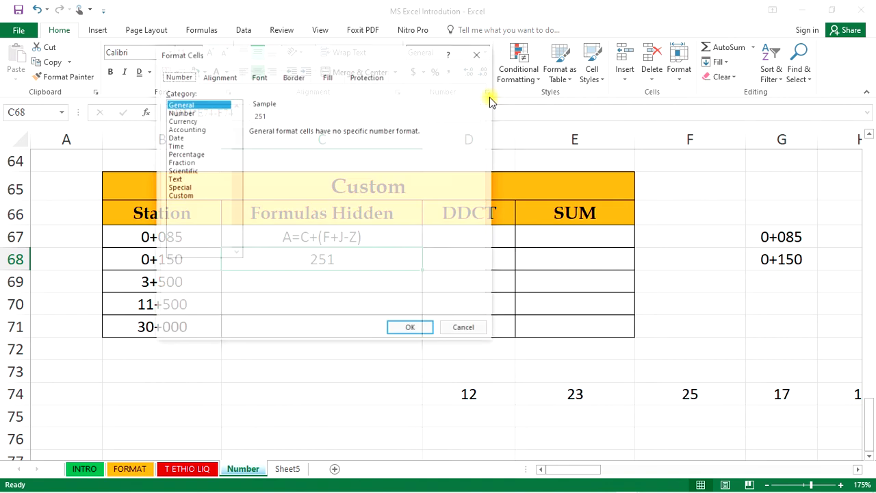
left_click(184, 199)
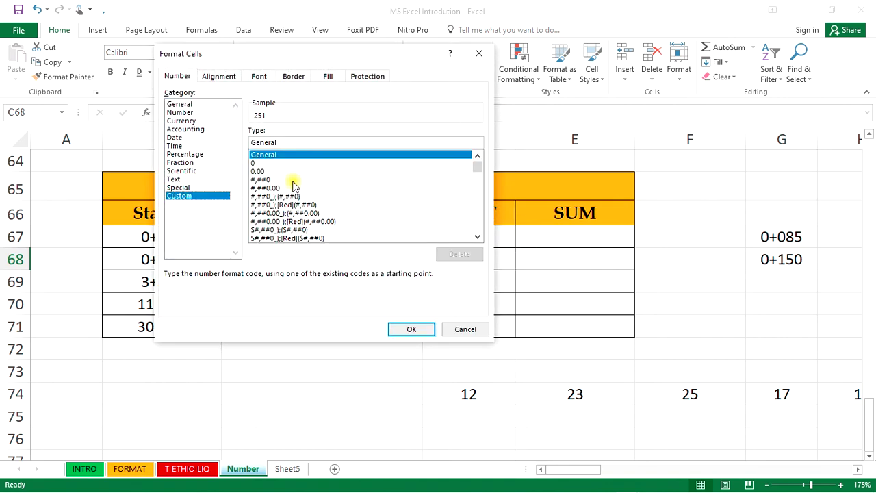
left_click(288, 196)
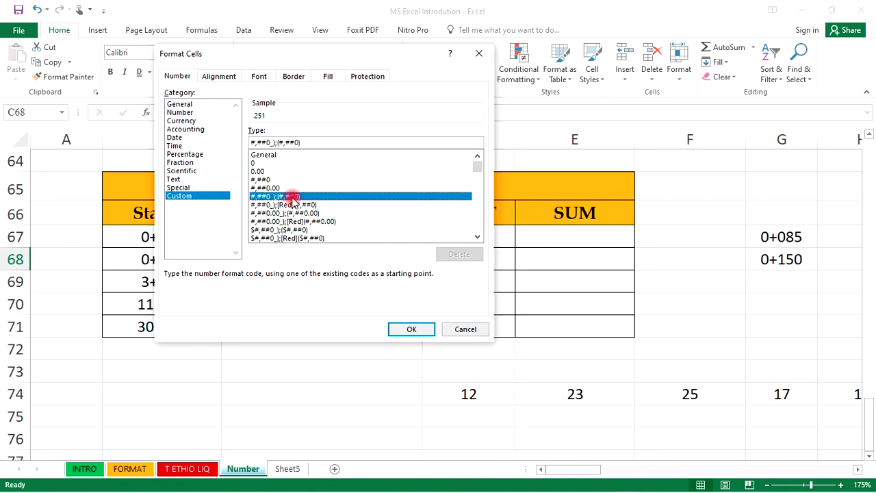
left_click(286, 204)
left_click(291, 221)
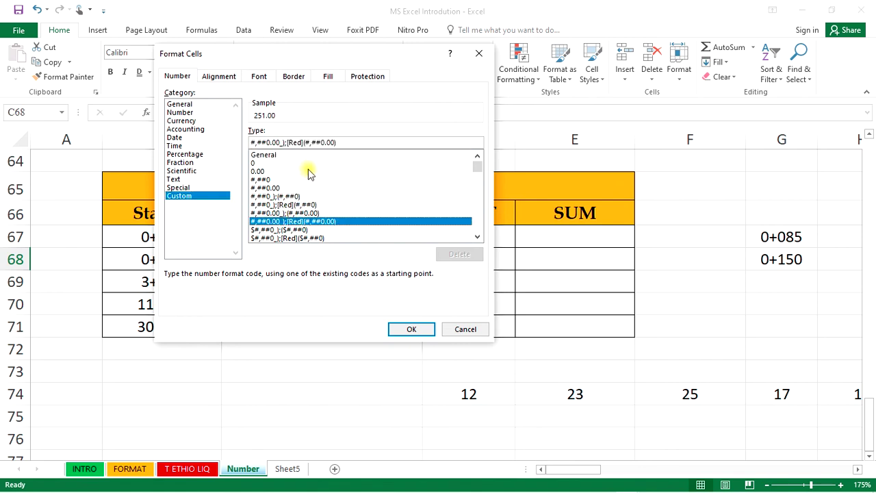
scroll(313, 219, "down", 5)
scroll(312, 220, "down", 3)
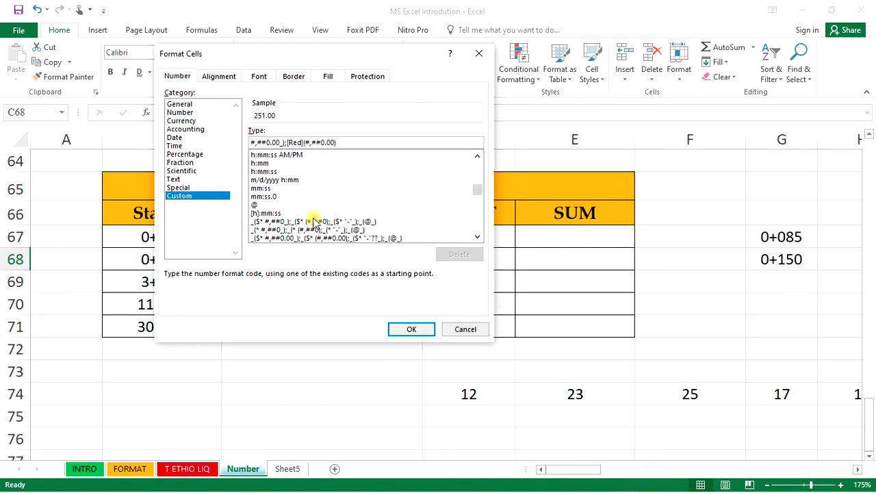
scroll(309, 216, "down", 8)
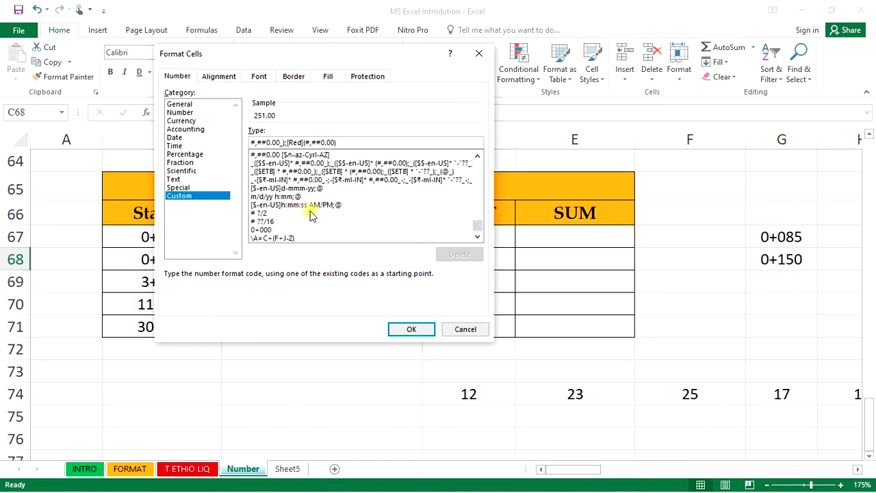
scroll(310, 214, "up", 2)
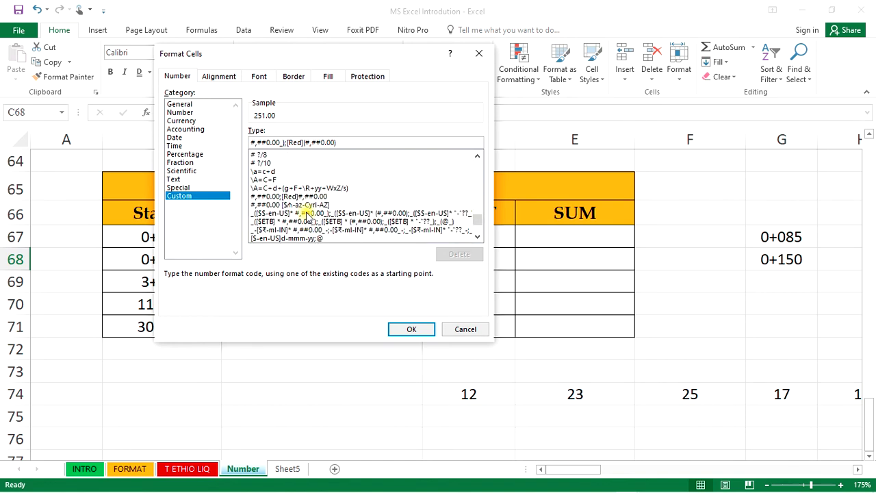
left_click(270, 179)
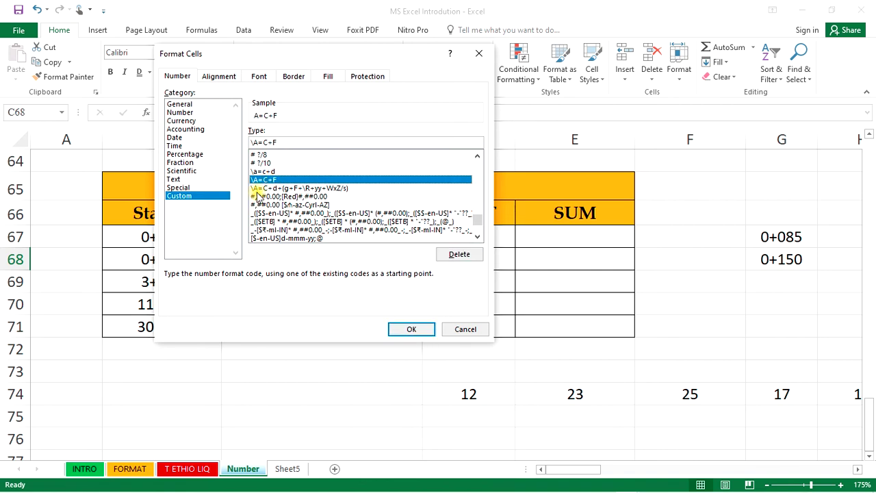
left_click(414, 329)
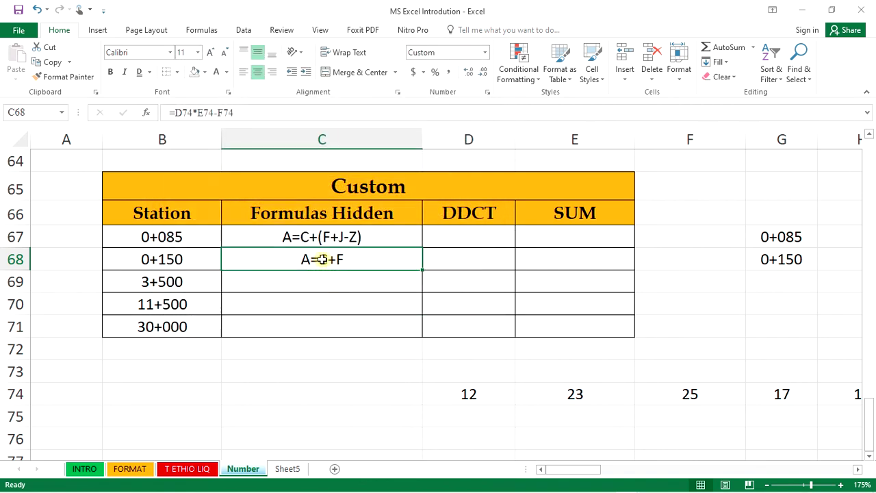
- Enter the formula =E74+F74-G74 in cell C69 of the Formulas Hidden column
left_click(344, 288)
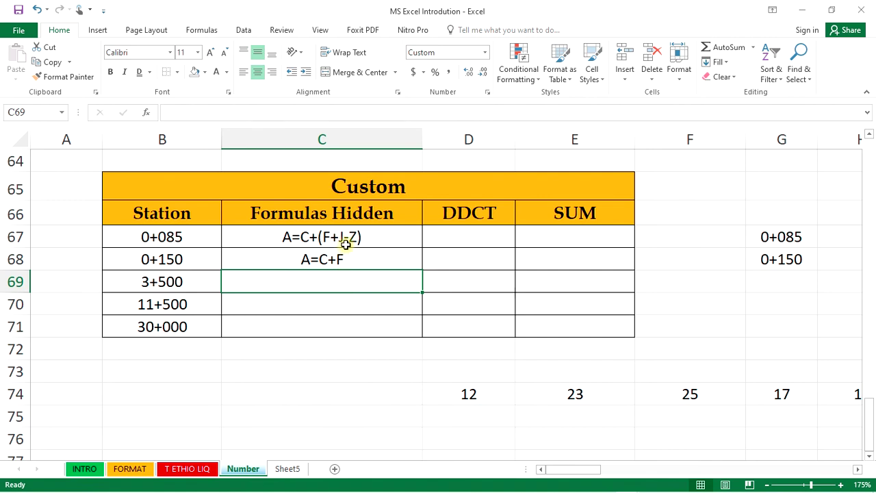
type("=")
left_click(589, 399)
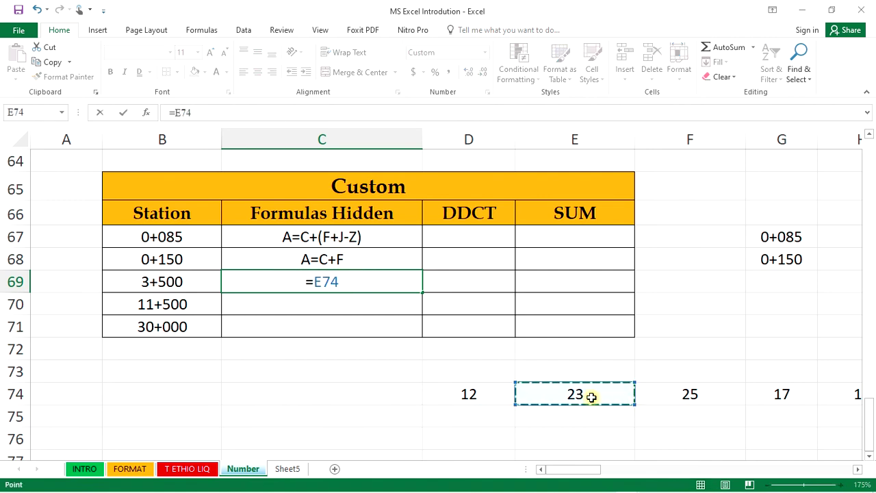
type("+")
left_click(701, 392)
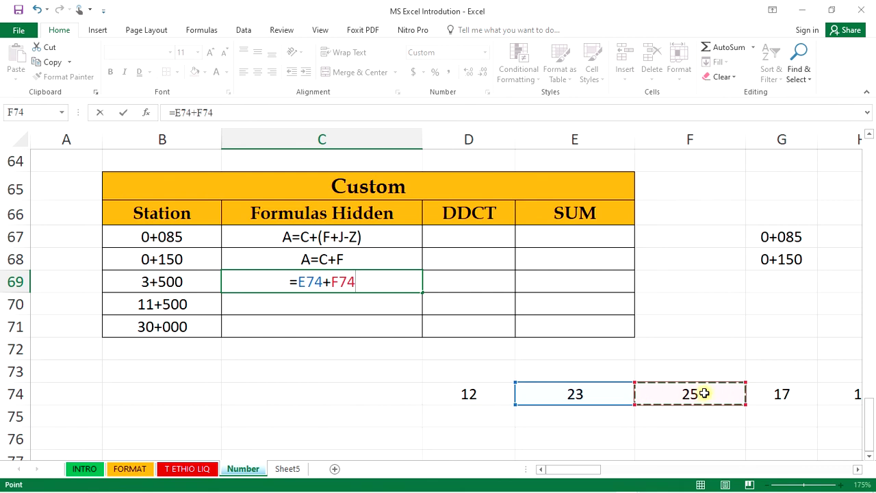
type("-")
left_click(768, 391)
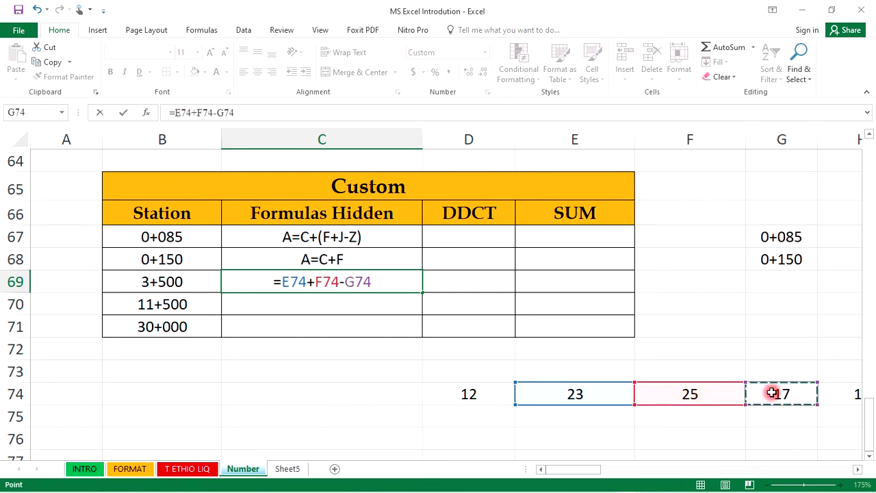
key("Tab")
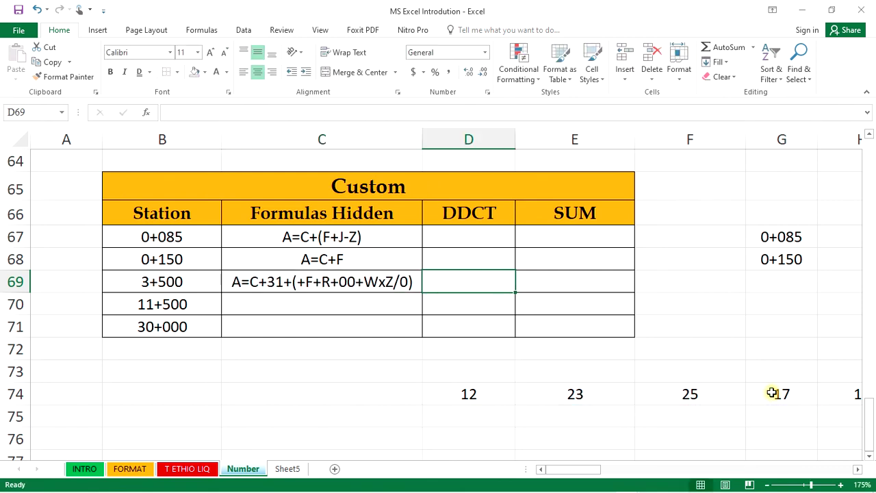
- Review the custom number format code assigned to cell C69, leaving it as it is
left_click(353, 286)
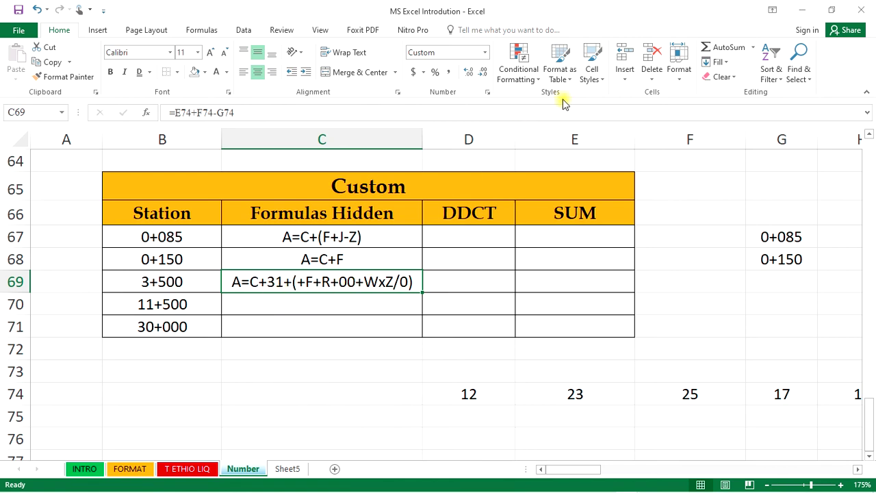
left_click(488, 92)
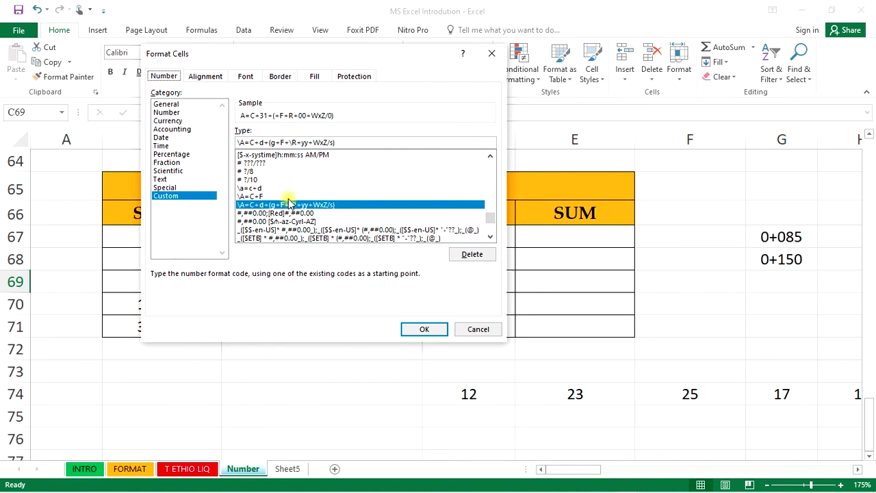
left_click(424, 329)
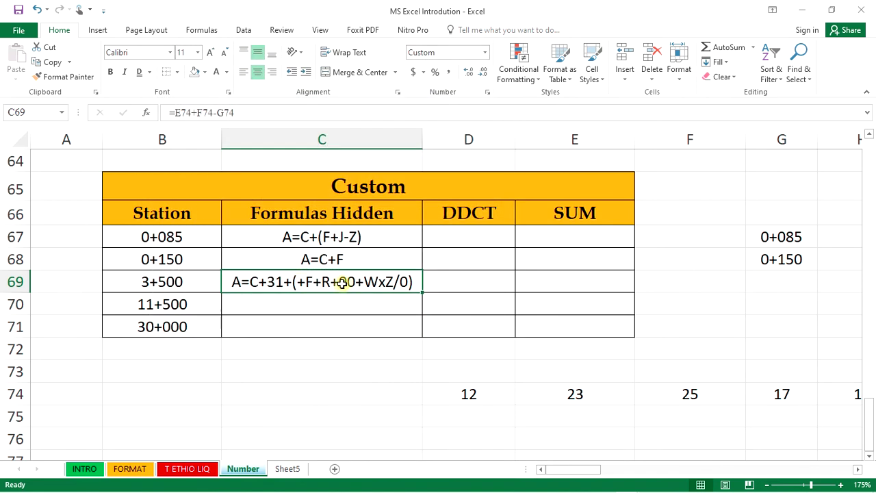
- Remove one y from the yy part of C69's custom format code and apply it
left_click(487, 92)
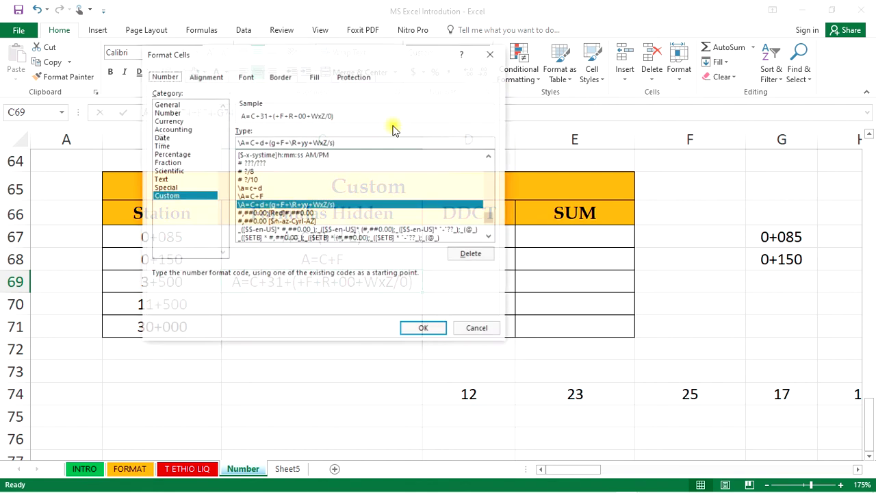
left_click(306, 142)
key("BackSpace")
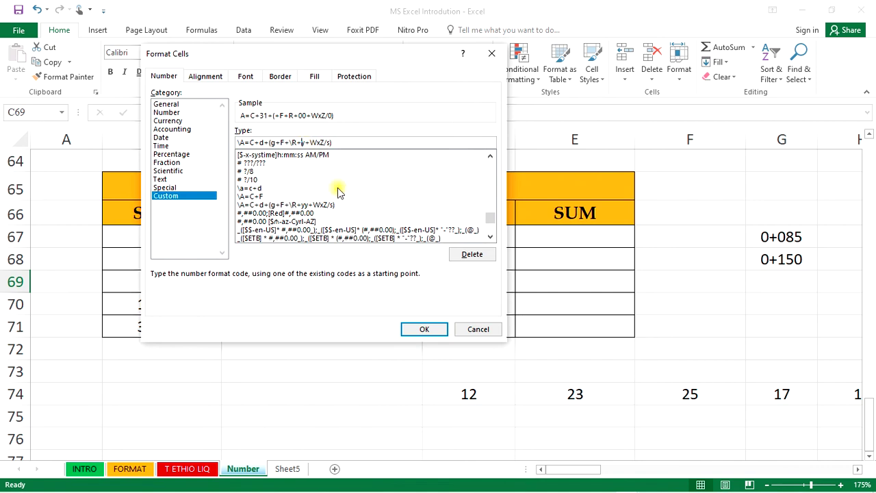
left_click(424, 329)
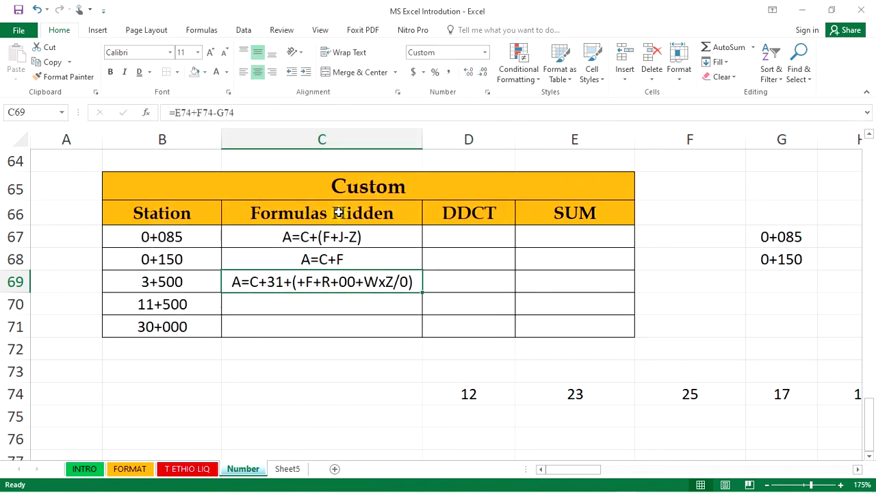
- Enter the formula =D74+E74 in cell D67 of the DDCT column
left_click(473, 235)
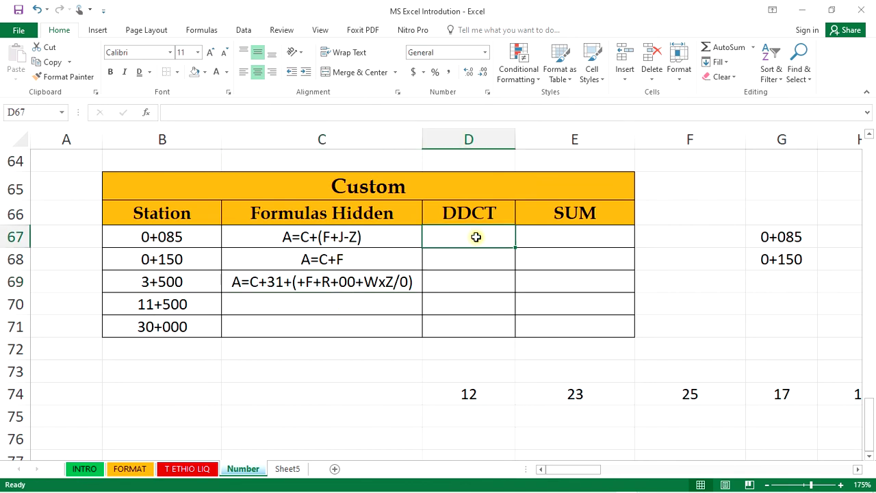
type("=")
left_click(472, 391)
type("+")
left_click(568, 394)
key("Tab")
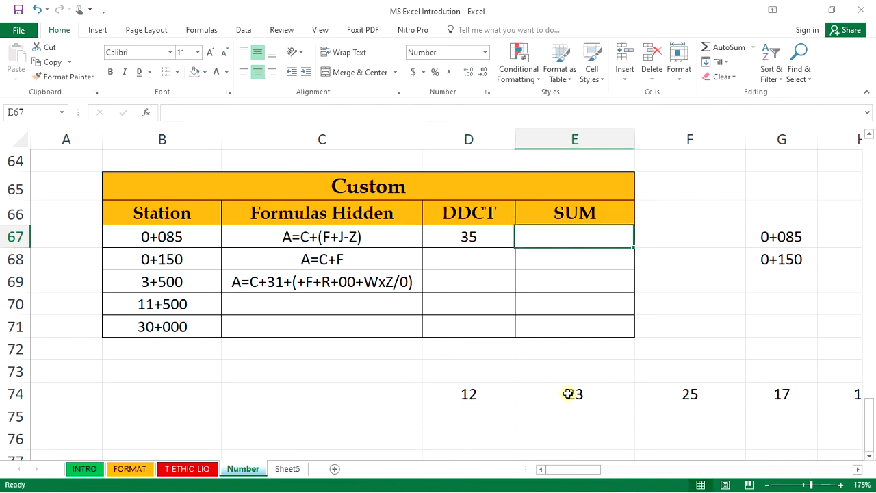
- Label the source values in D74 and E74 by entering C in D73 and E in E73
left_click(463, 232)
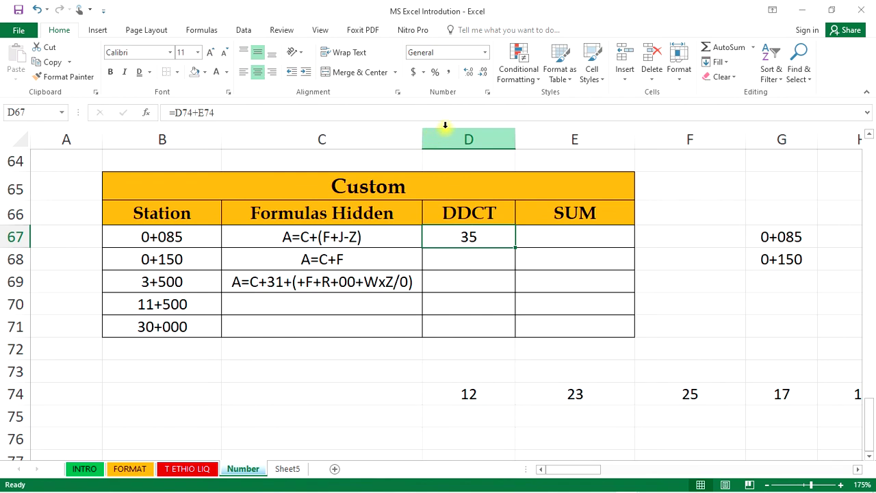
left_click(472, 380)
type("C")
left_click(563, 372)
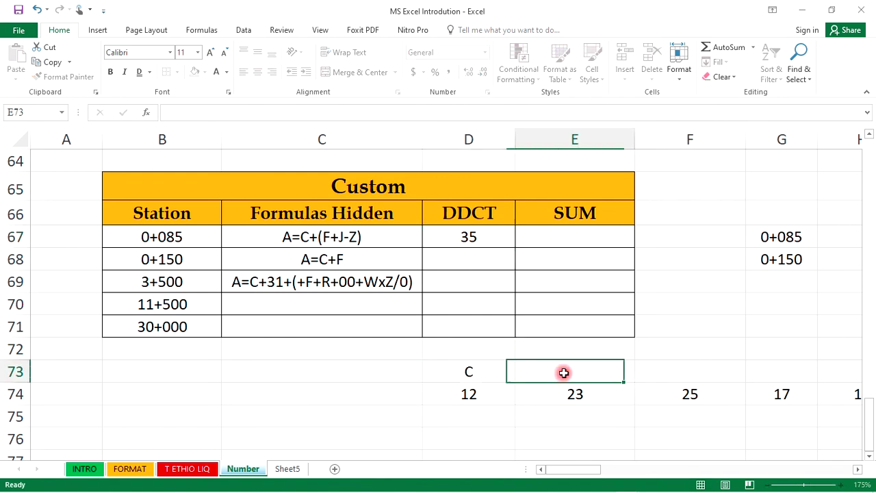
type("D")
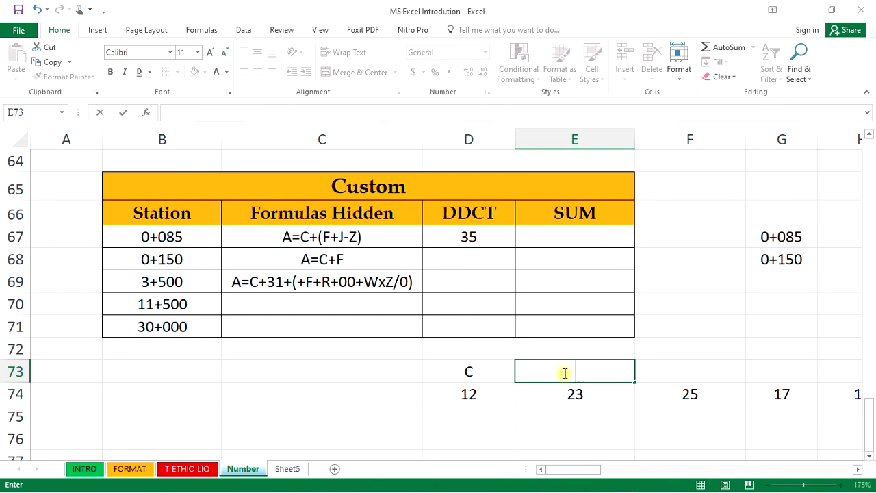
- Give cell D67 the custom number format C+F so that text masks its formula result
left_click(460, 245)
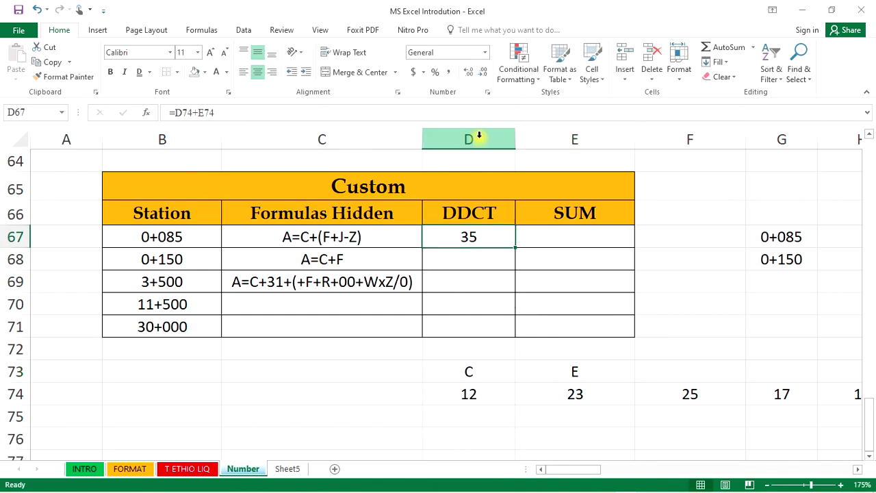
left_click(487, 92)
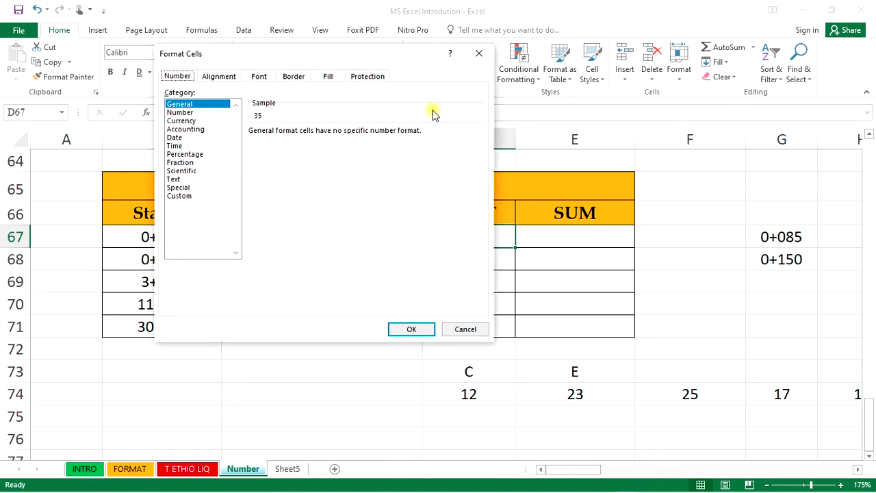
left_click(189, 196)
left_click(260, 171)
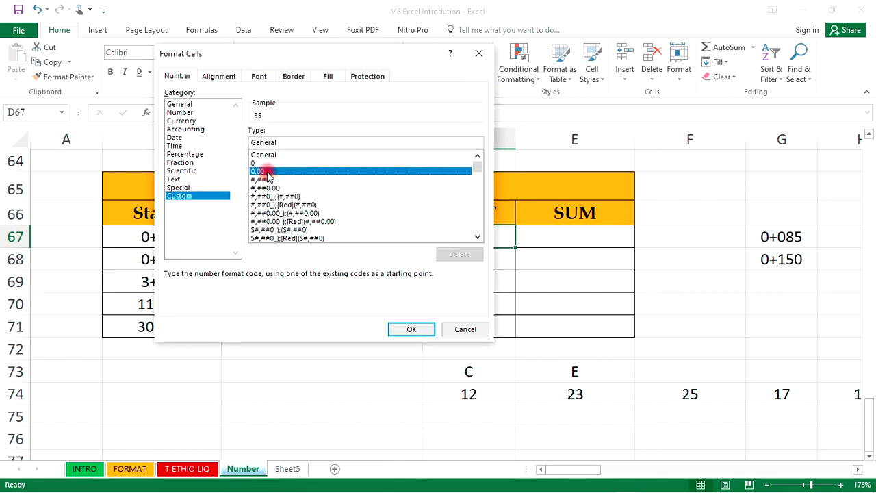
left_click(252, 142)
key("BackSpace")
key("BackSpace")
key("BackSpace")
key("BackSpace")
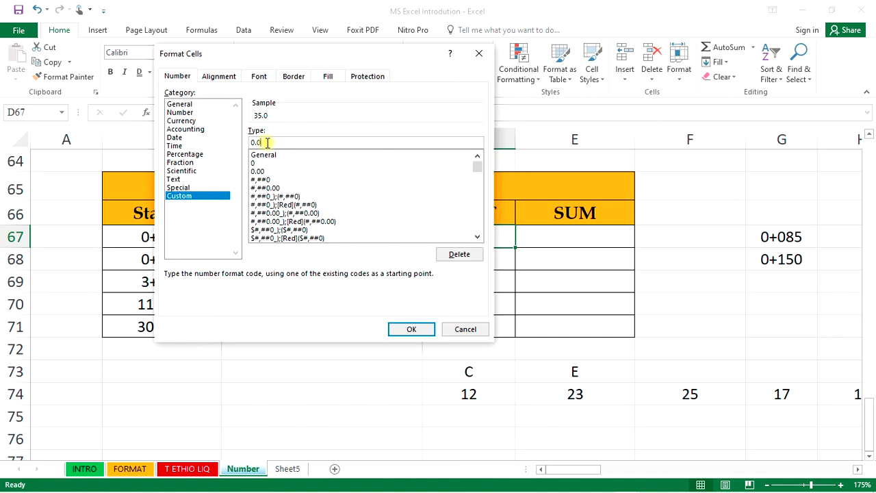
type("C+F")
left_click(413, 329)
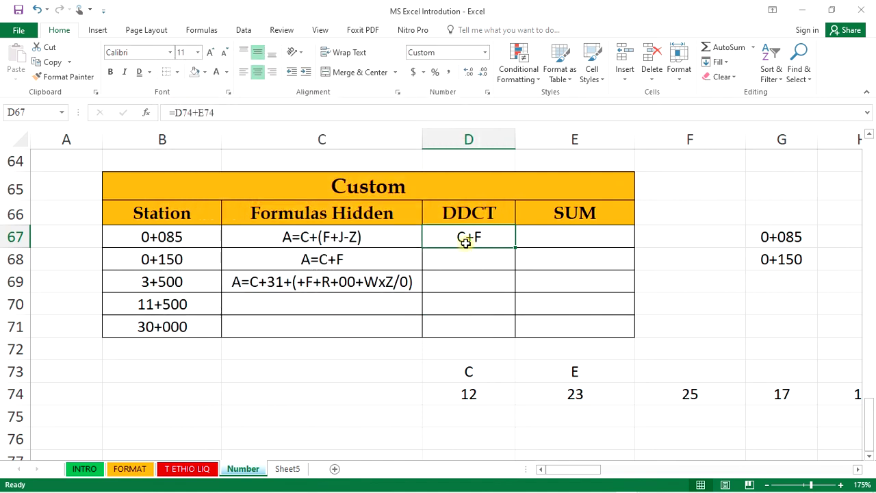
- Change the label above the second source value in E73 to F
left_click(566, 372)
type("F")
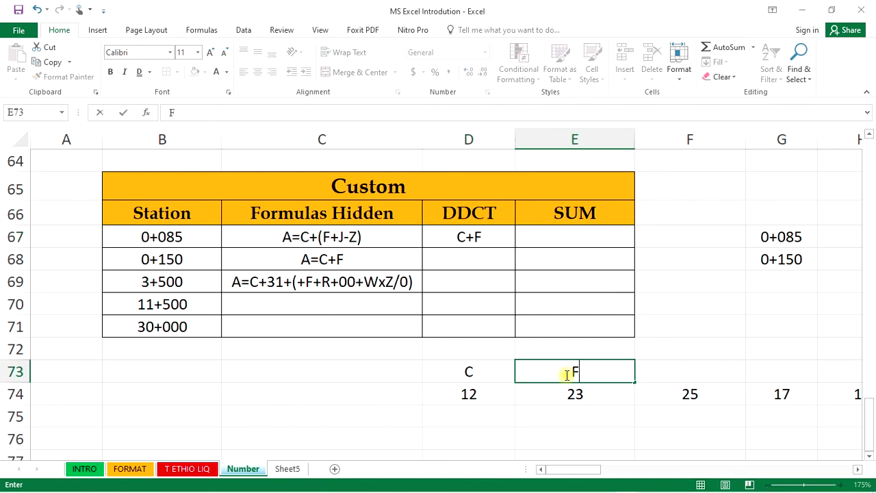
left_click(688, 332)
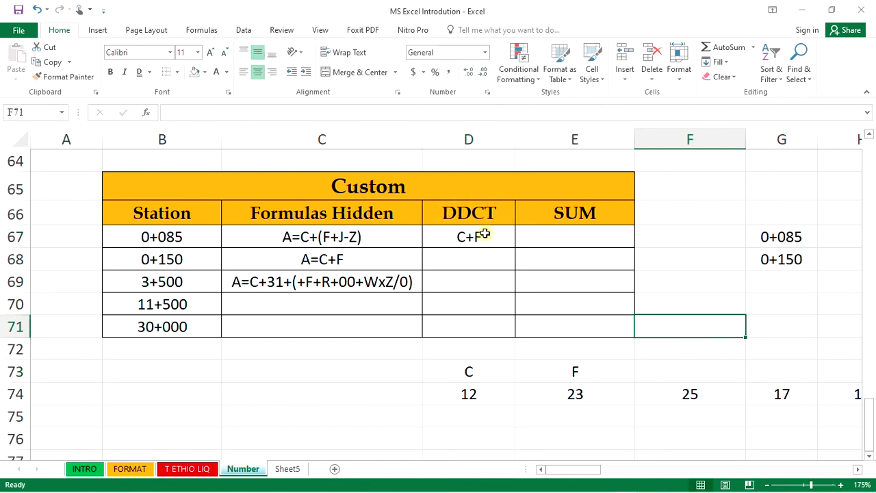
- Move the masked formula cell D67 to E67 in the SUM column
left_click(468, 236)
left_click(560, 236)
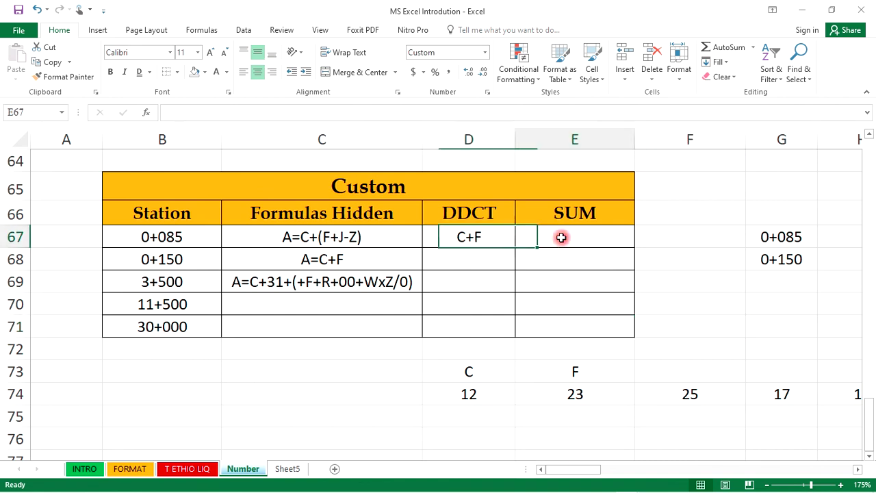
left_click(479, 236)
left_click_drag(512, 235, 533, 239)
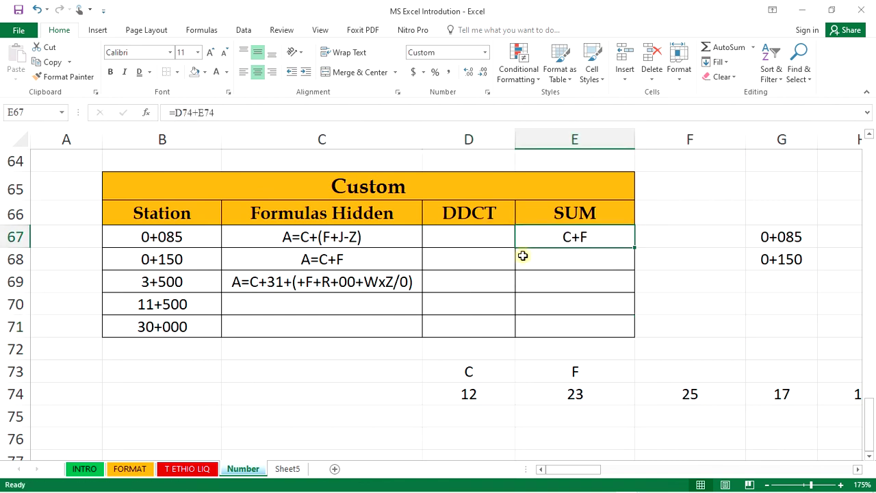
- Copy the masked formula from E67 back into D67 of the DDCT column
left_click(497, 236)
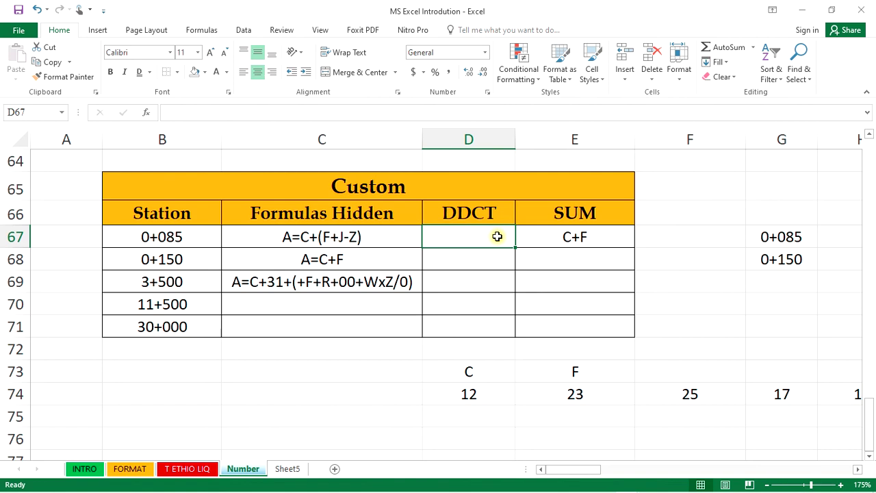
left_click(559, 236)
key("ctrl+c")
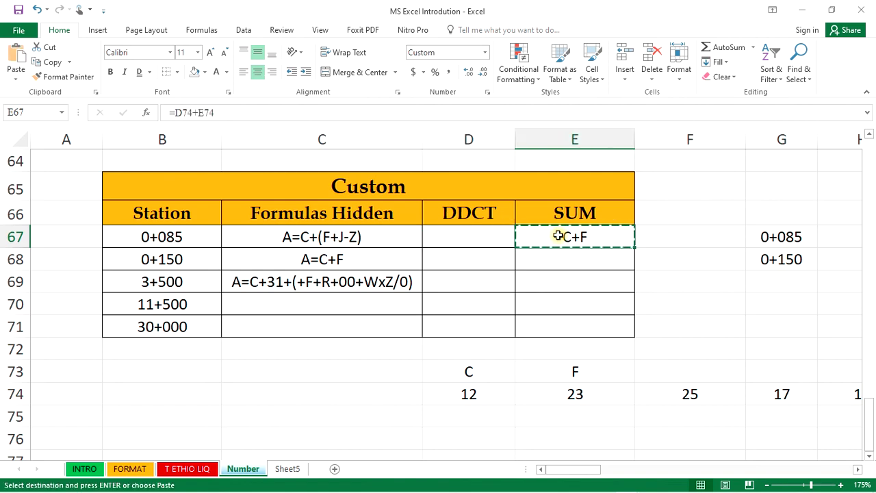
key("Left")
key("ctrl+v")
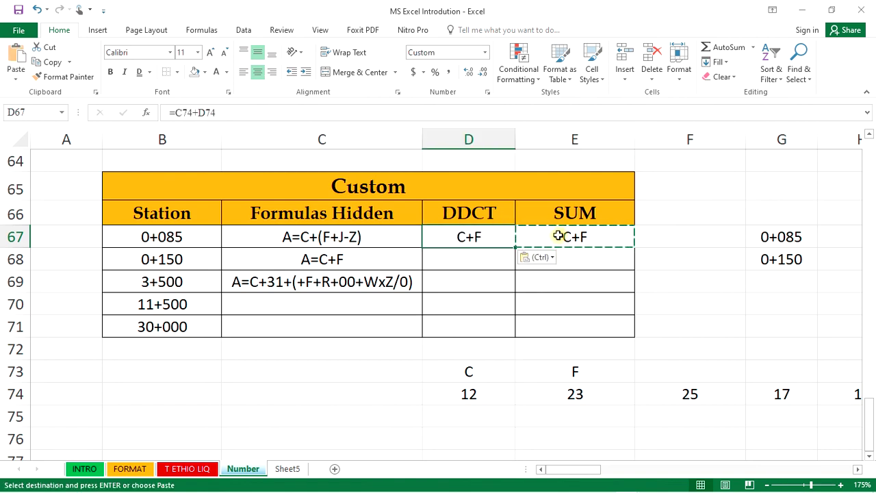
- Change the custom number format code of cell D67 to C-F
left_click(488, 92)
left_click(253, 142)
left_click(247, 141)
key("BackSpace")
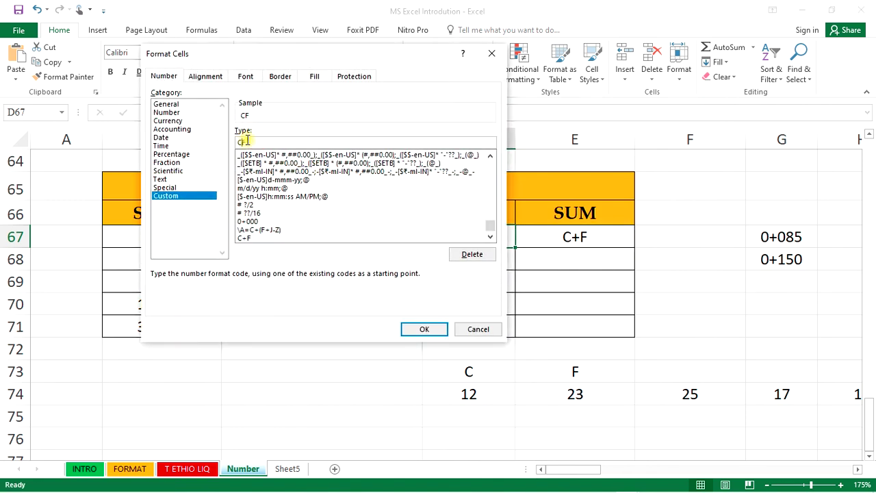
type("-")
left_click(405, 332)
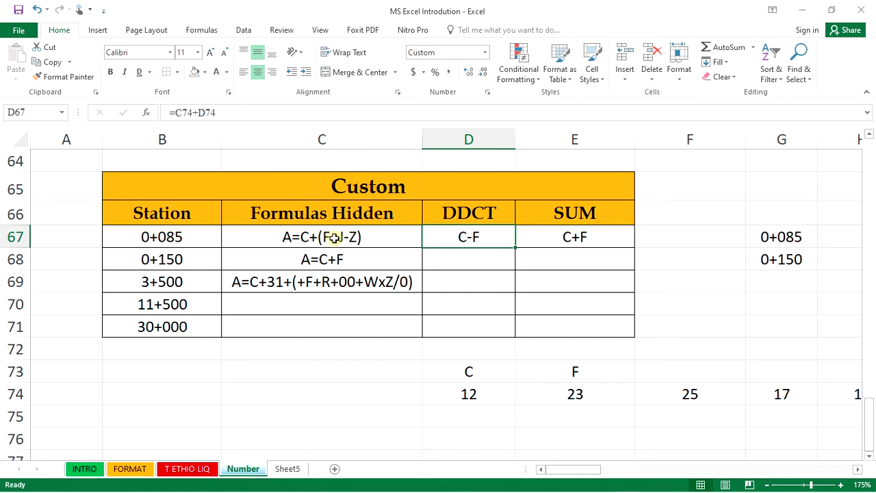
left_click_drag(171, 238, 171, 327)
left_click_drag(377, 240, 377, 279)
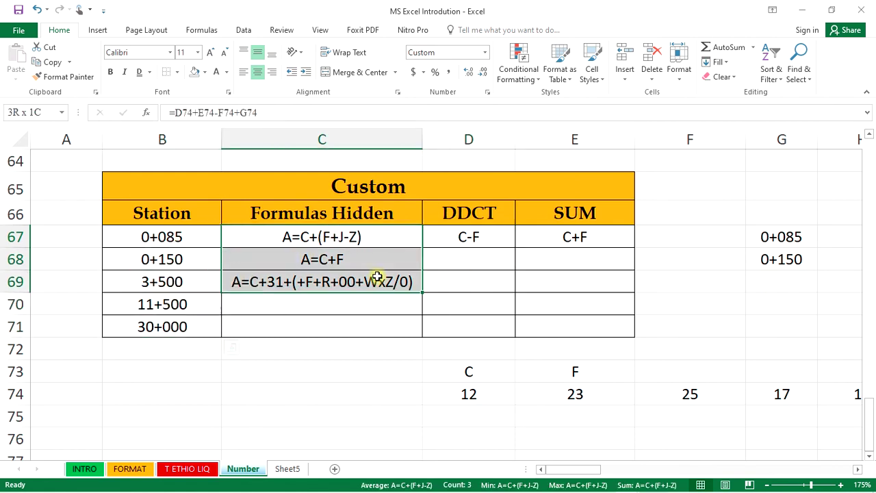
left_click(503, 237)
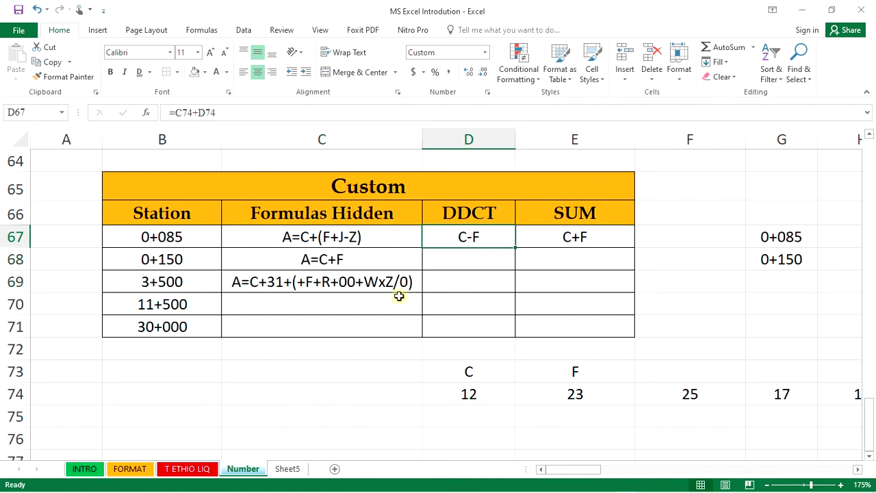
- Enter 12 in cell D68 of the DDCT column
left_click(482, 265)
type("12")
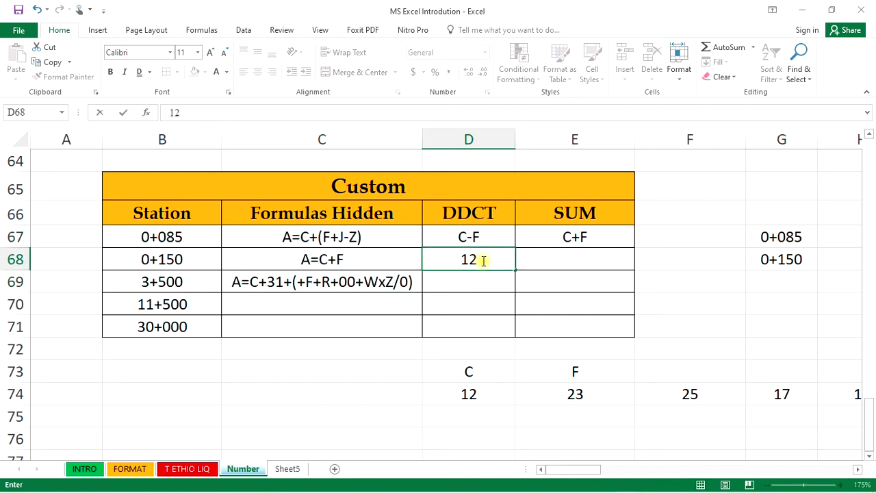
left_click(540, 286)
- Preview the Custom category's number, currency, percentage, scientific and fraction codes on the sample for cell D68
left_click(479, 256)
left_click(489, 93)
left_click(183, 196)
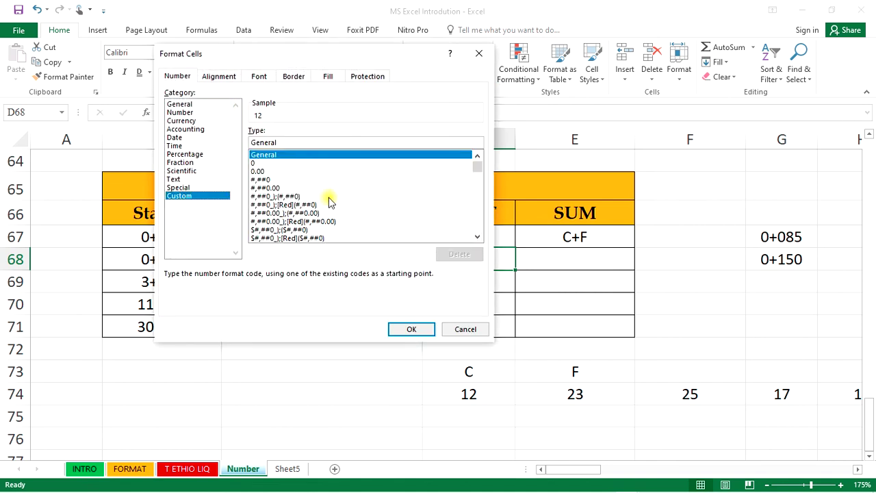
left_click(309, 172)
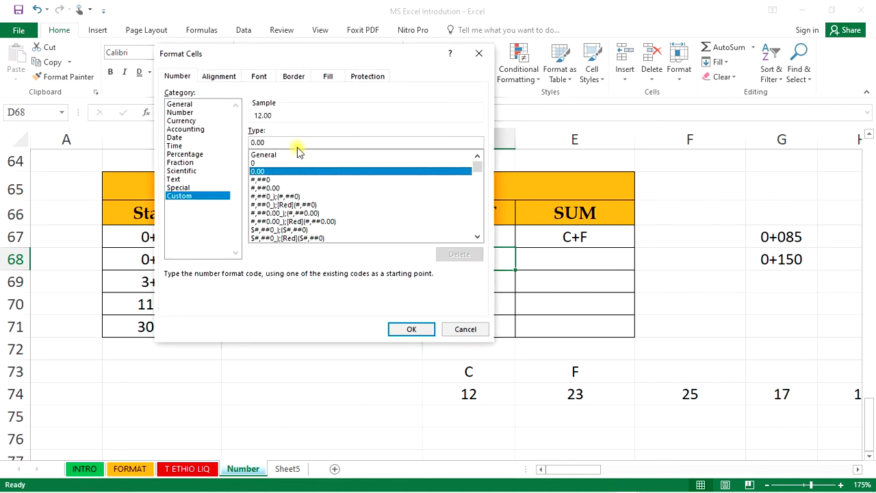
left_click(288, 156)
left_click_drag(349, 56, 297, 66)
left_click(230, 174)
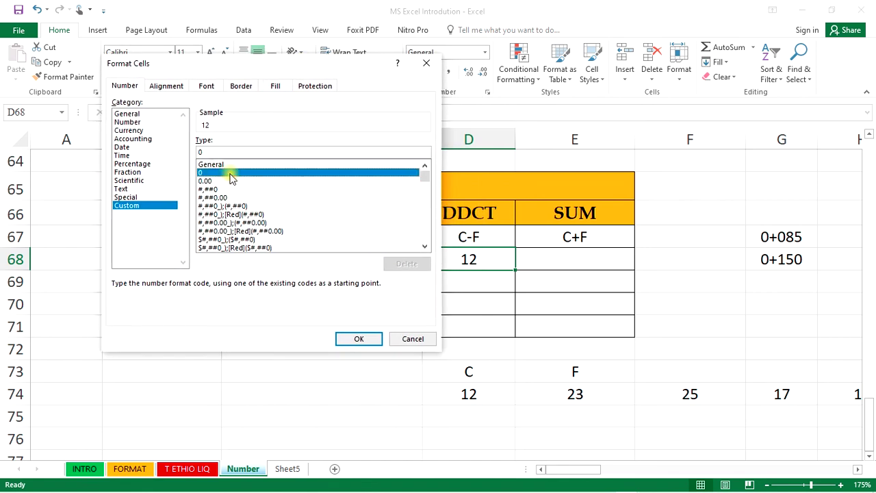
key("Down")
key("Down")
key("Down")
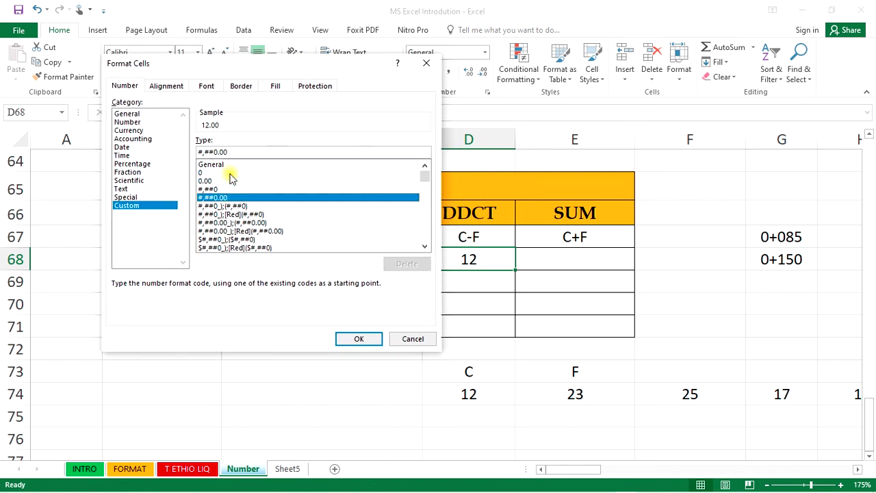
key("Down")
key("Down")
key("Down")
key("Down")
key("Down")
key("Down")
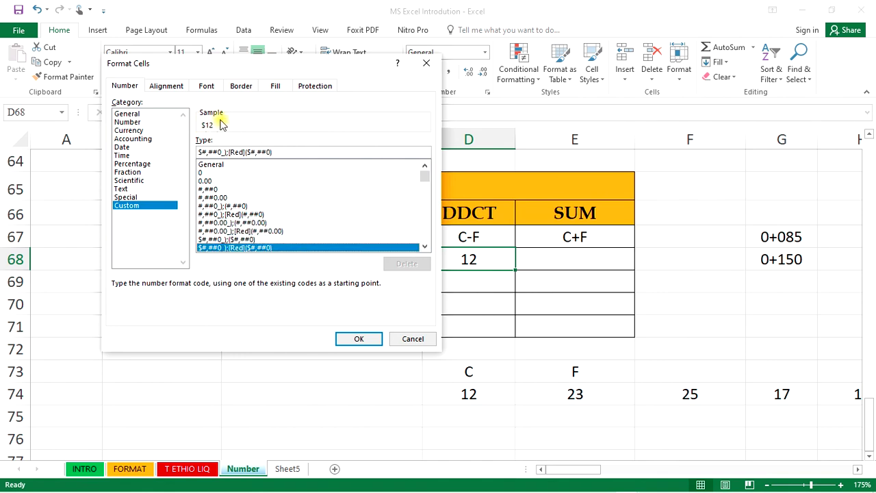
key("Down")
key("Down")
key("Down")
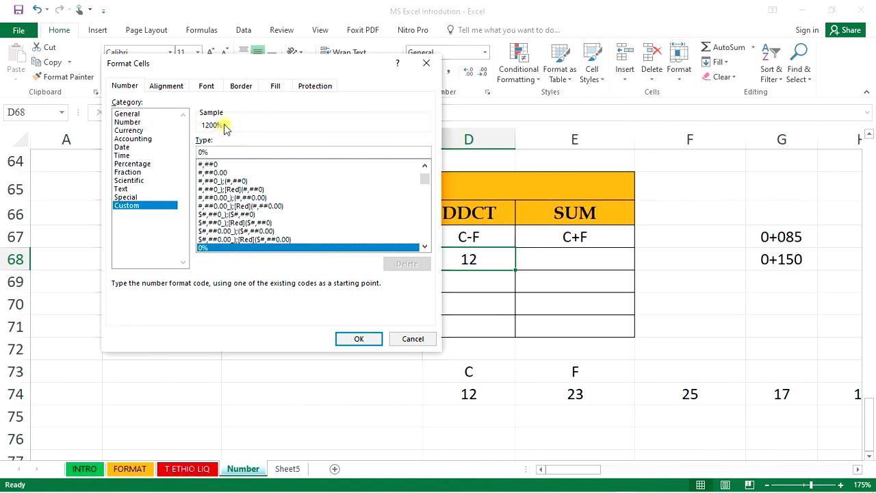
key("Up")
key("Up")
key("Up")
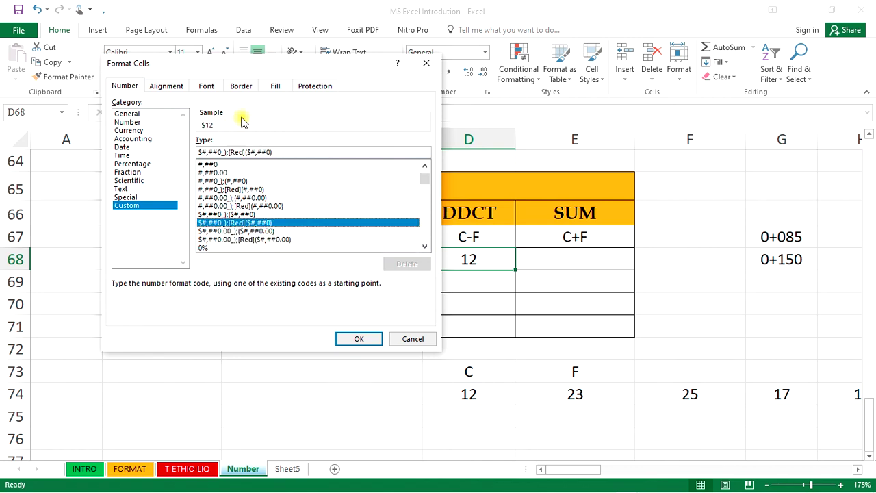
key("Down")
key("Down")
key("Down")
key("Down")
key("Down")
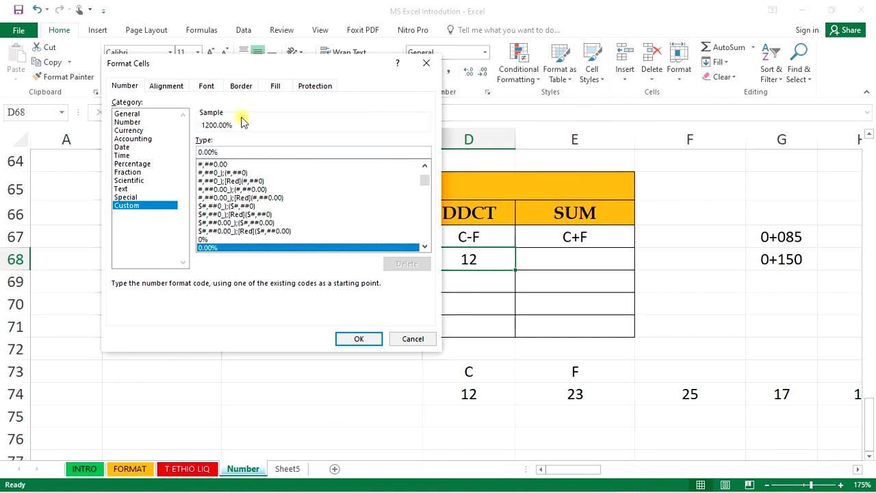
key("Down")
key("Down")
key("Down")
key("Down")
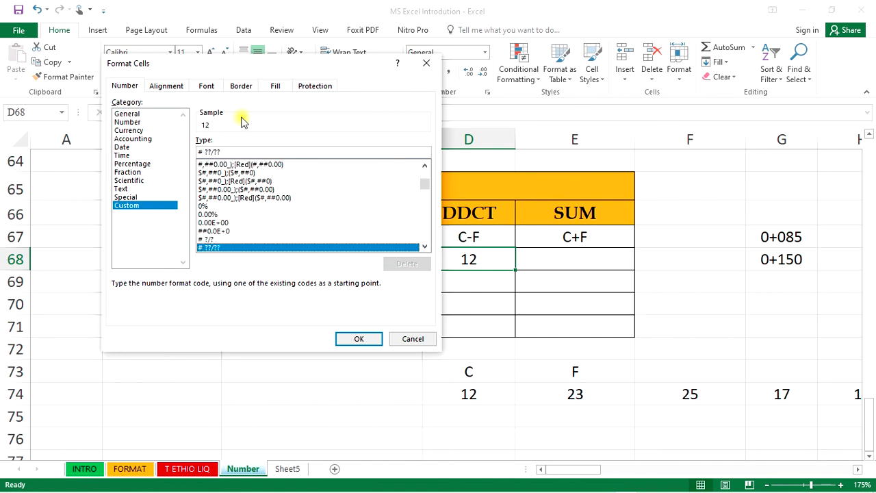
- Go through the custom date and time codes and apply m/d/yyyy h:mm to cell D68
key("Down")
key("Down")
key("Down")
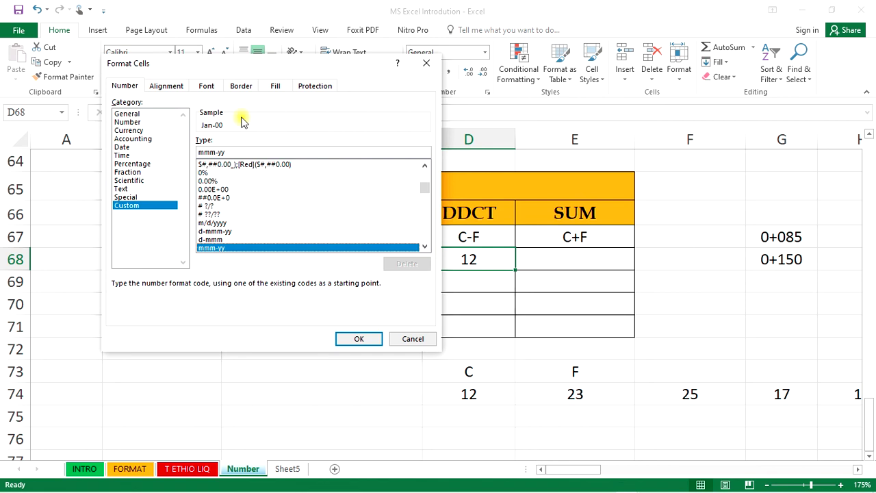
key("Down")
key("Down")
key("Down")
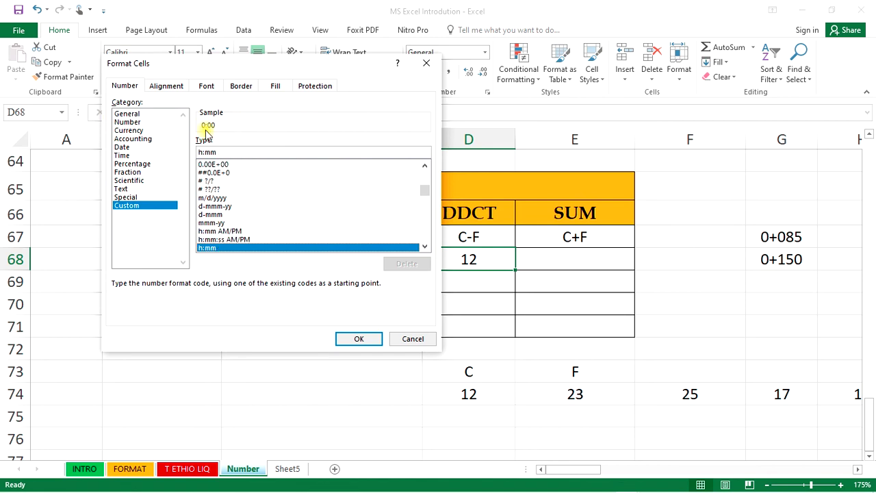
key("Down")
key("Down")
key("Down")
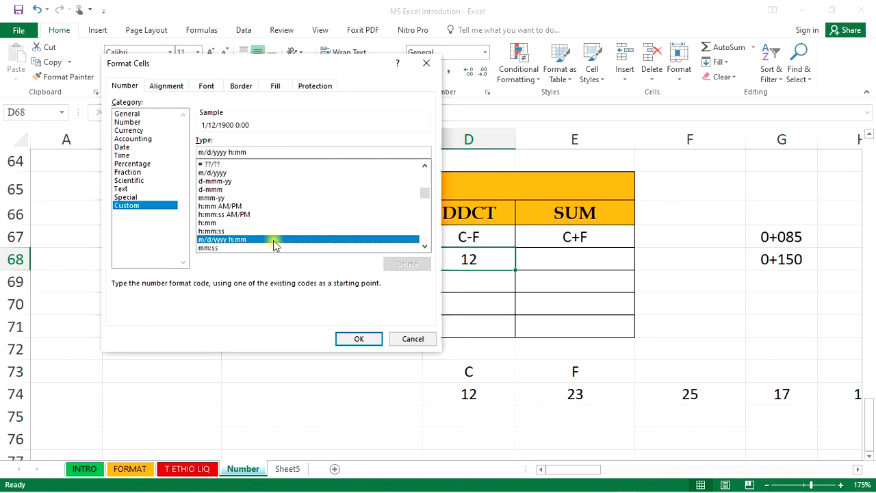
left_click(359, 342)
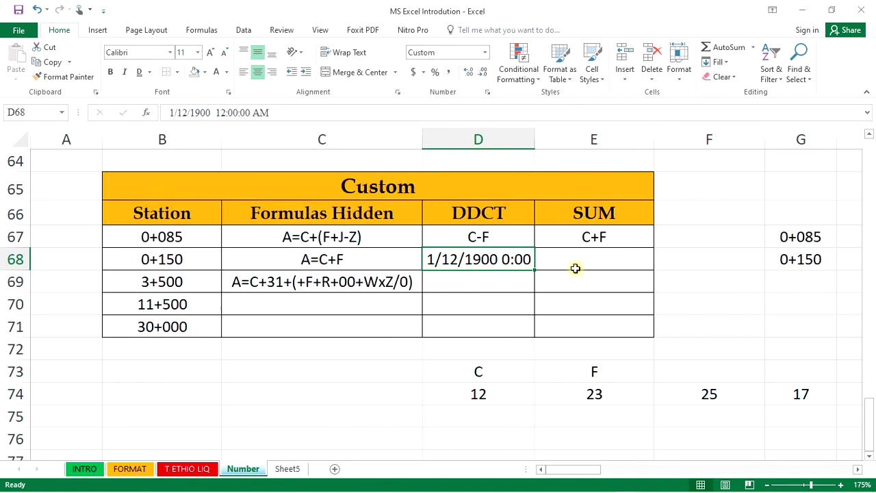
- Enter 15 in cell D69 of the DDCT column
left_click(508, 276)
type("15")
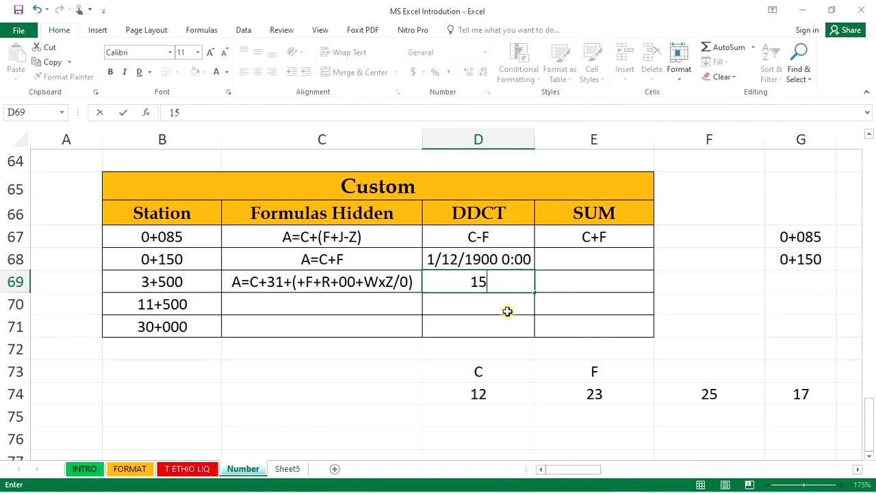
key("Return")
- Apply the custom long date format [$-x-sysdate]dddd, mmmm dd, yyyy to cell D69
left_click(502, 281)
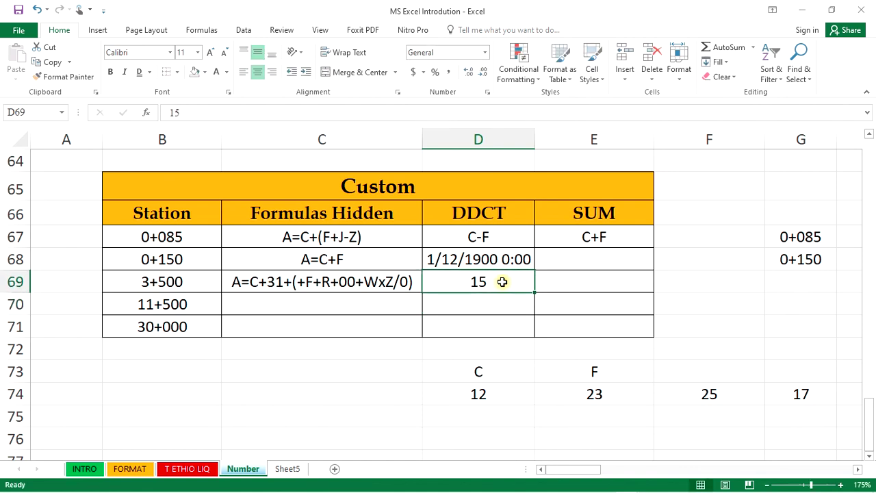
left_click(488, 93)
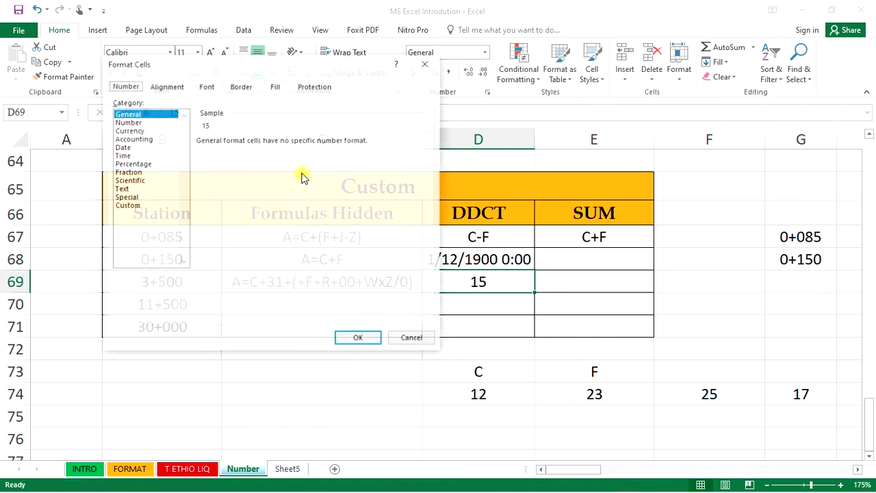
left_click(129, 205)
left_click(270, 190)
scroll(273, 191, "down", 5)
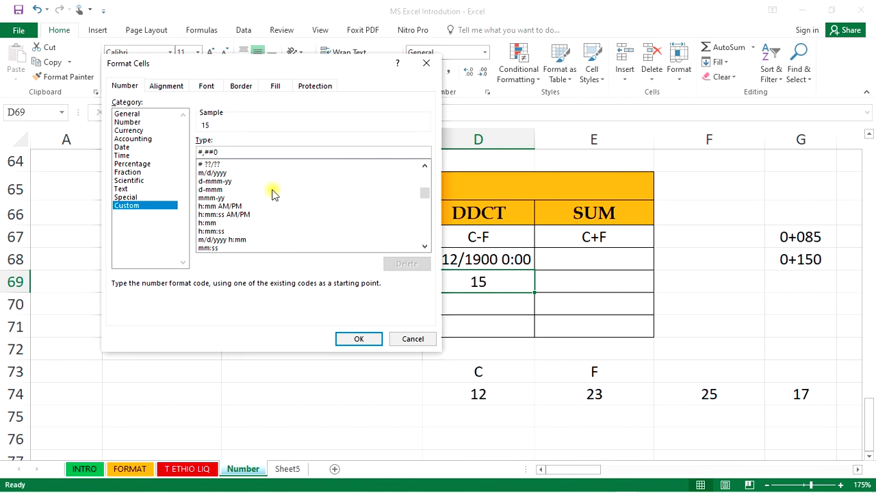
left_click(281, 182)
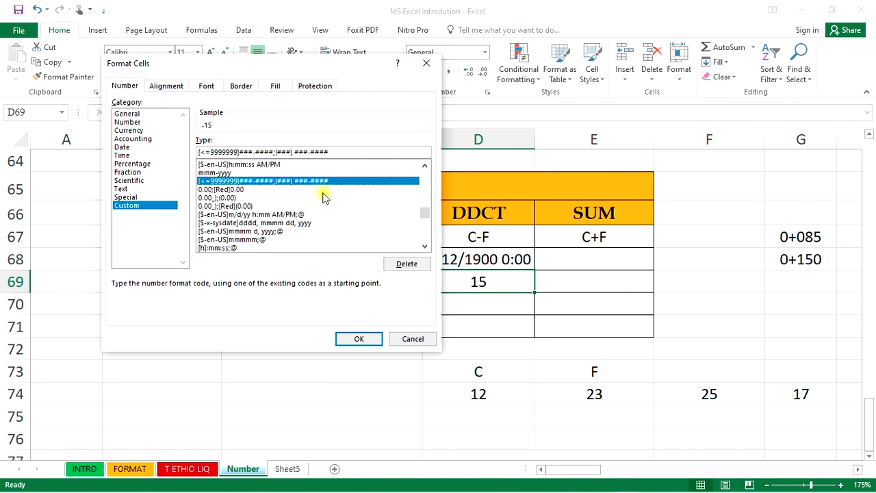
left_click(323, 192)
left_click(323, 195)
key("Down")
key("Down")
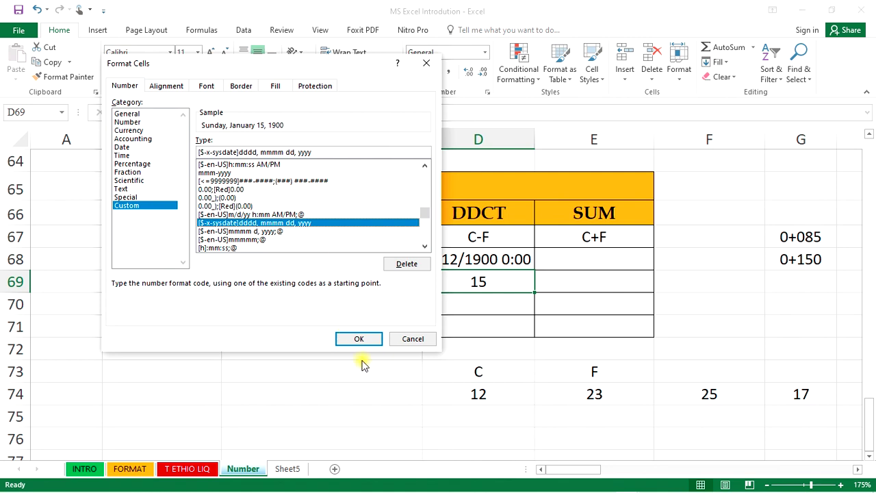
left_click(359, 340)
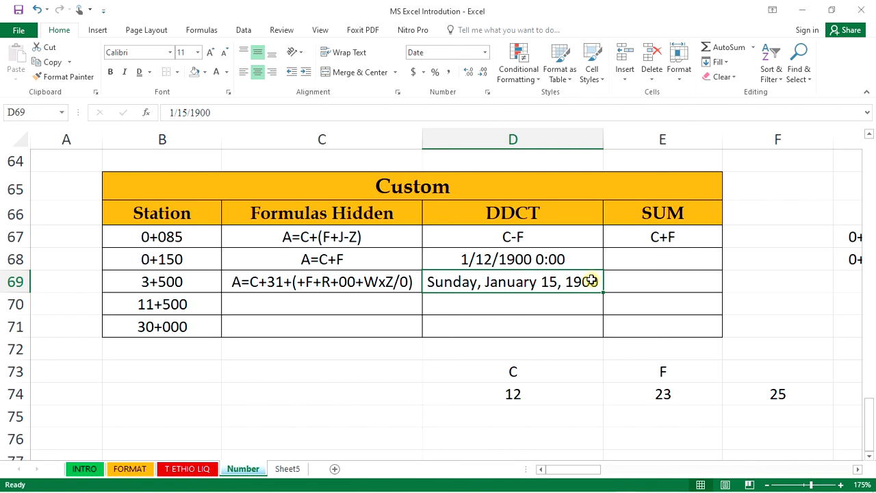
- Enter the number 125489374 in cell D76 below the Custom table
scroll(590, 281, "down", 2)
left_click(400, 359)
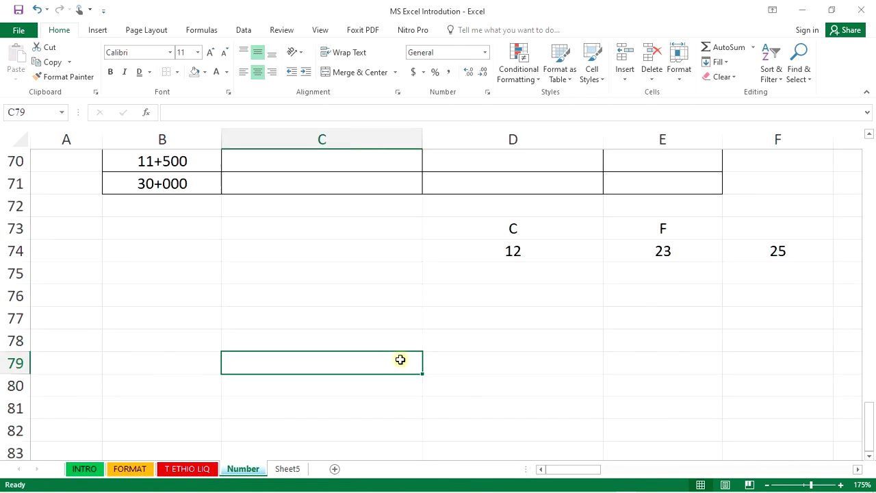
left_click(498, 300)
type("1")
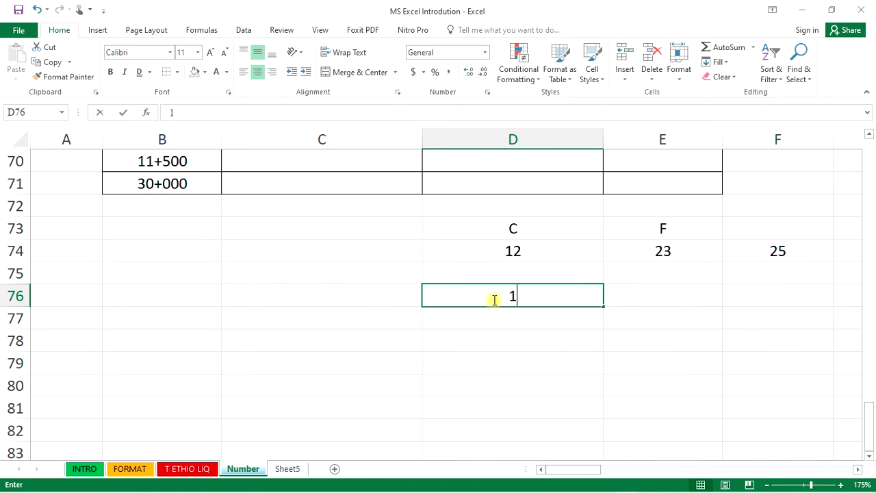
type("25489374")
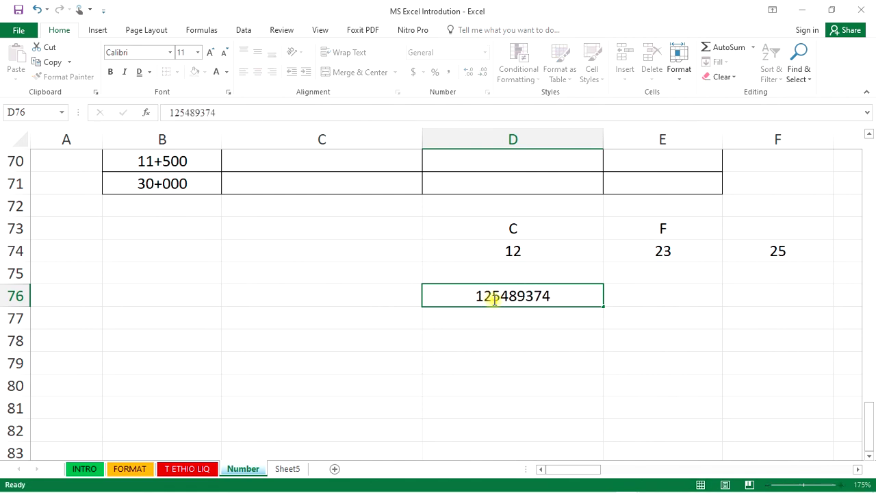
left_click(493, 299)
left_click(509, 315)
type("1254")
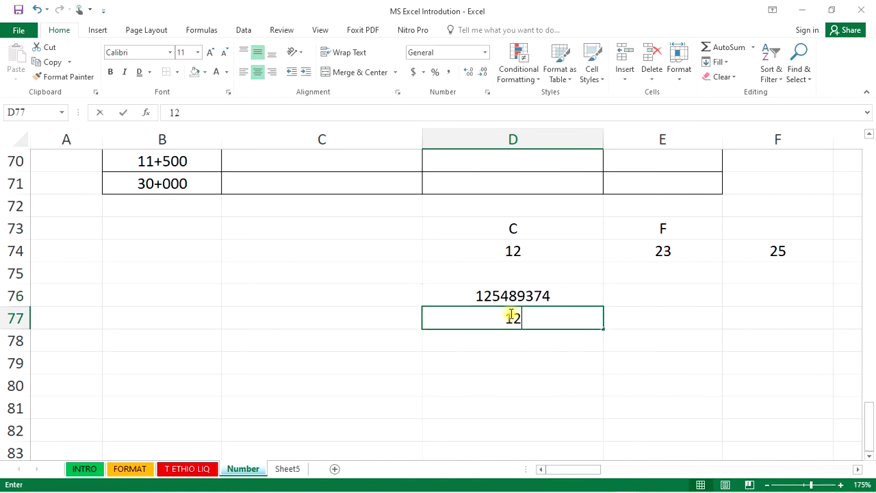
type("7893354")
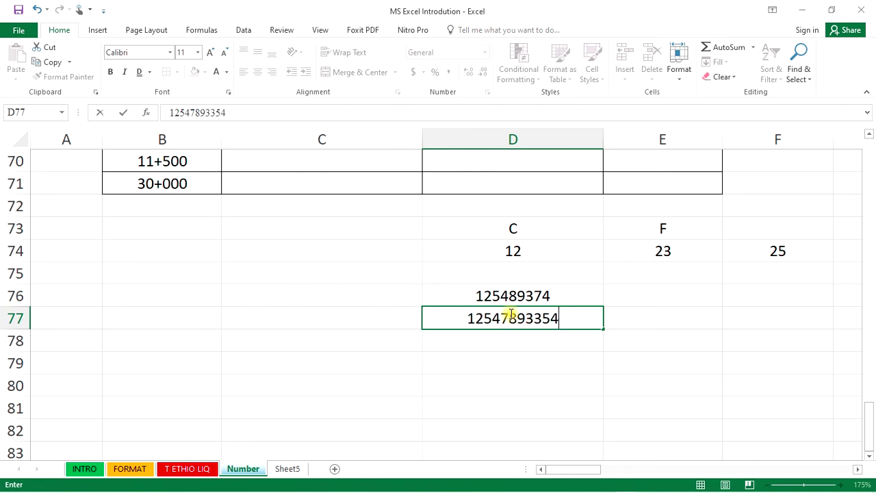
key("Return")
type("154789621")
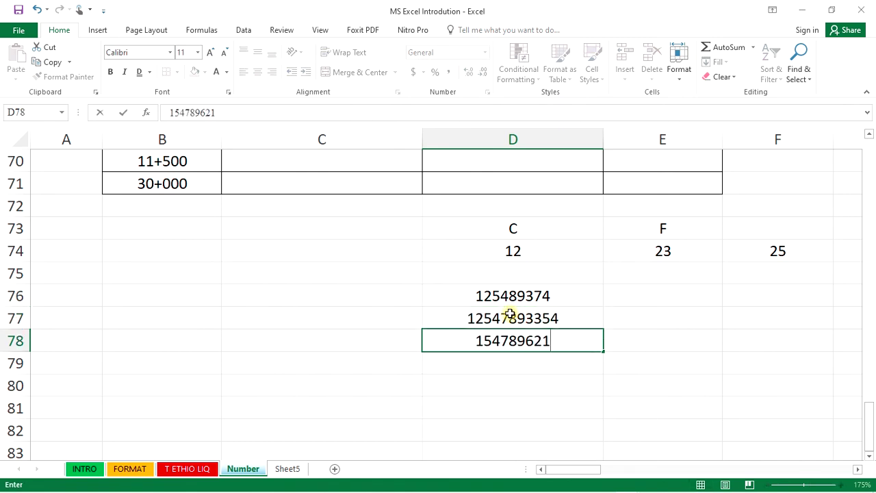
left_click(617, 322)
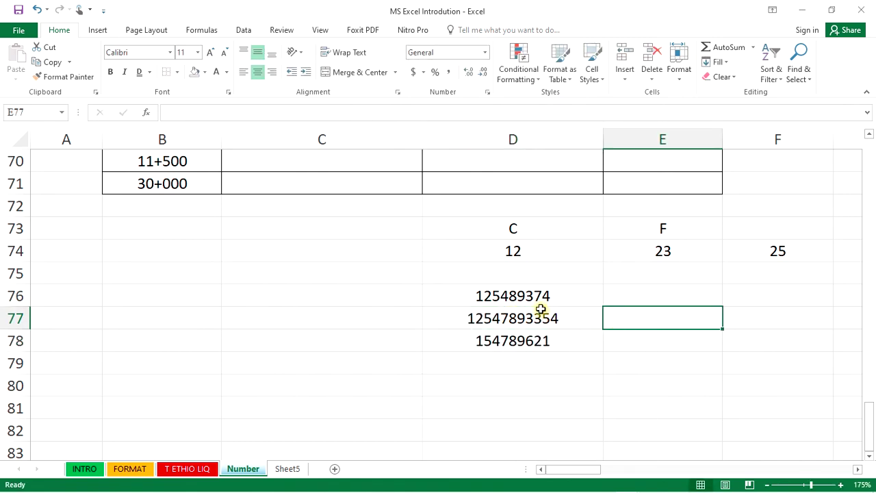
- Enter the decimal number 15557899.415 in cell D79
left_click(543, 361)
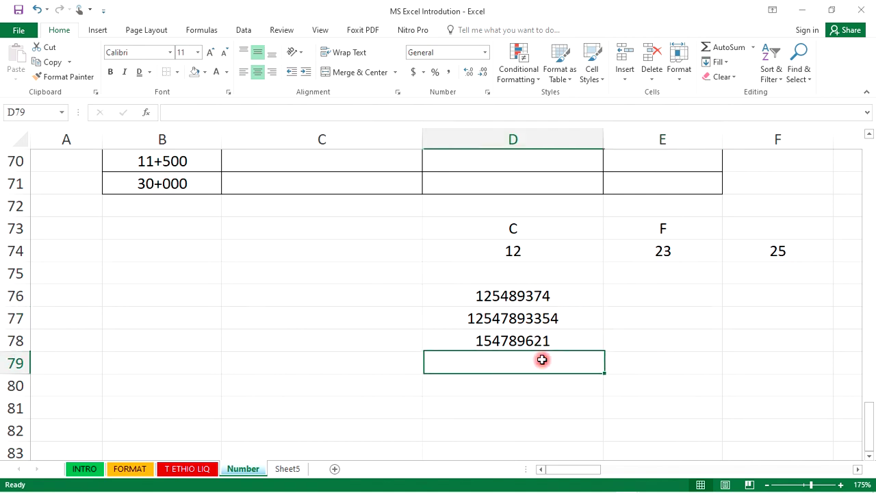
type("15557899*132452")
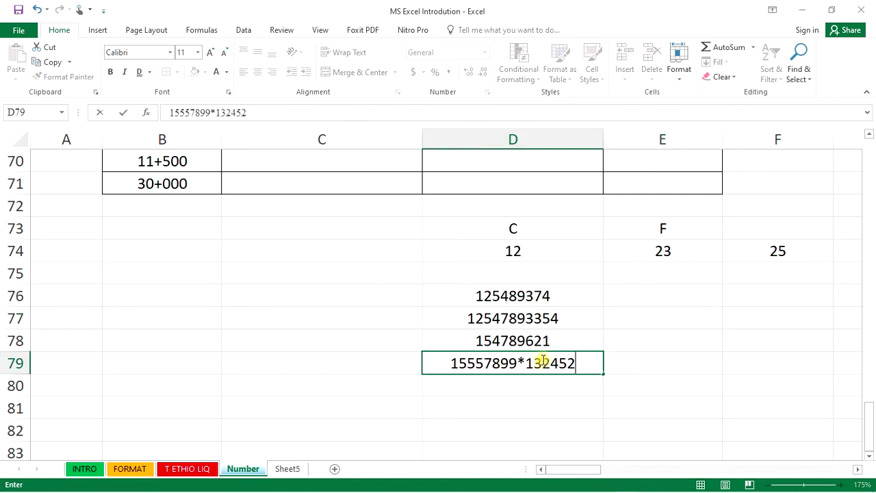
key("BackSpace")
key("BackSpace")
key("BackSpace")
key("BackSpace")
key("BackSpace")
key("BackSpace")
key("BackSpace")
type(".415")
key("Tab")
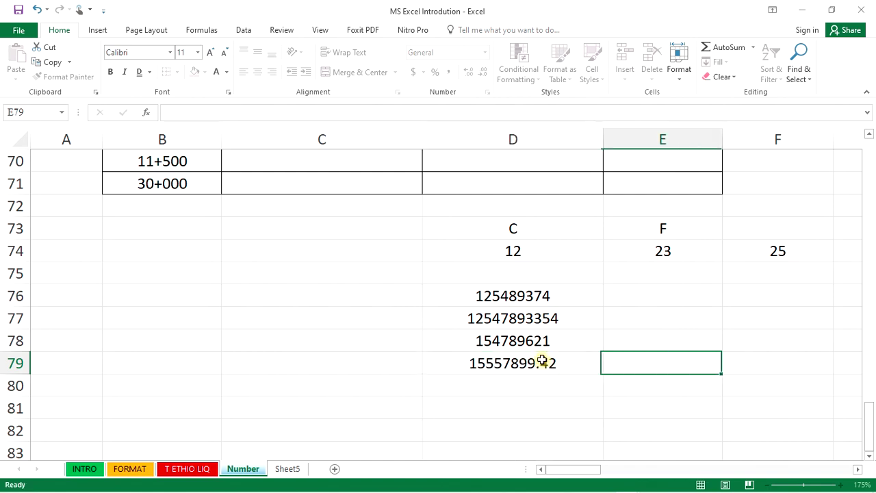
- Enter the decimal number 12458653.152 in cell D80
key("Return")
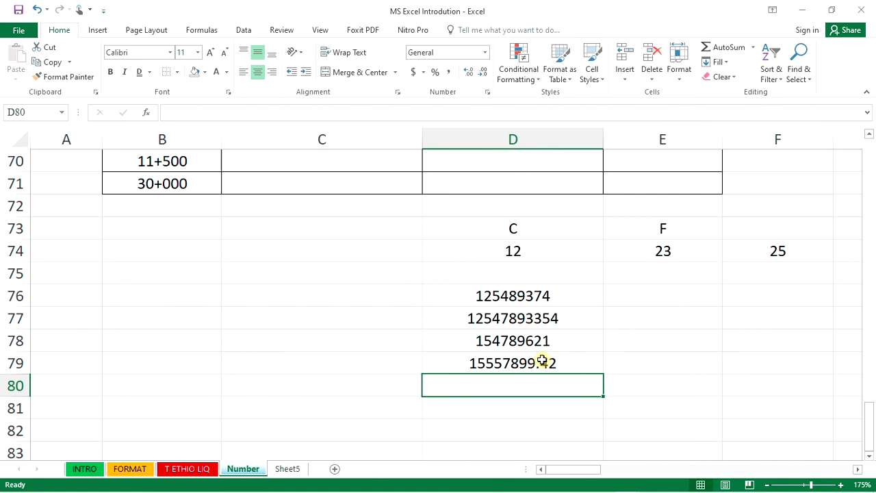
type("12458653")
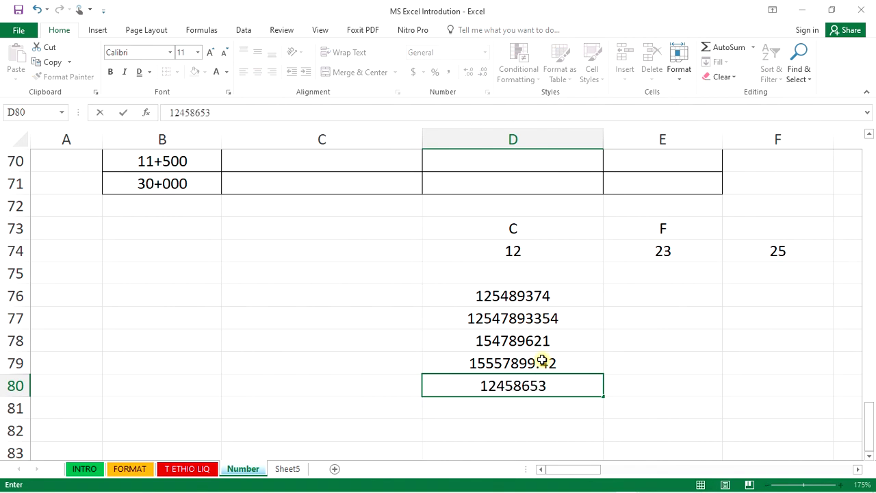
type(".152")
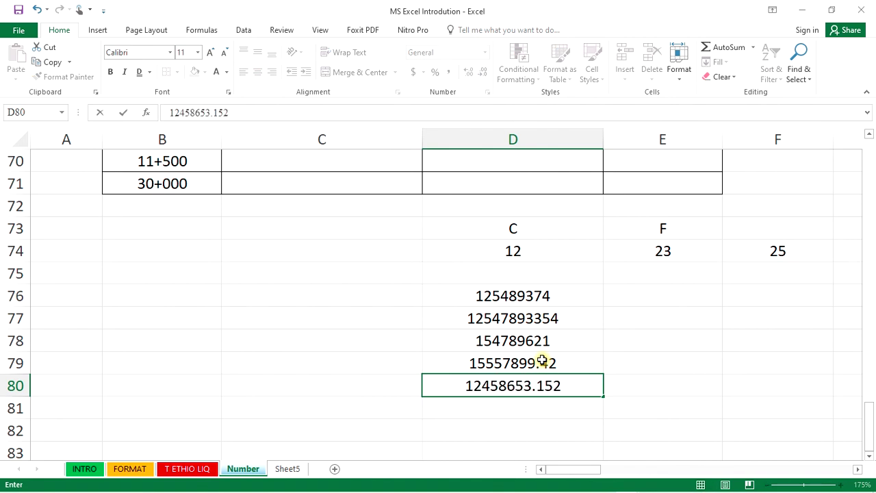
key("Return")
- Apply the comma style with thousands separators to cells D76, D77 and D78 one after another
left_click(567, 297)
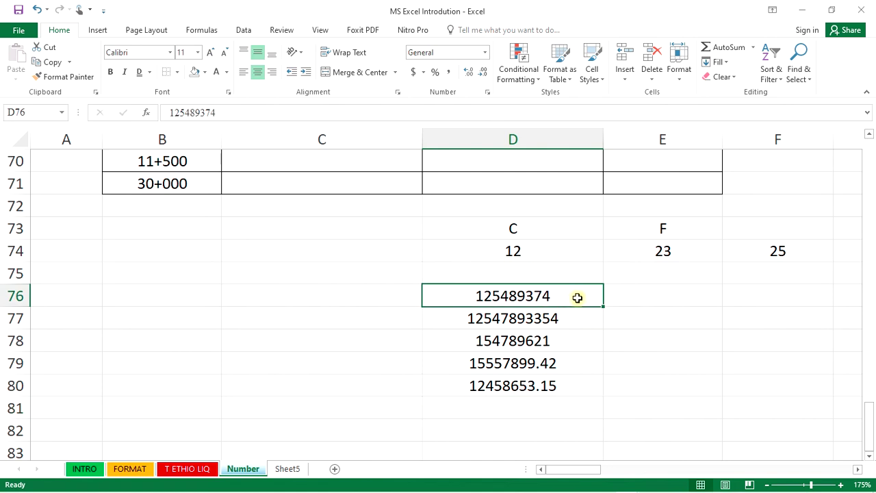
left_click(448, 72)
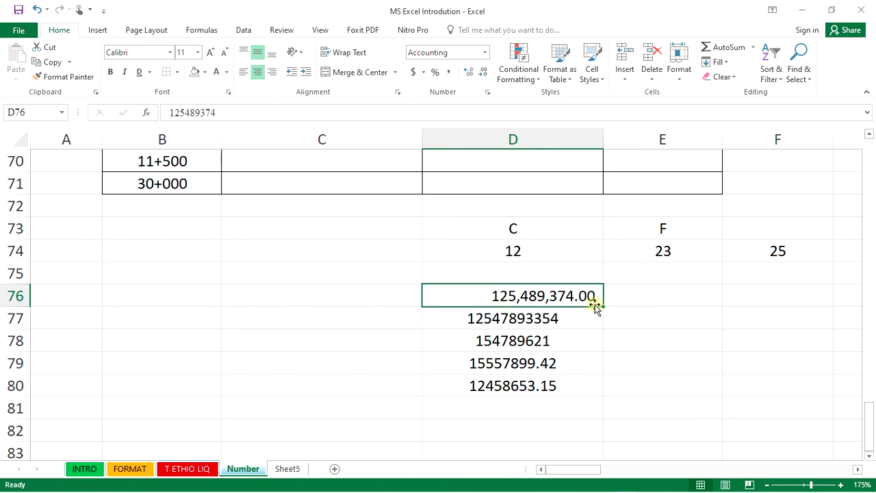
left_click(561, 319)
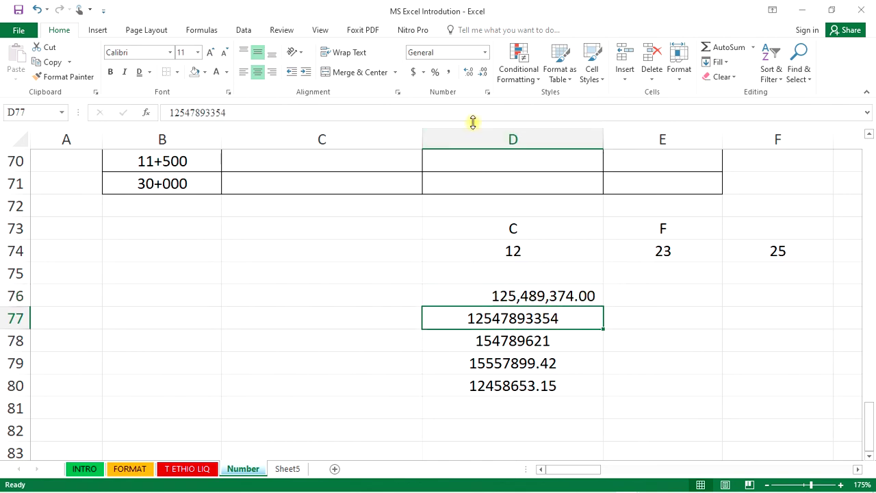
left_click(448, 72)
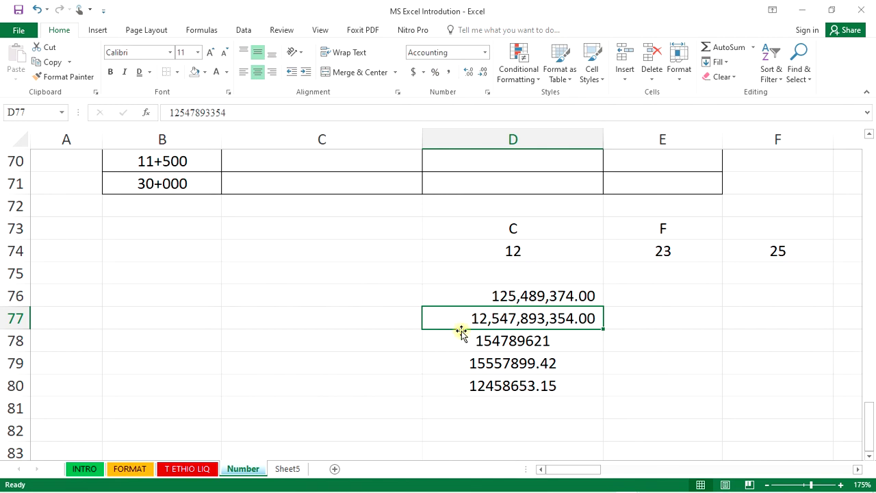
left_click(551, 343)
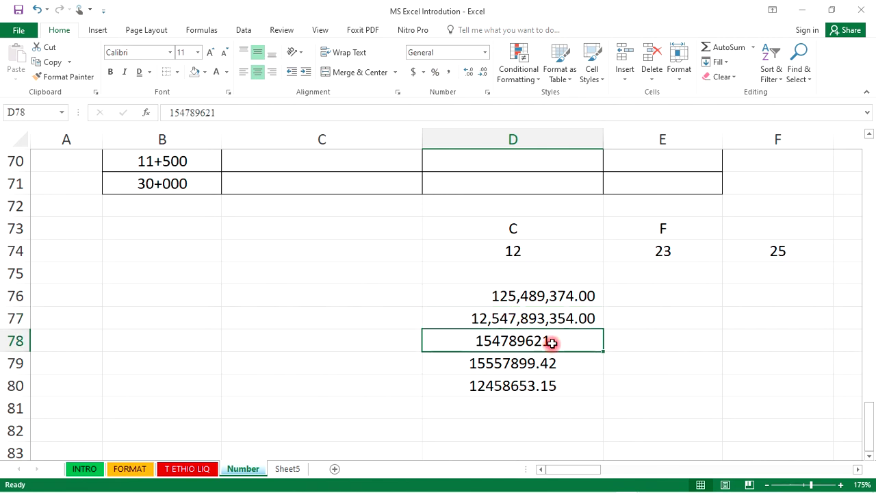
left_click(450, 72)
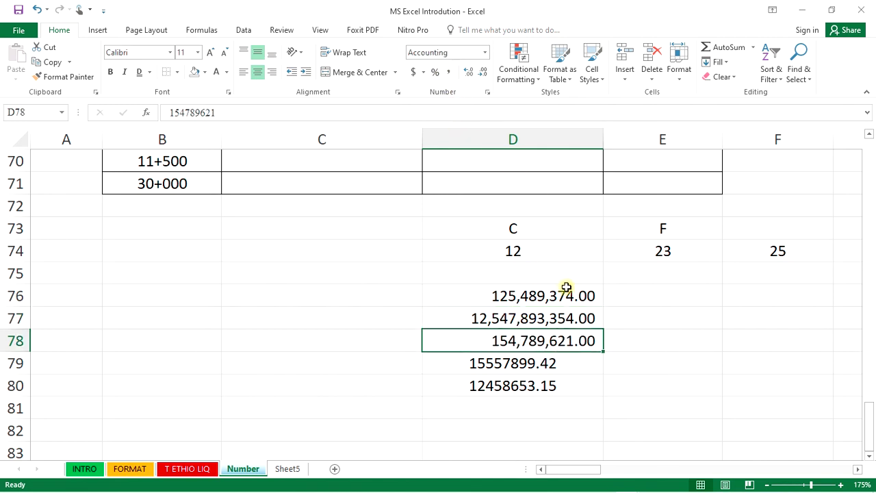
- Apply the dollar accounting format to cell D76
left_click(567, 319)
left_click_drag(562, 295, 561, 338)
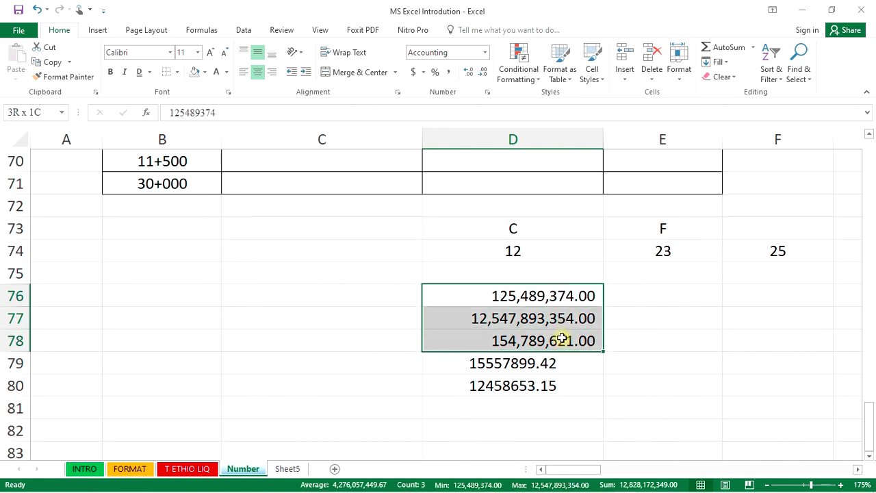
left_click(558, 295)
left_click(413, 72)
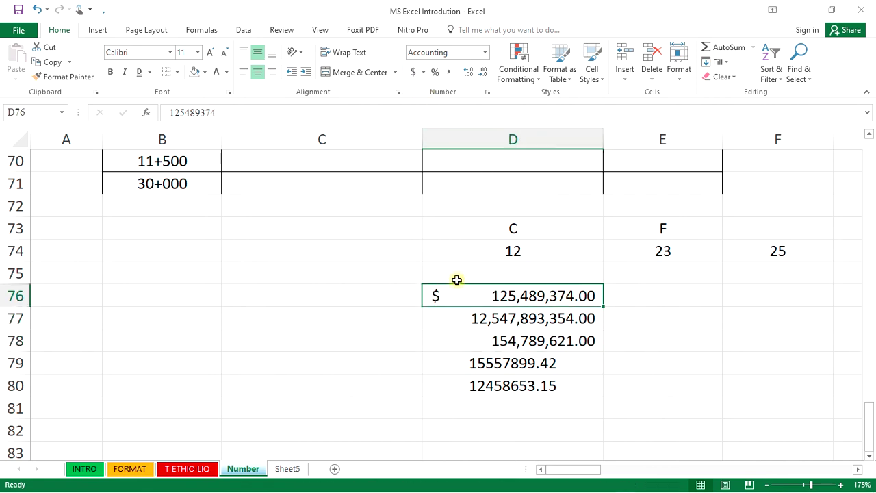
- Format cell D77 as Accounting with the ETB currency symbol and two decimal places
left_click(503, 319)
left_click(423, 72)
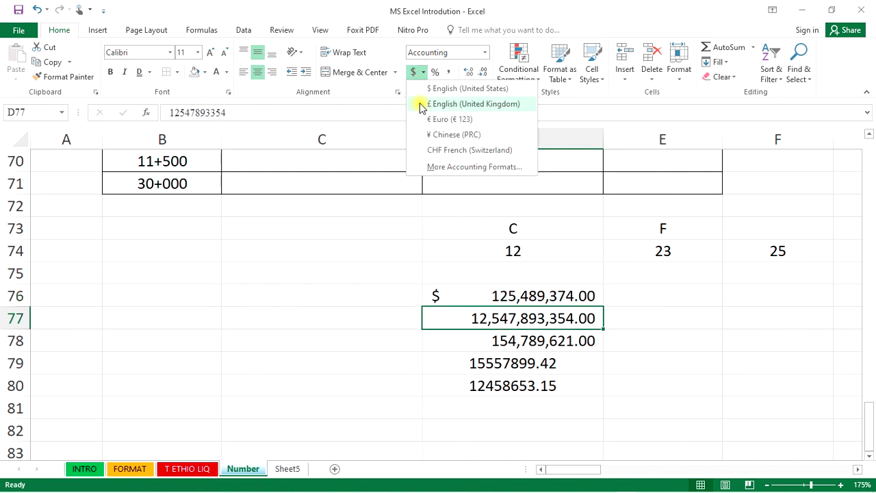
left_click(444, 167)
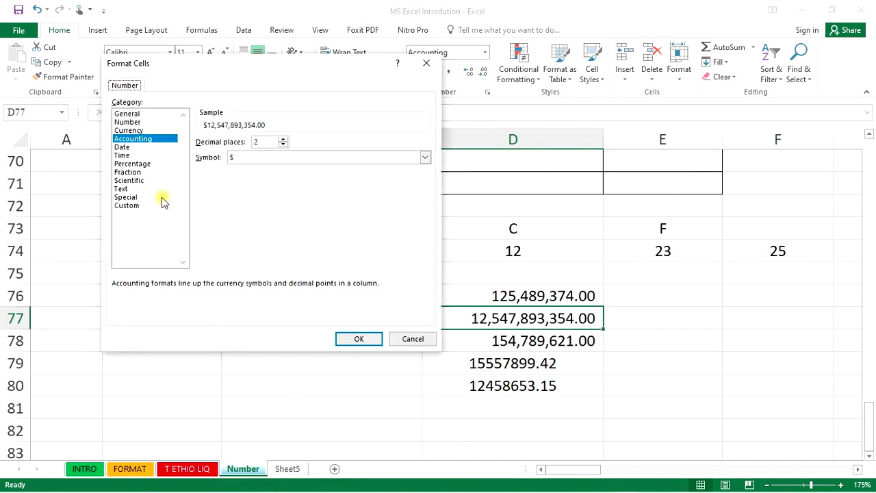
left_click(278, 157)
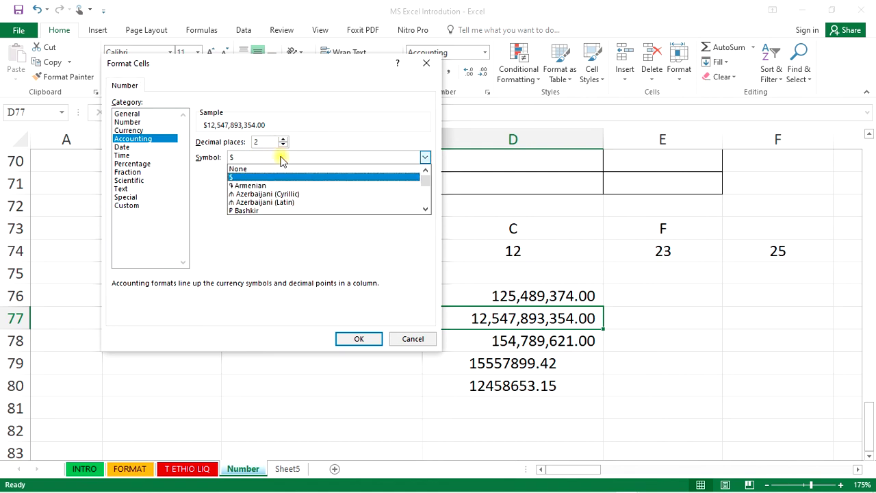
key("e")
scroll(293, 195, "down", 4)
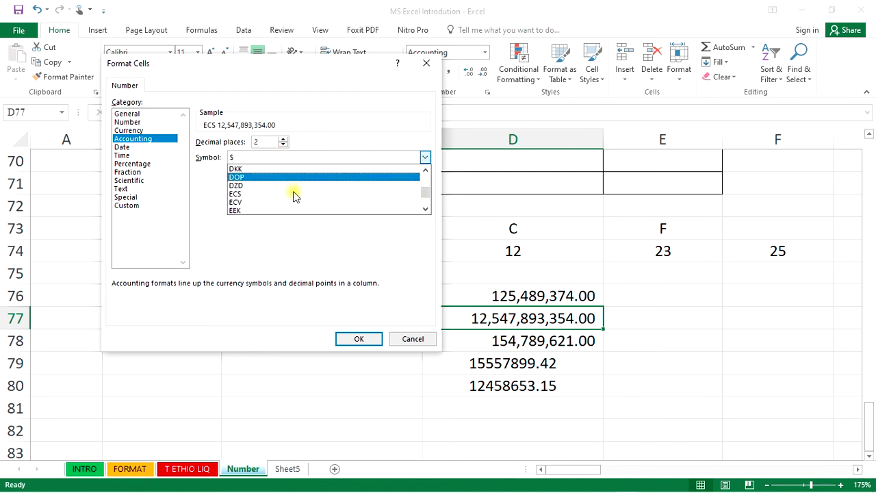
scroll(294, 192, "down", 2)
scroll(285, 186, "down", 1)
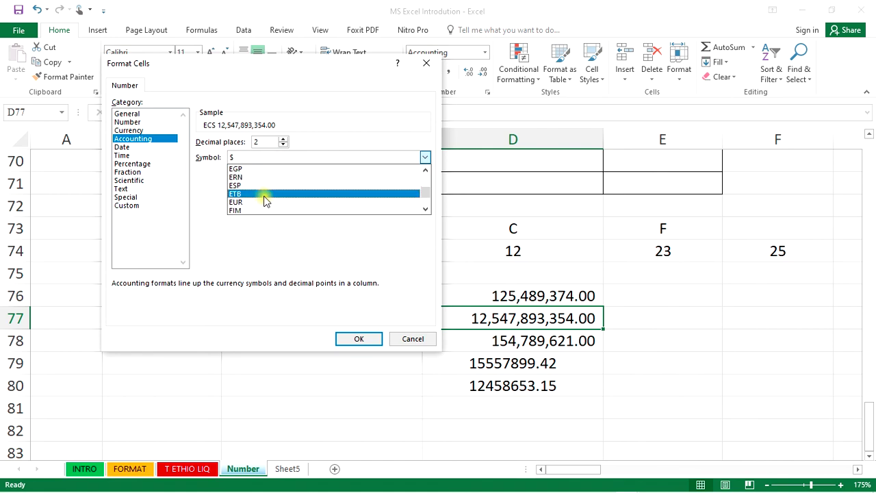
left_click(264, 196)
left_click(360, 338)
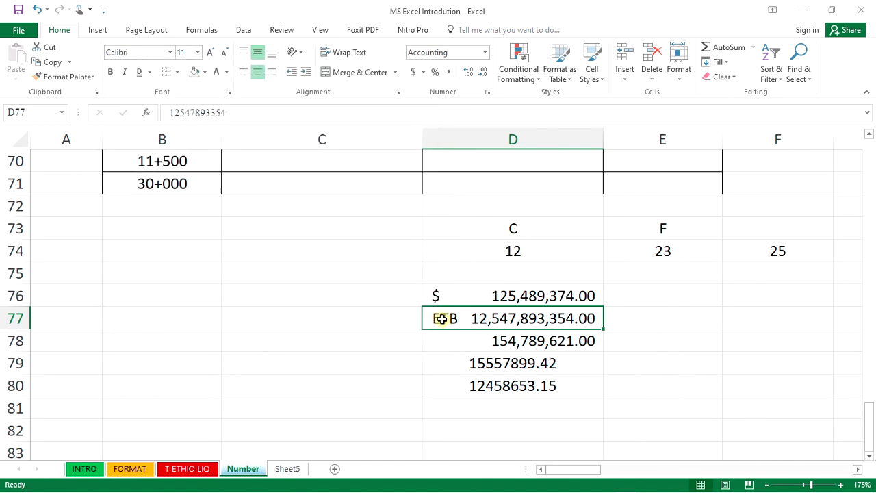
- Move the two decimal numbers from D79:D80 to E79:E80
left_click(570, 366)
left_click(569, 369)
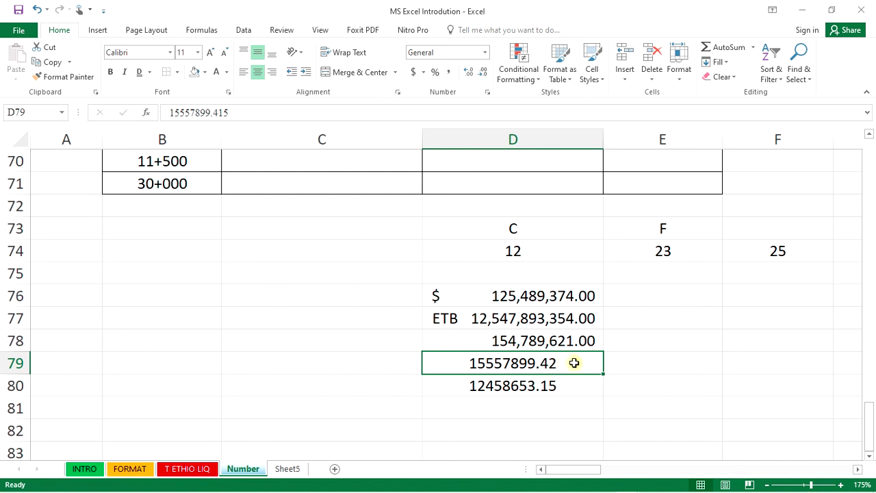
left_click_drag(573, 365, 678, 367)
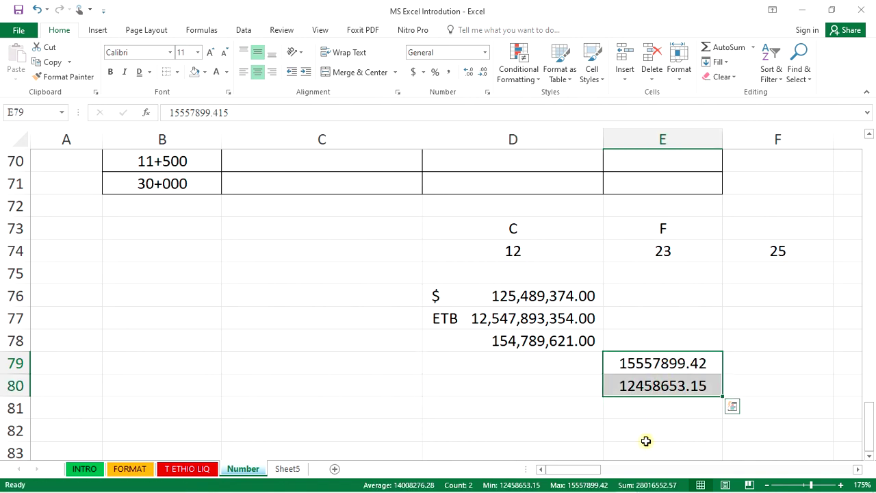
mouse_move(567, 471)
left_mouse_down()
mouse_move(598, 467)
mouse_move(579, 464)
left_mouse_up()
scroll(678, 311, "down", 2)
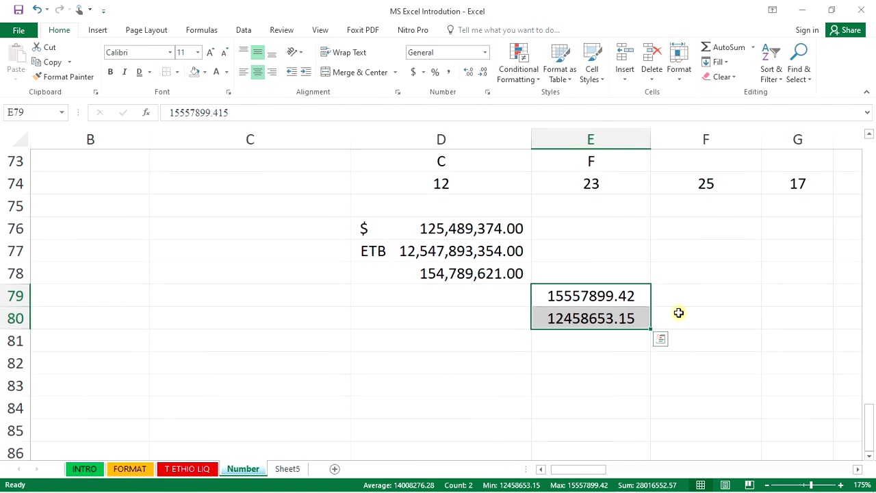
- Append the extra decimal digits 15548996 to the number in cell E79
left_click(626, 223)
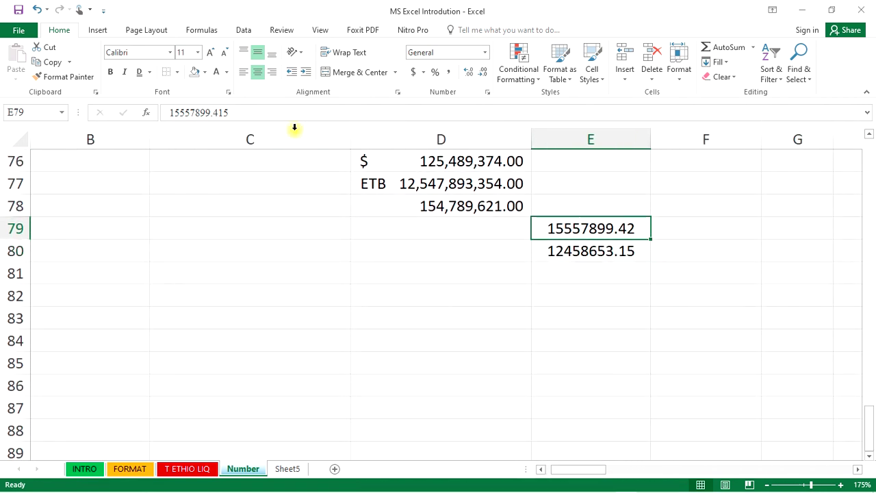
left_click(235, 113)
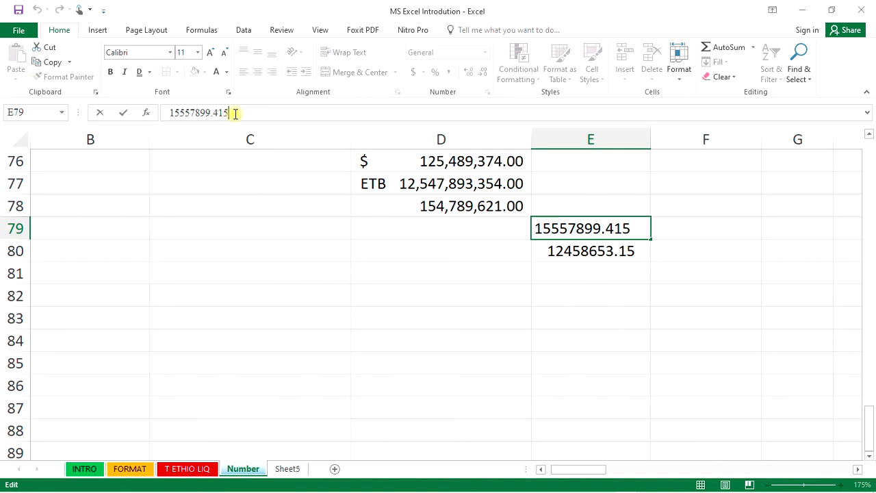
type("15548996")
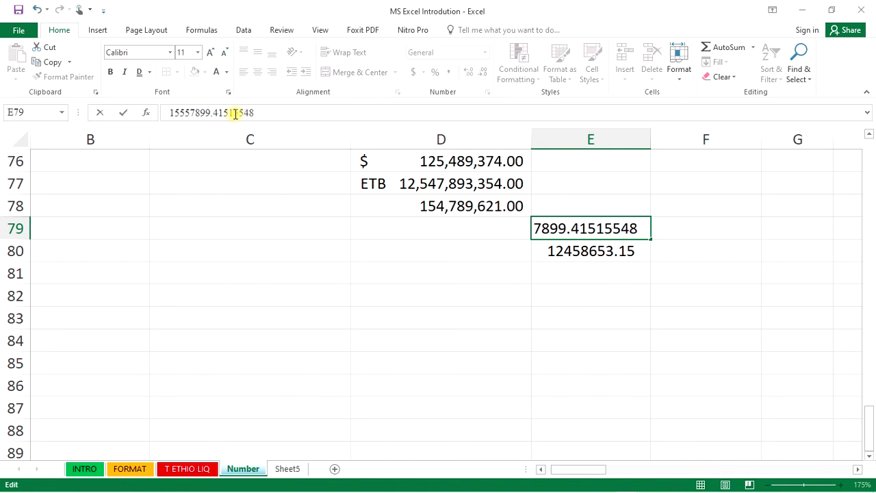
- Extend the number in cell E80 to 12458653.1521458252
left_click(621, 253)
left_click(286, 110)
type("1458252")
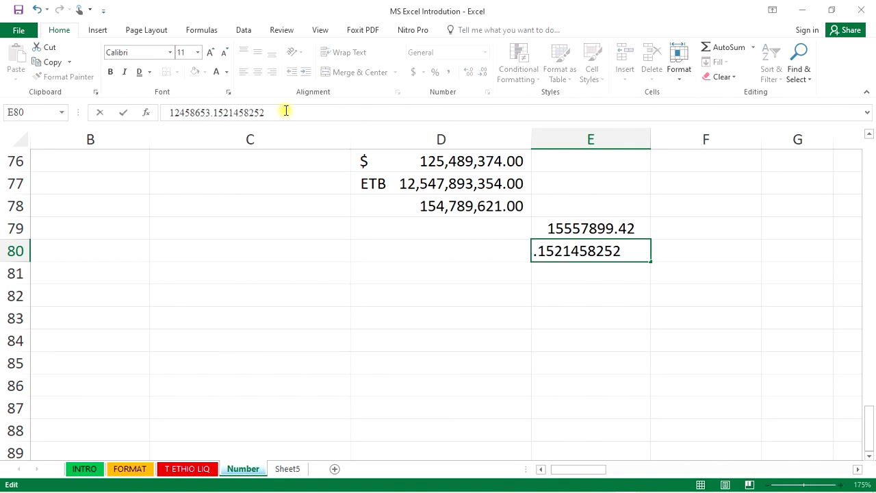
left_click(682, 223)
- Increase the decimals of cell E79 to eight places and autofit column E to its contents
left_click(635, 230)
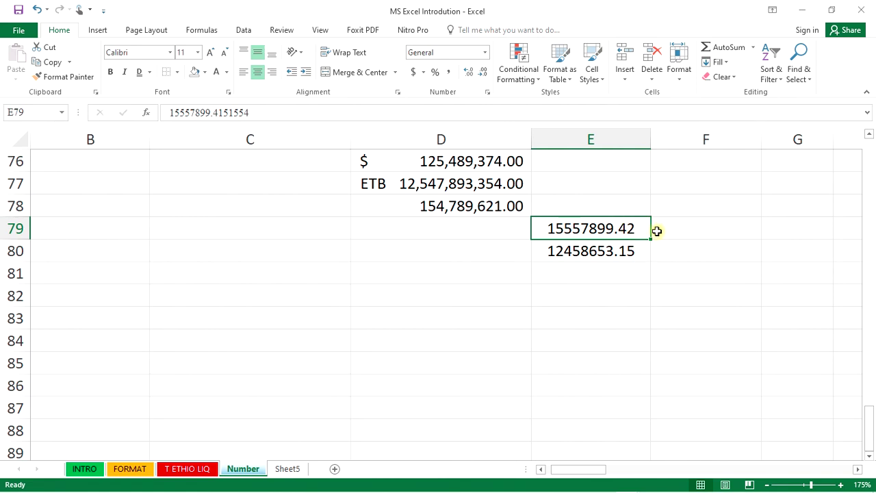
left_click(470, 77)
left_click(470, 78)
left_click(471, 77)
left_click(471, 77)
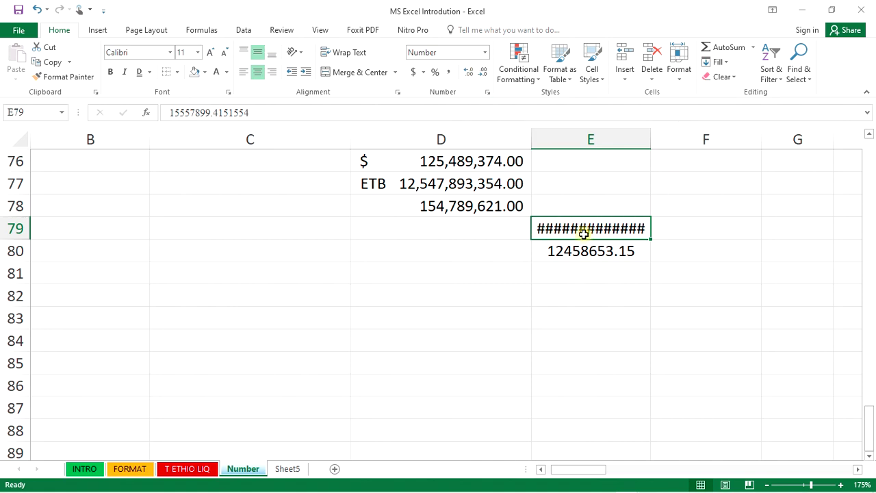
double_click(651, 139)
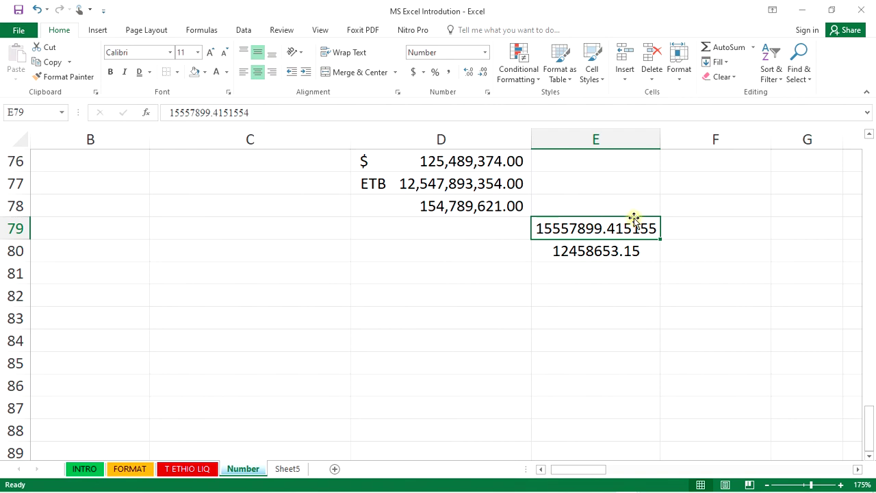
left_click(469, 73)
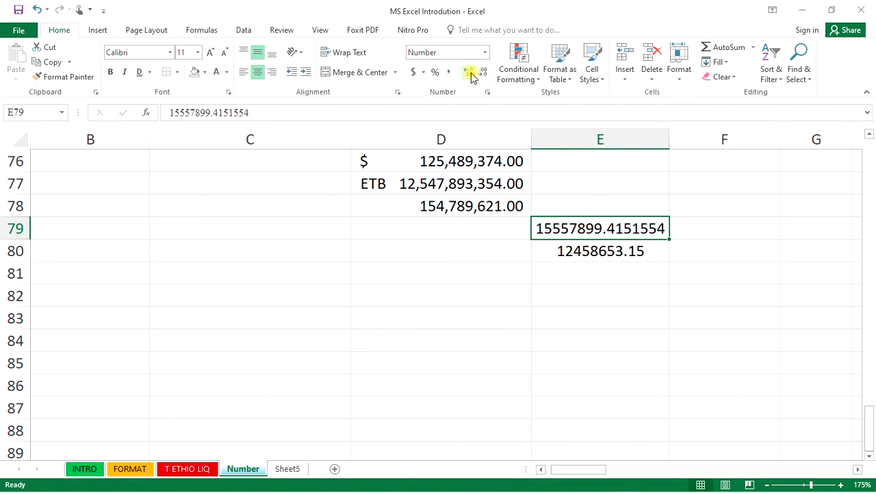
left_click(470, 74)
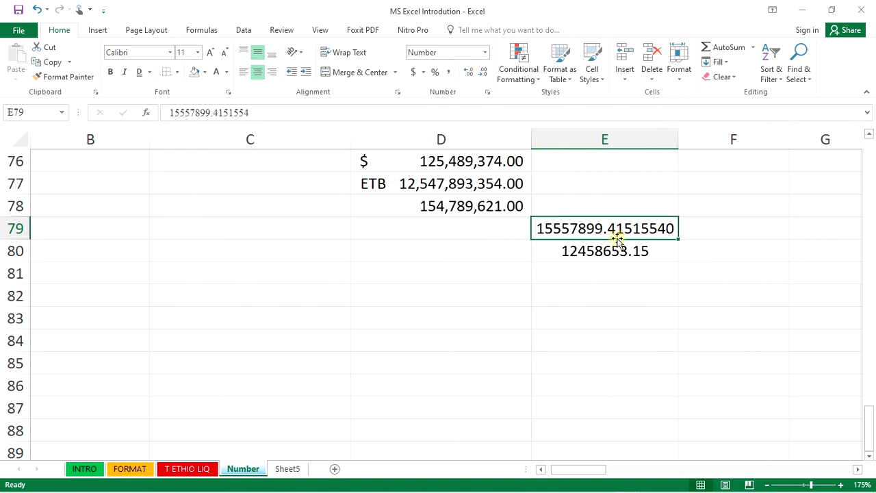
- Increase the decimals of cell E80 to four places
left_click(660, 251)
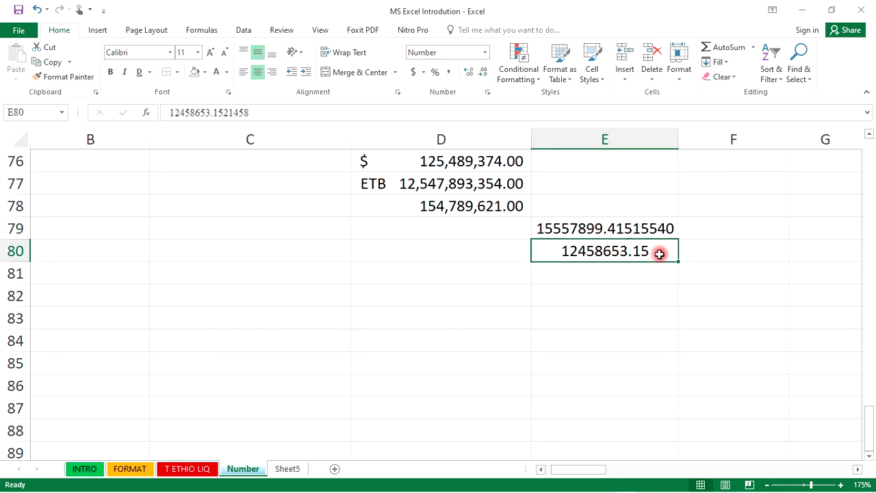
left_click(468, 73)
left_click(468, 74)
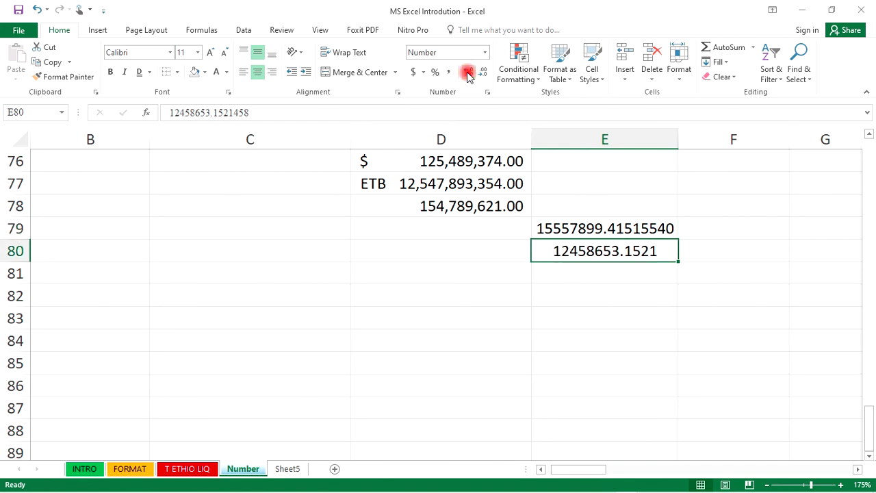
- Decrease the decimals of cell E79 to three places
left_click(644, 228)
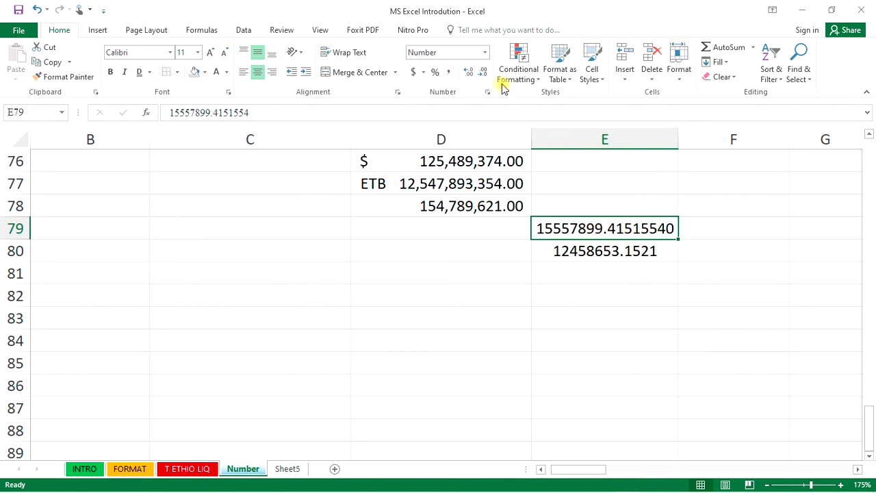
left_click(484, 73)
left_click(484, 72)
left_click(484, 73)
left_click(484, 72)
left_click(484, 72)
left_click(672, 258)
left_click(646, 229)
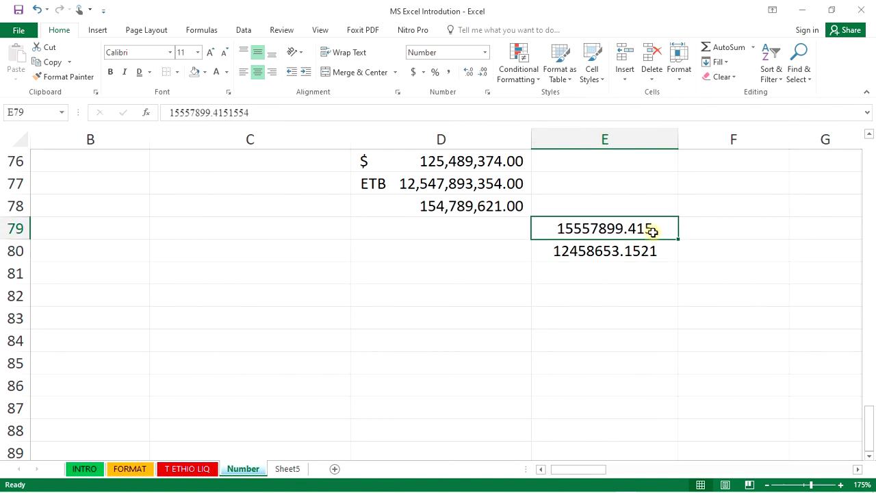